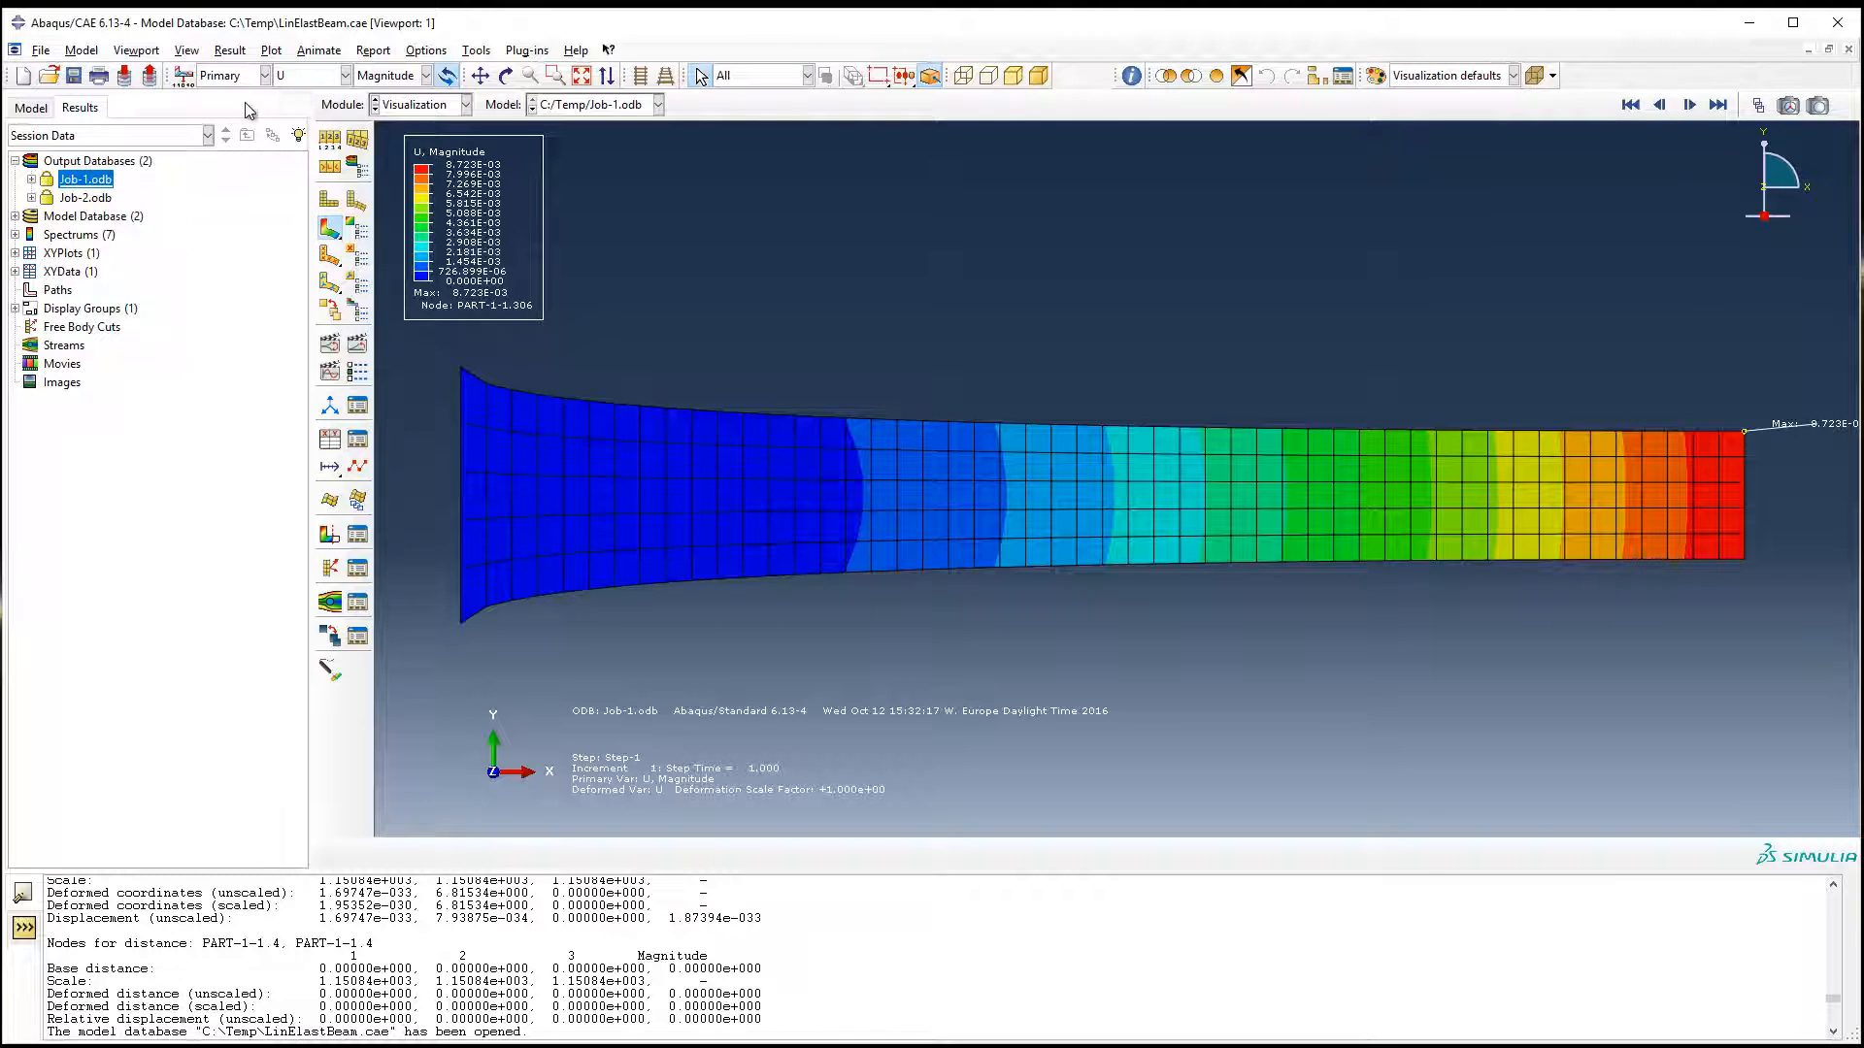
Step: Plot the S, Mises stress contours for Job-1 and probe nodal values along the beam
left_click(335, 76)
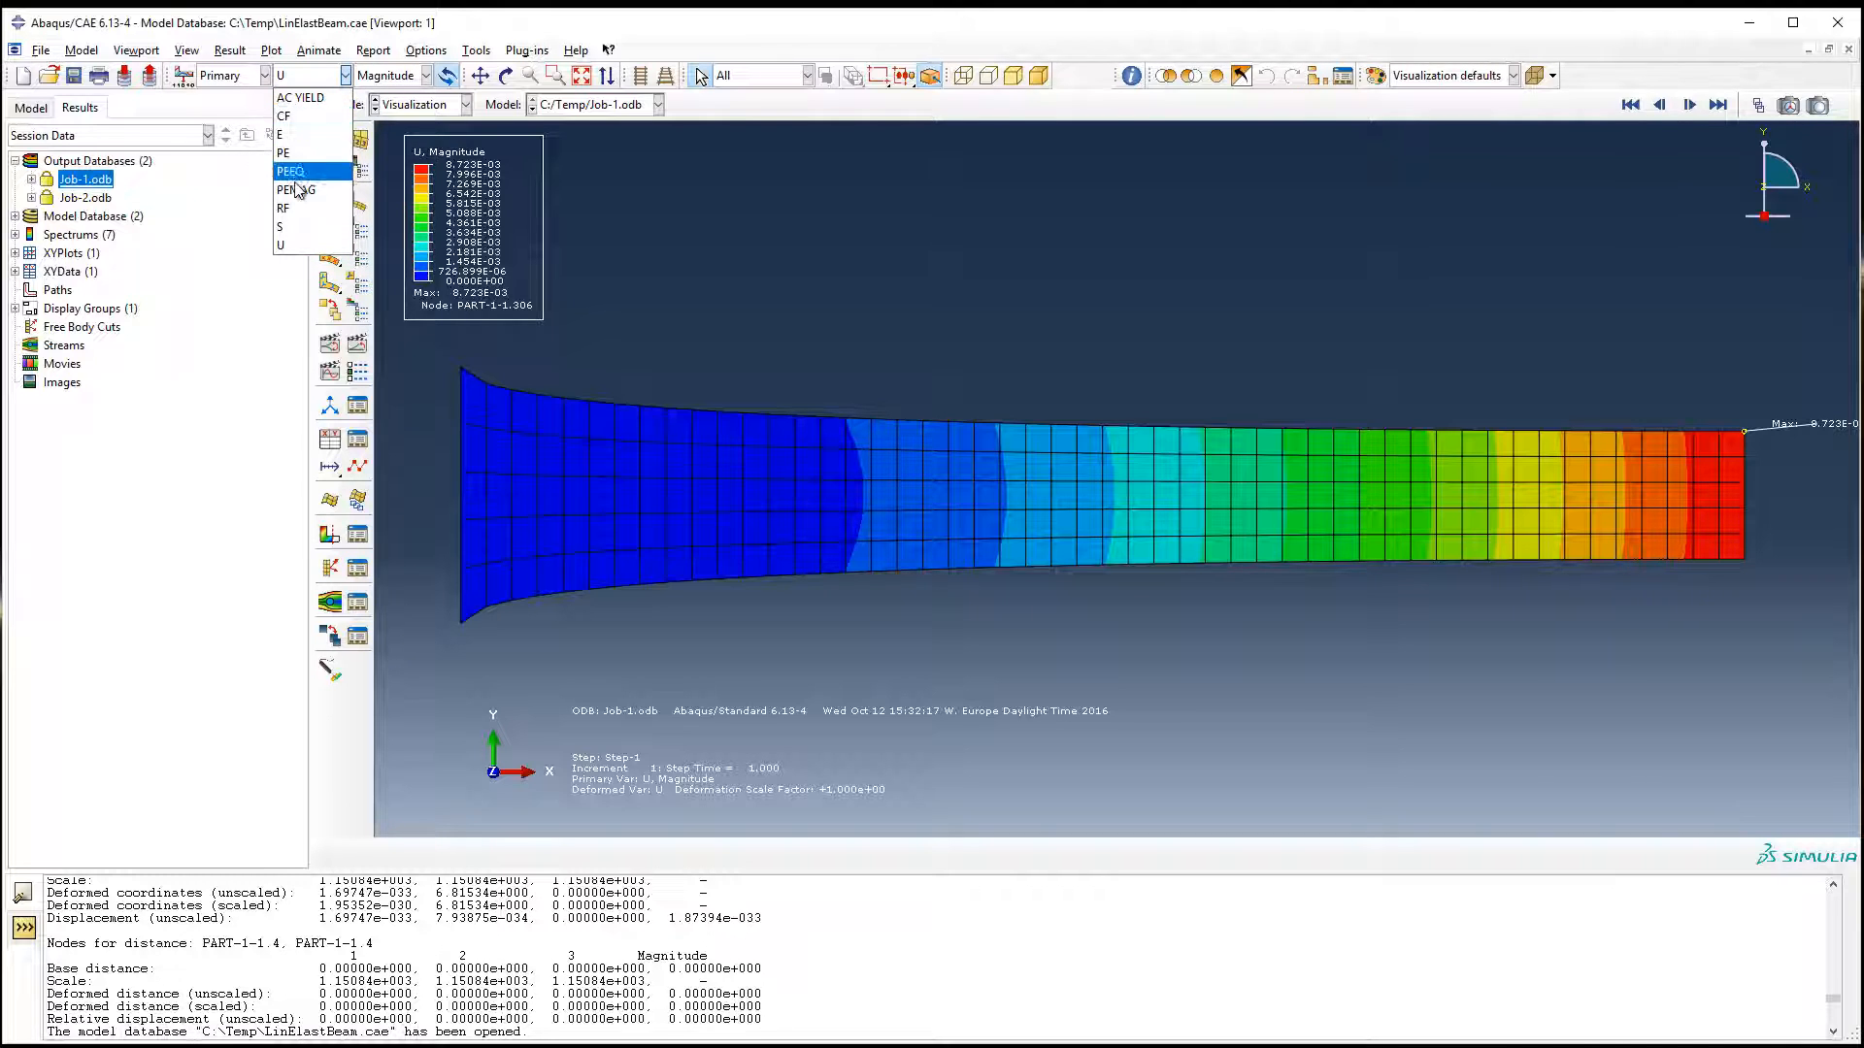
left_click(288, 228)
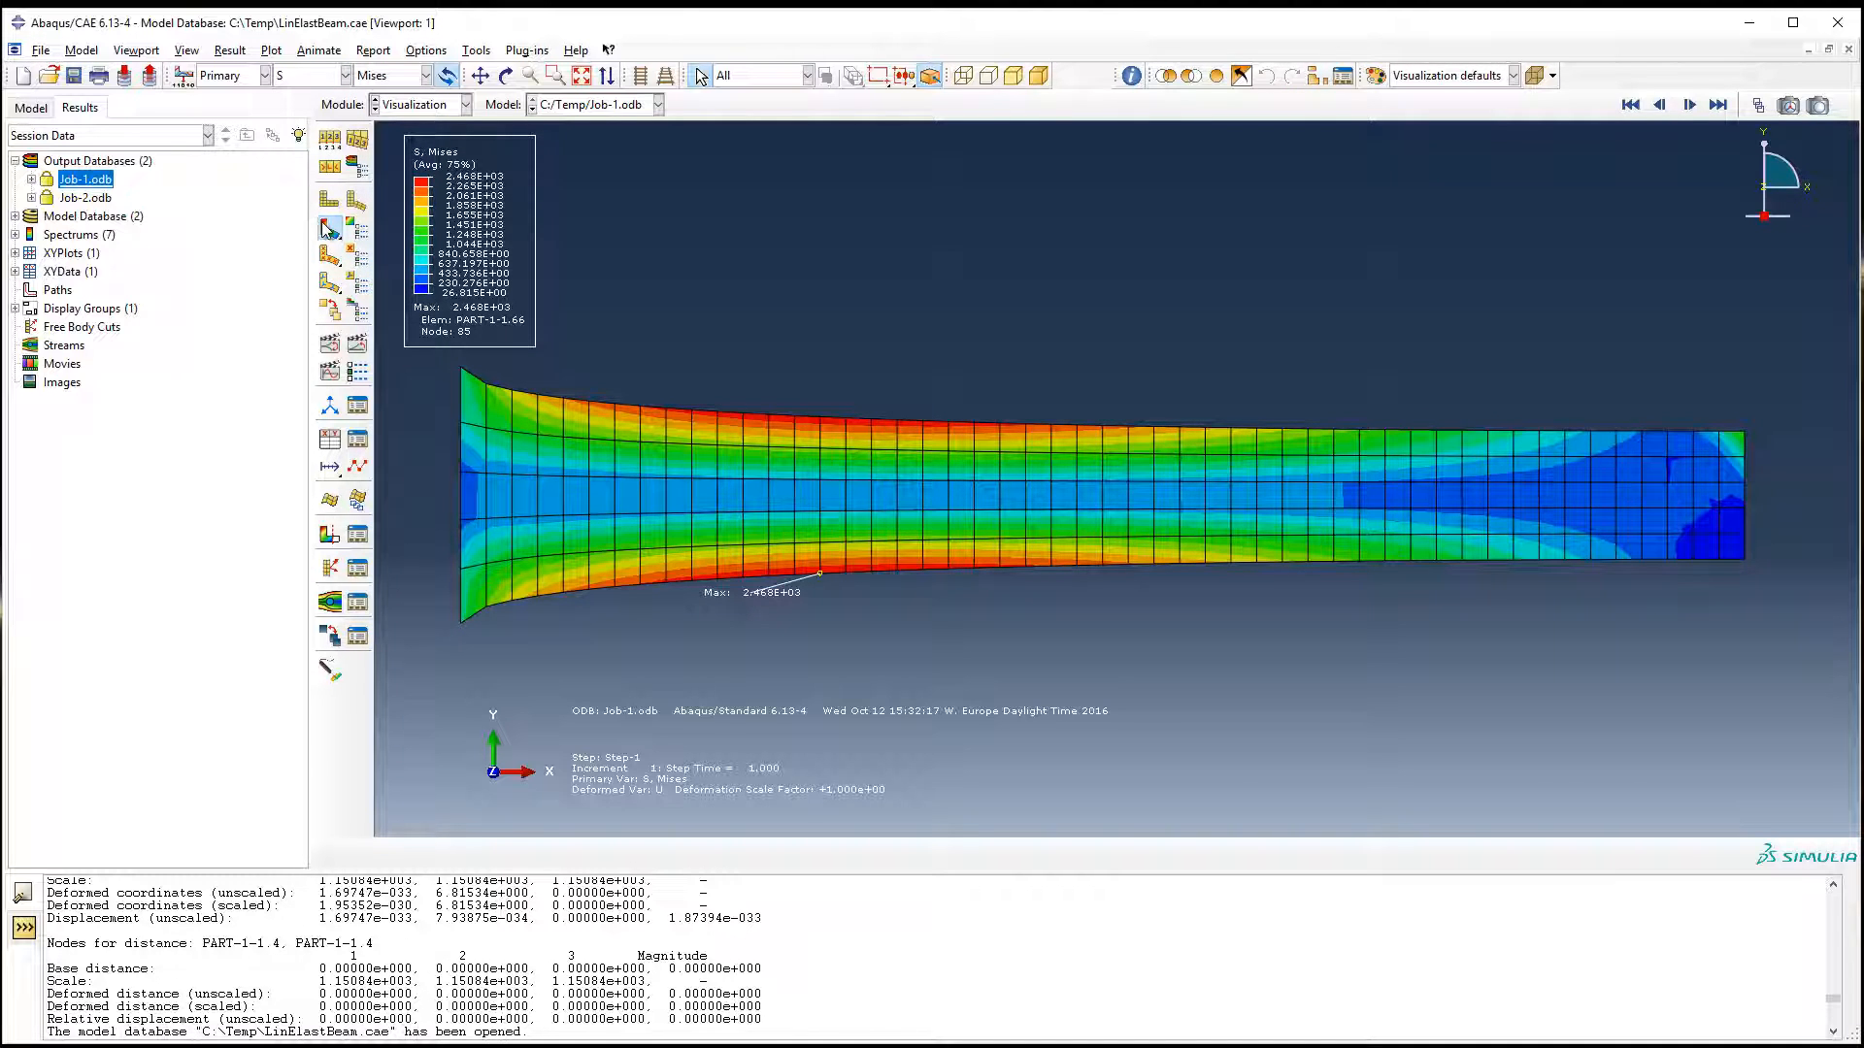
left_click(329, 672)
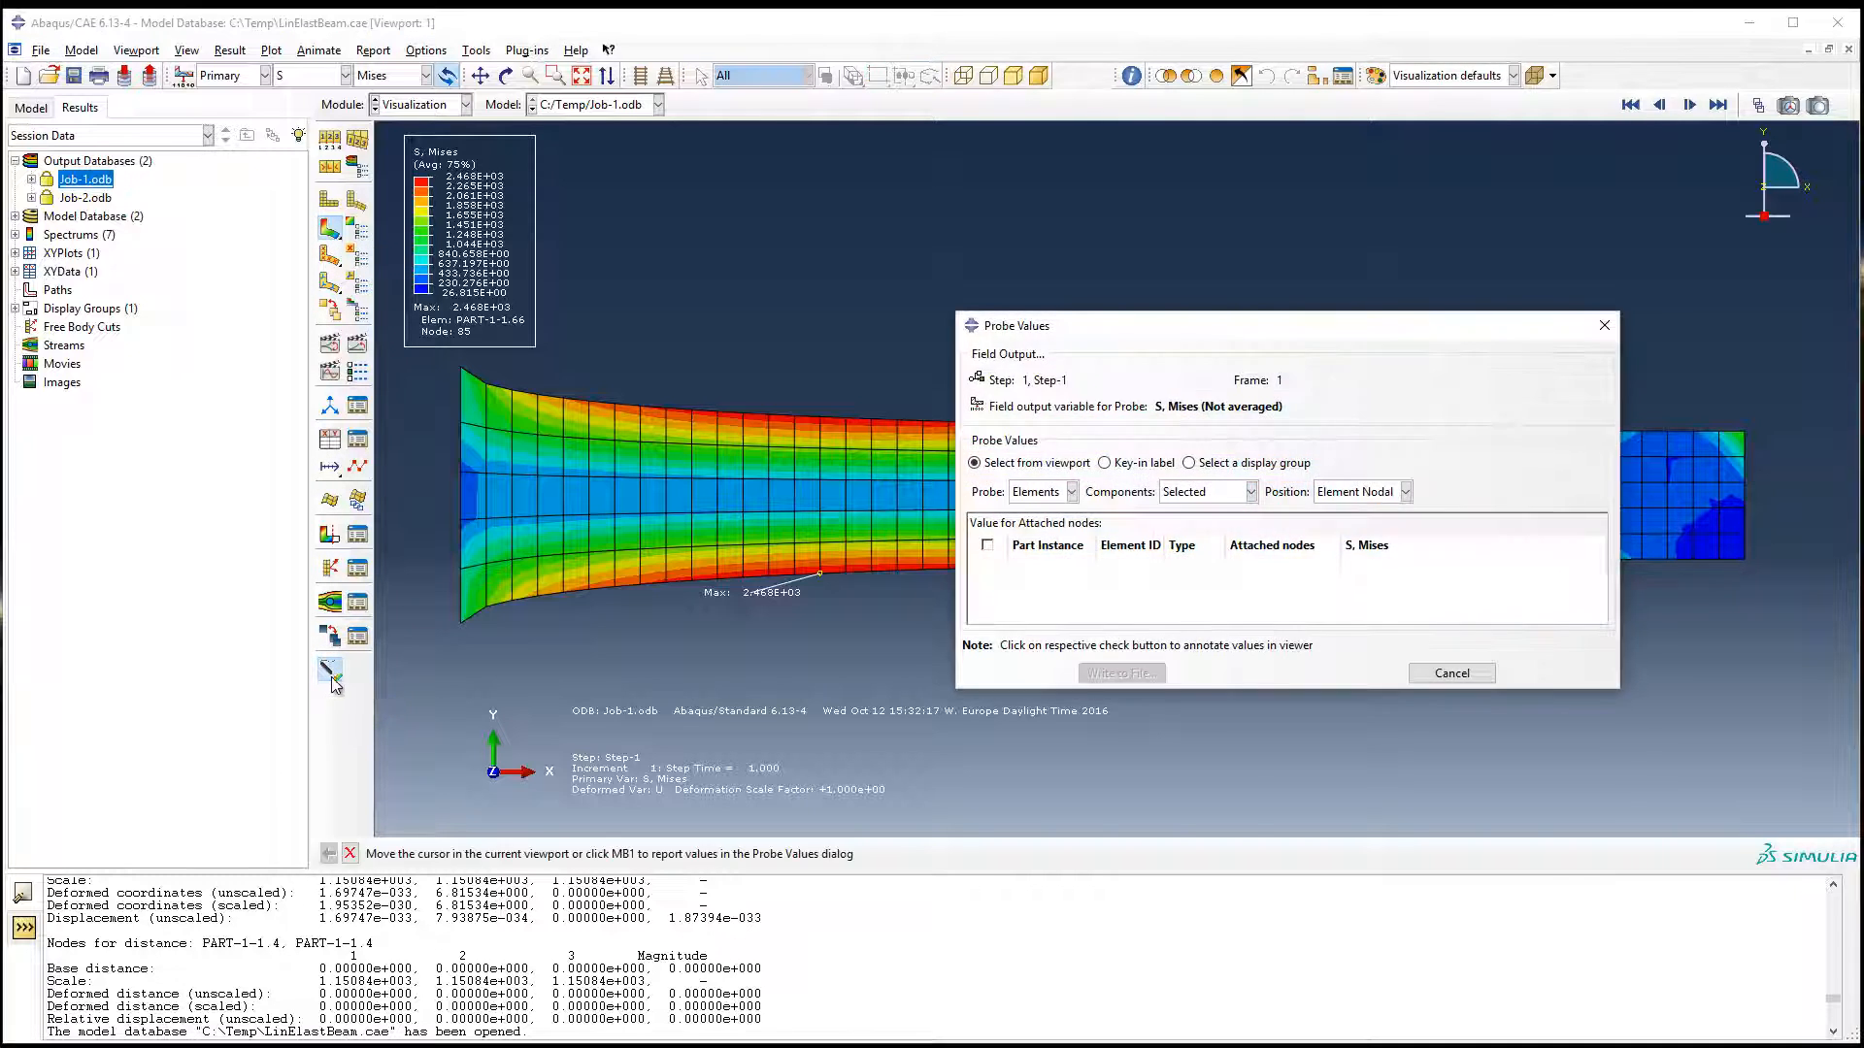
left_click_drag(1092, 324, 468, 277)
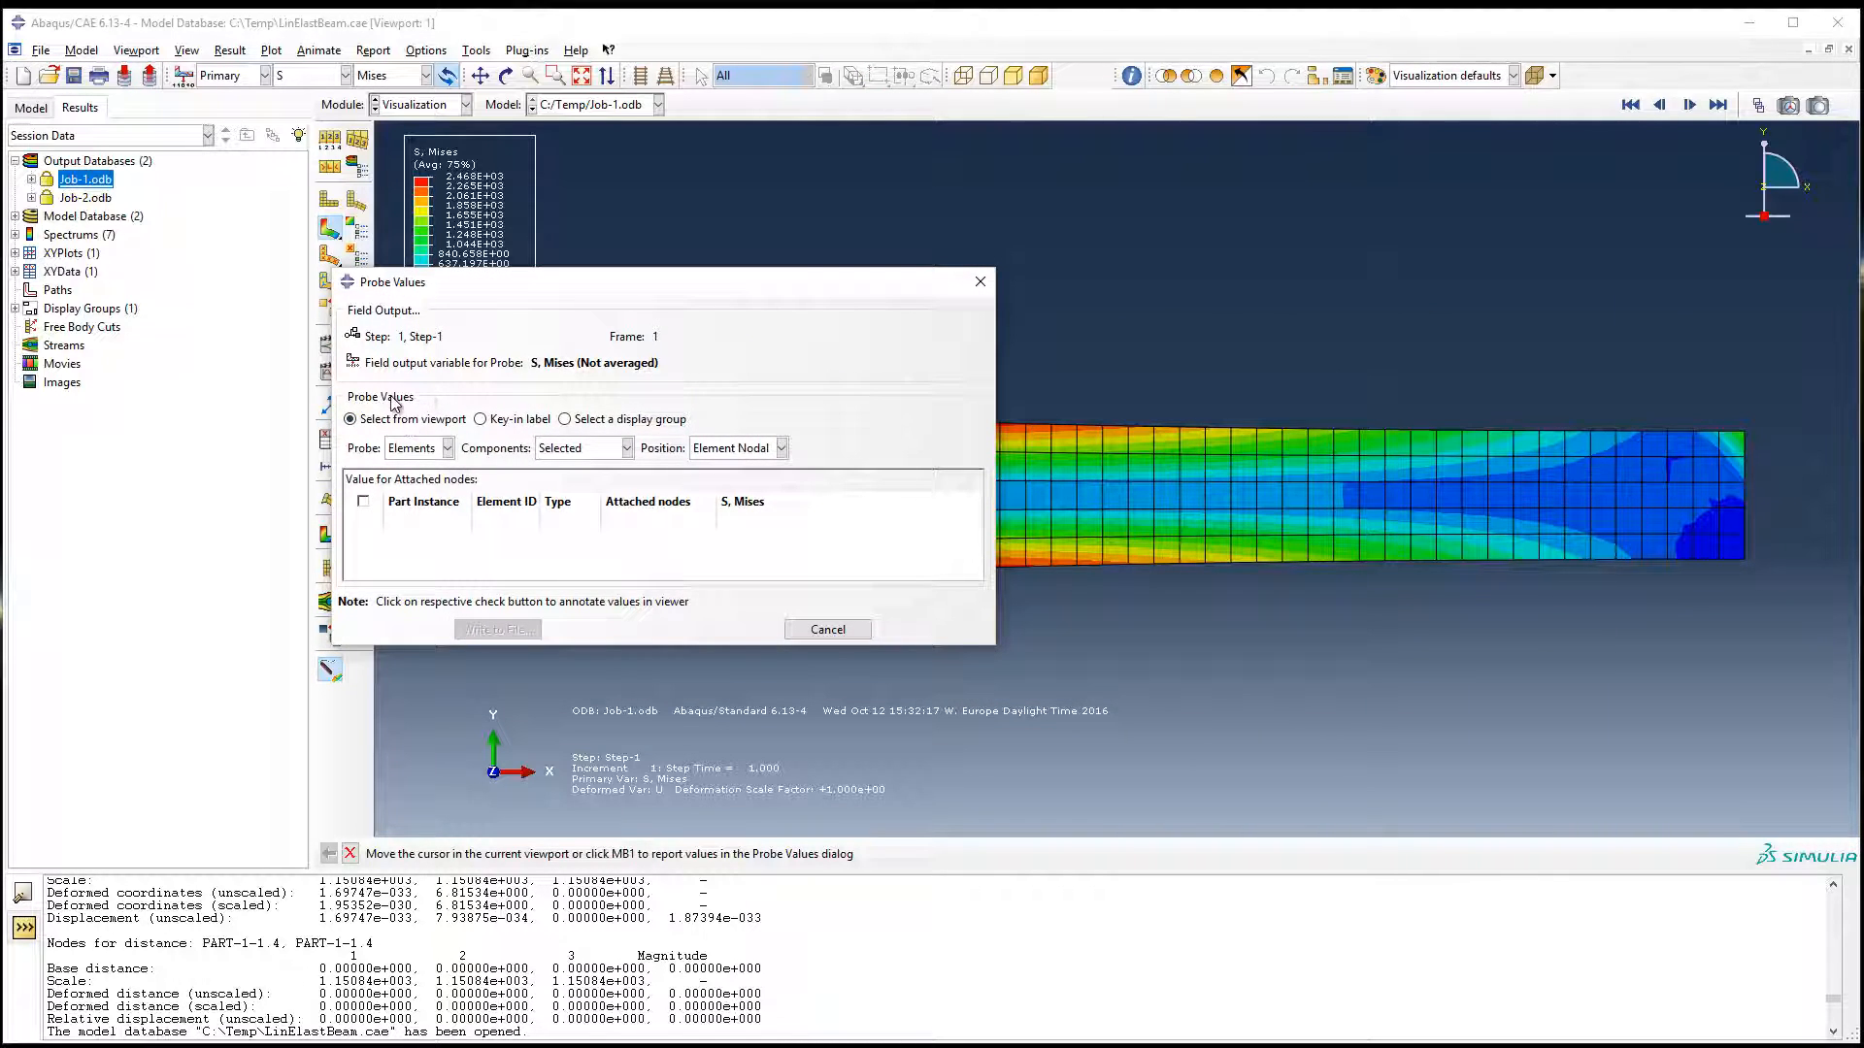
left_click(408, 453)
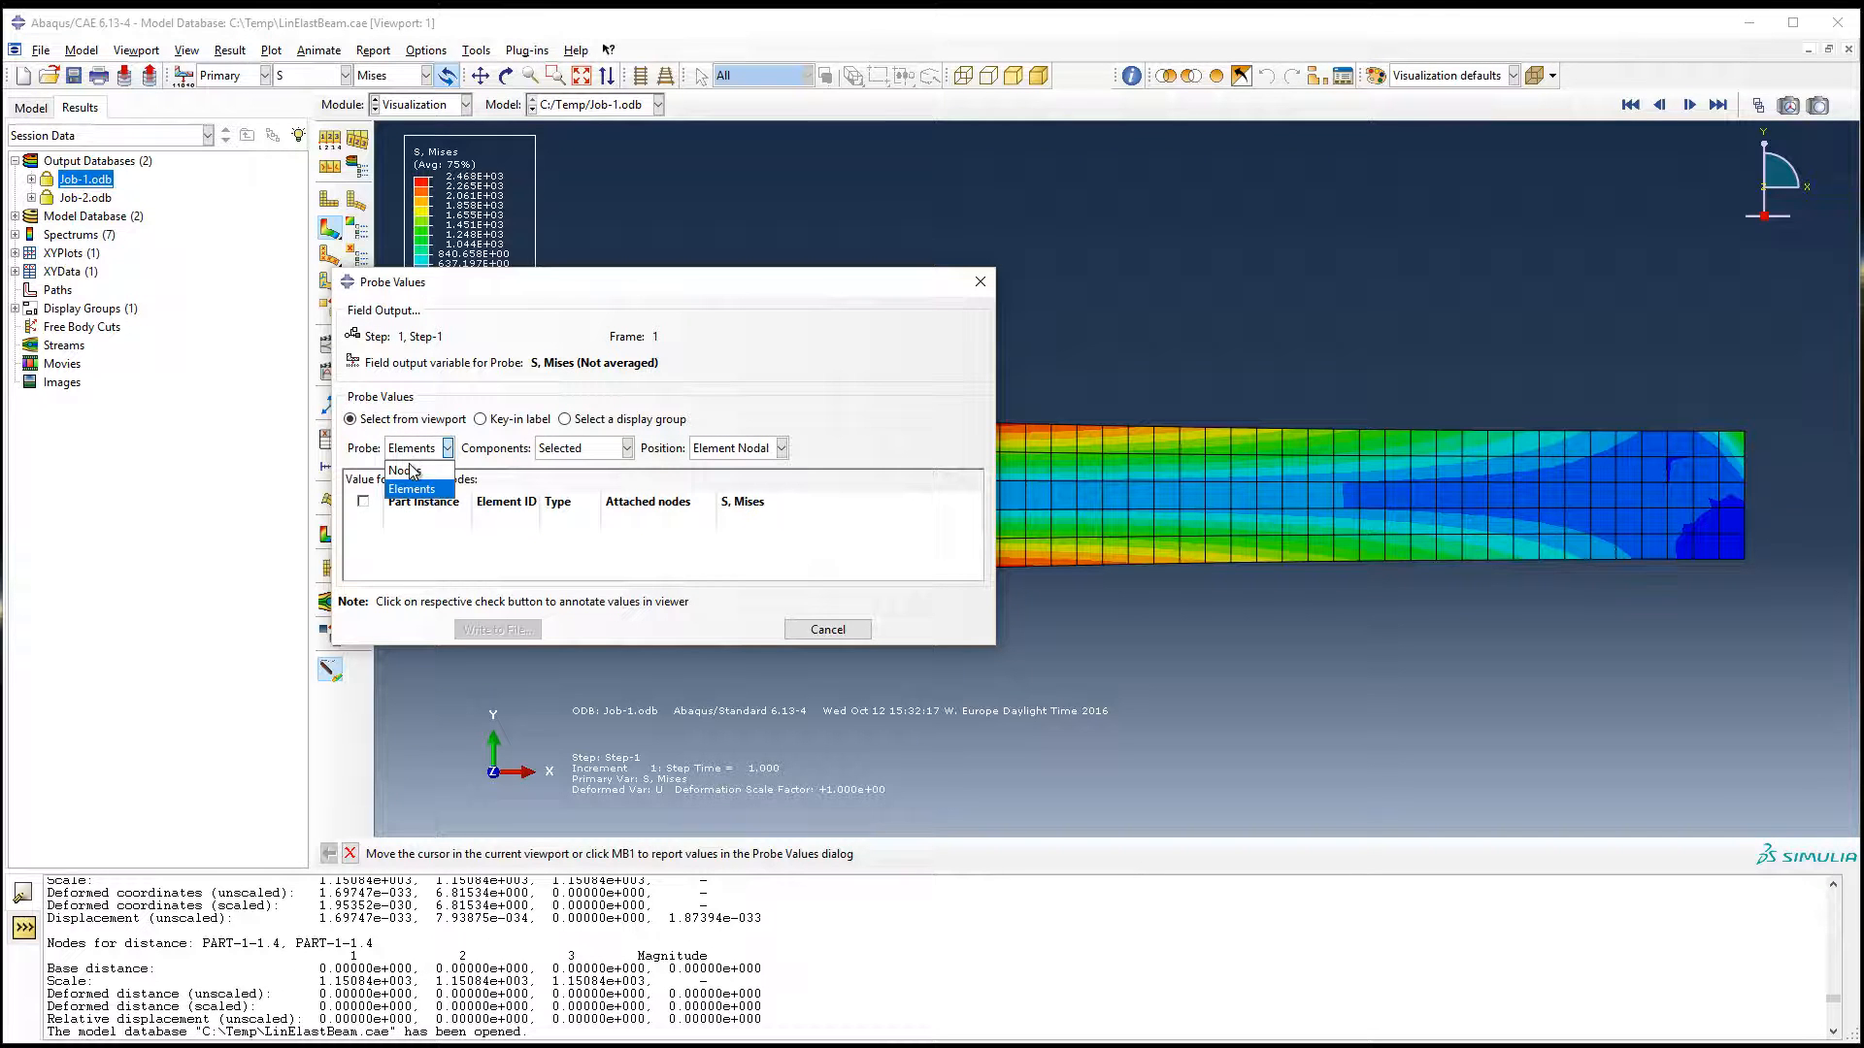
left_click(407, 471)
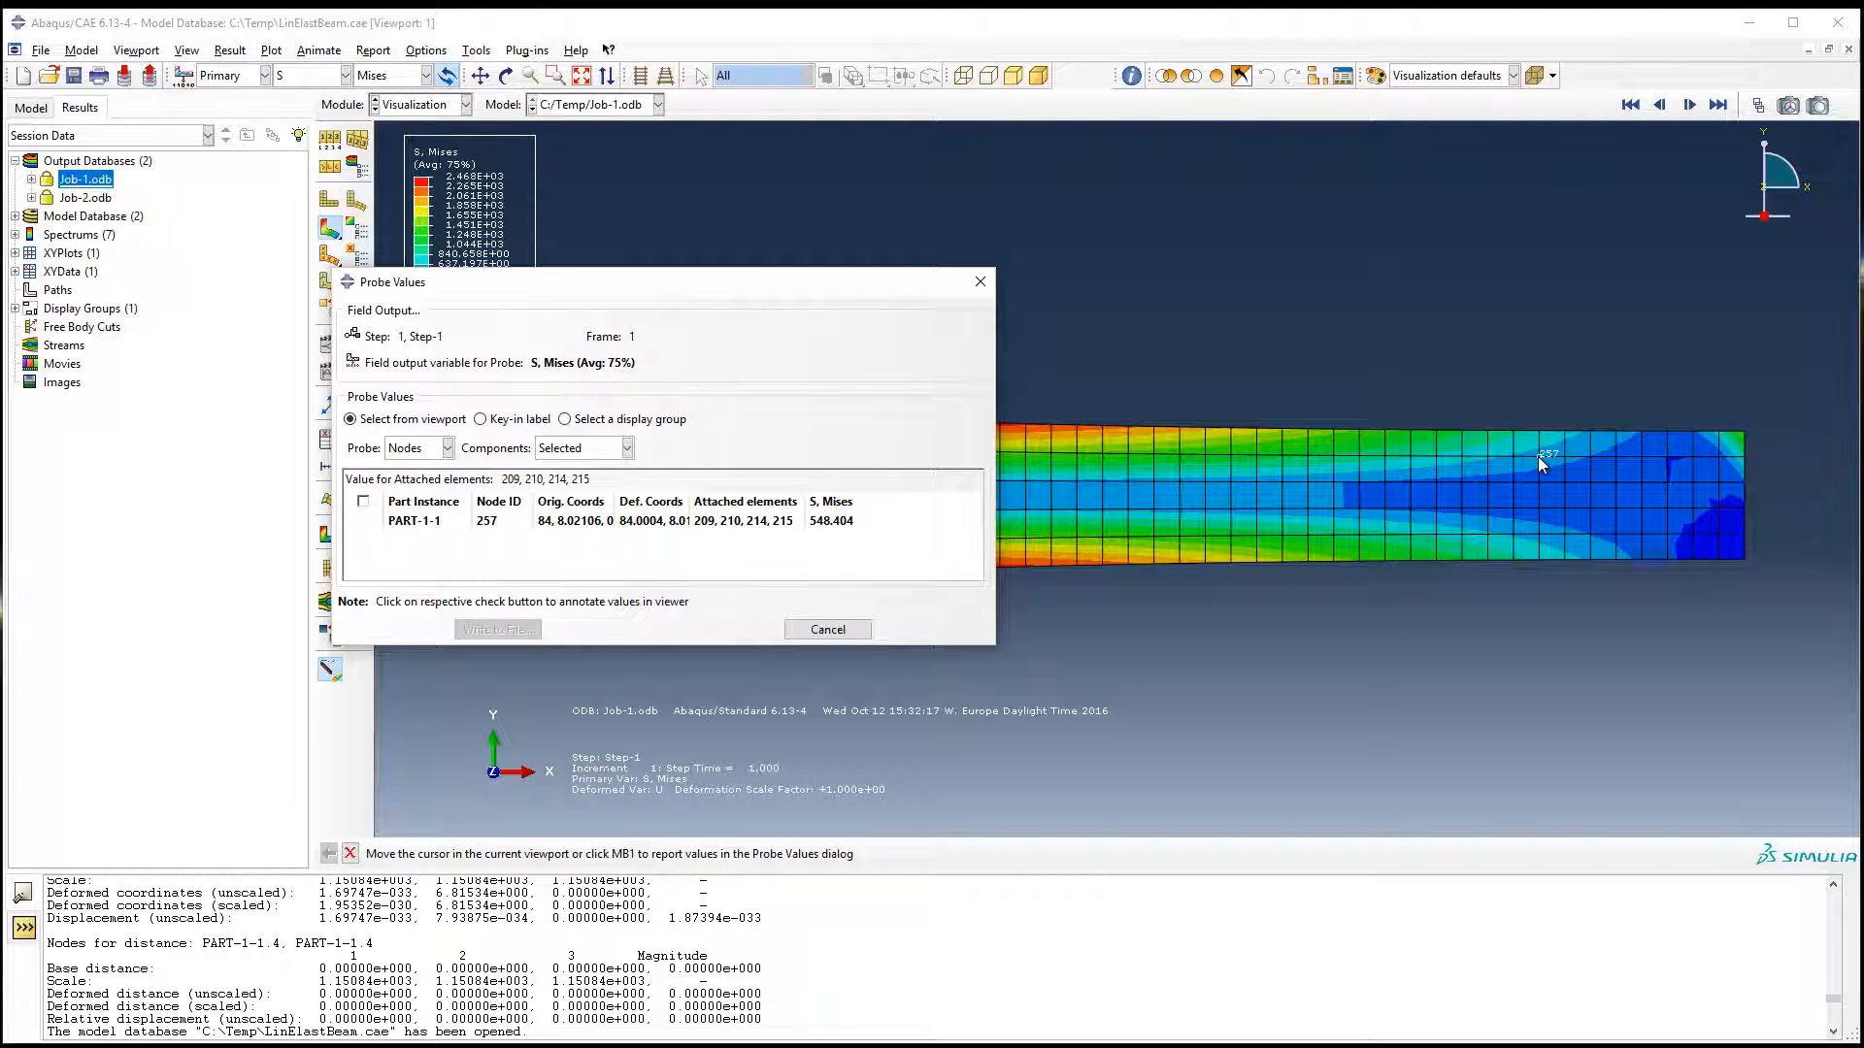
Step: Probe the Mises stress by element at the integration points, picking an element near the beam's mid-height
left_click(447, 450)
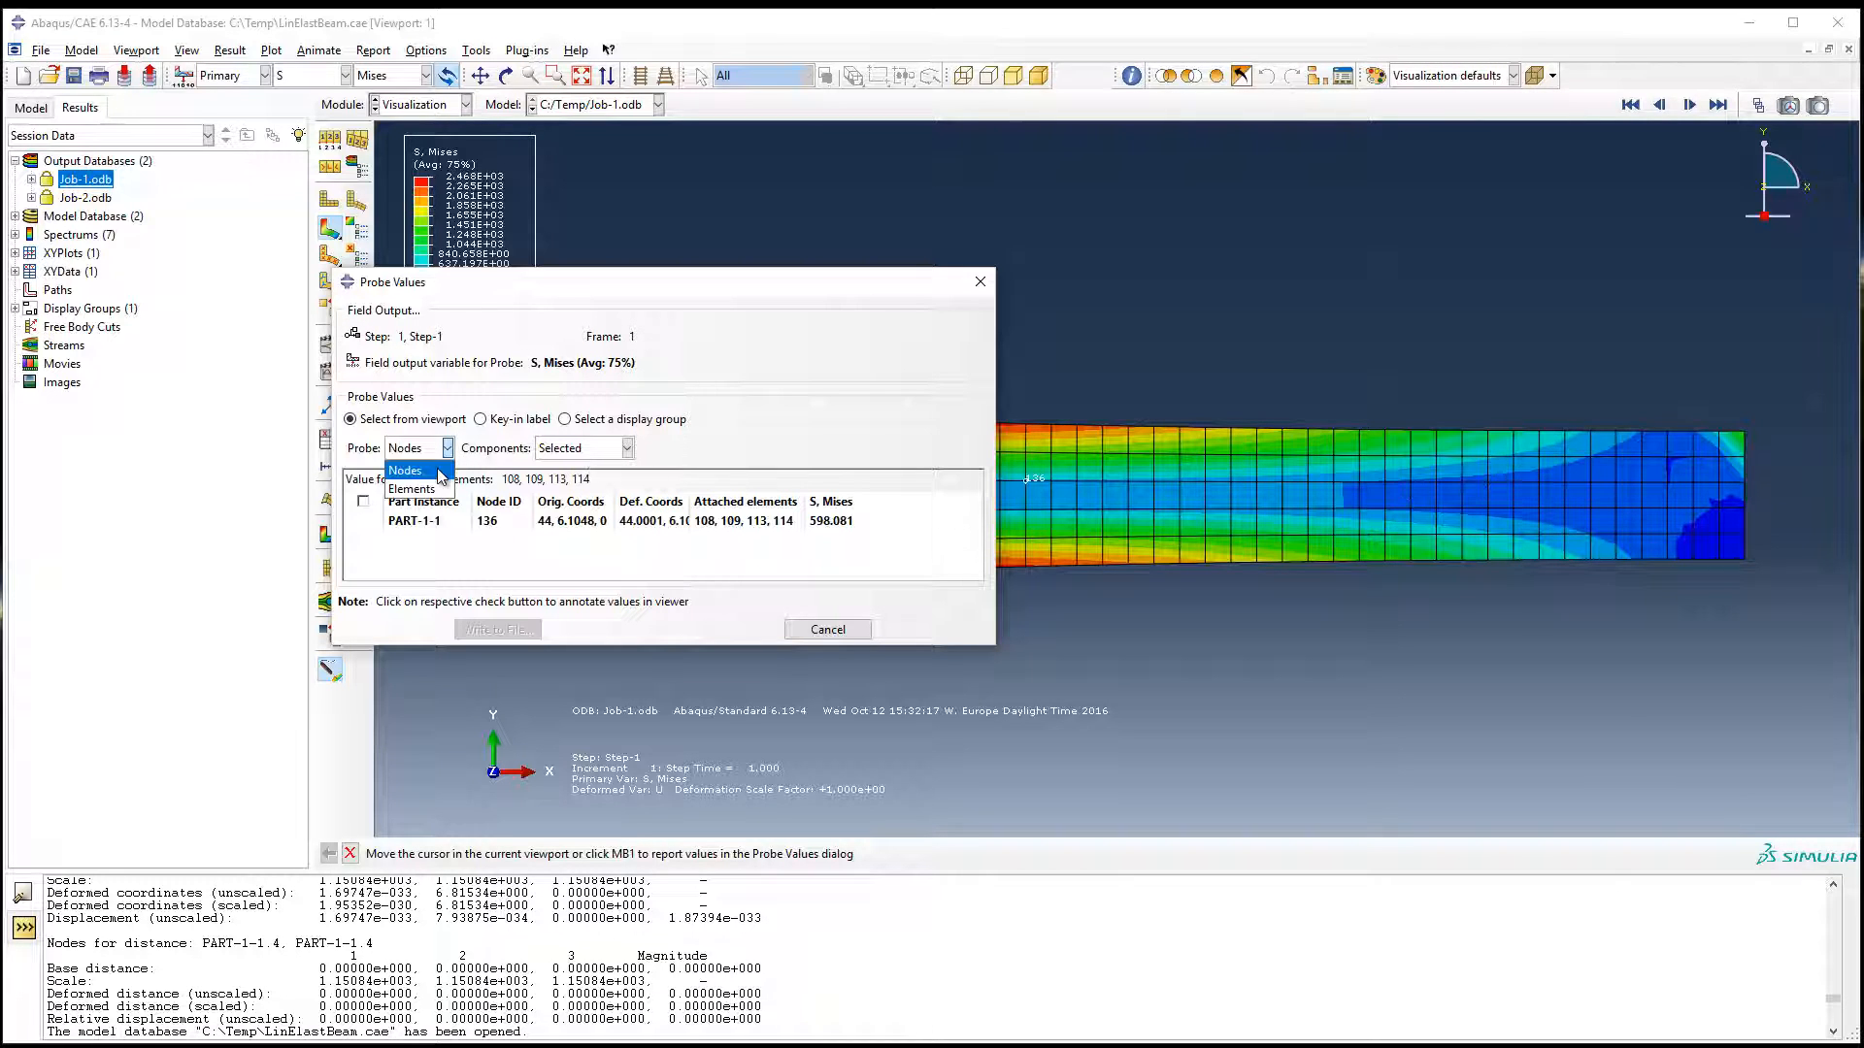
left_click(417, 503)
left_click(418, 452)
left_click(412, 489)
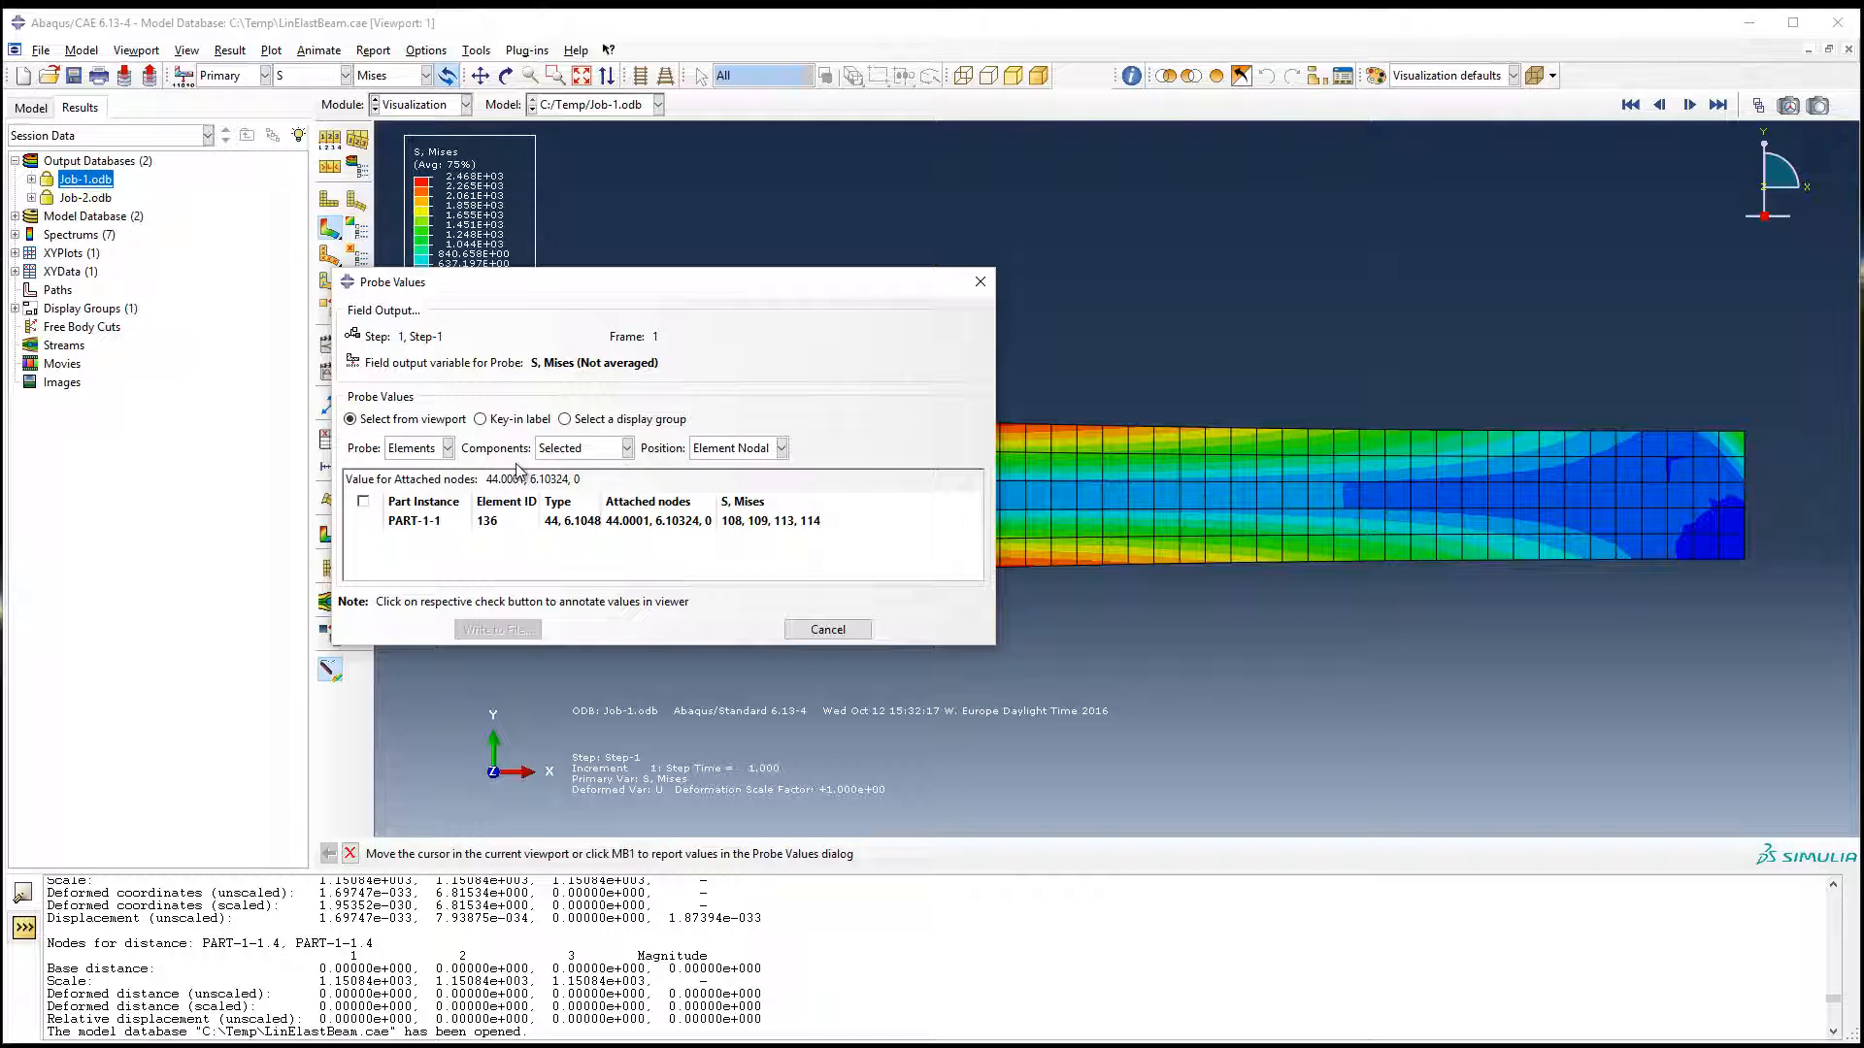
left_click(546, 449)
left_click(546, 449)
left_click(782, 447)
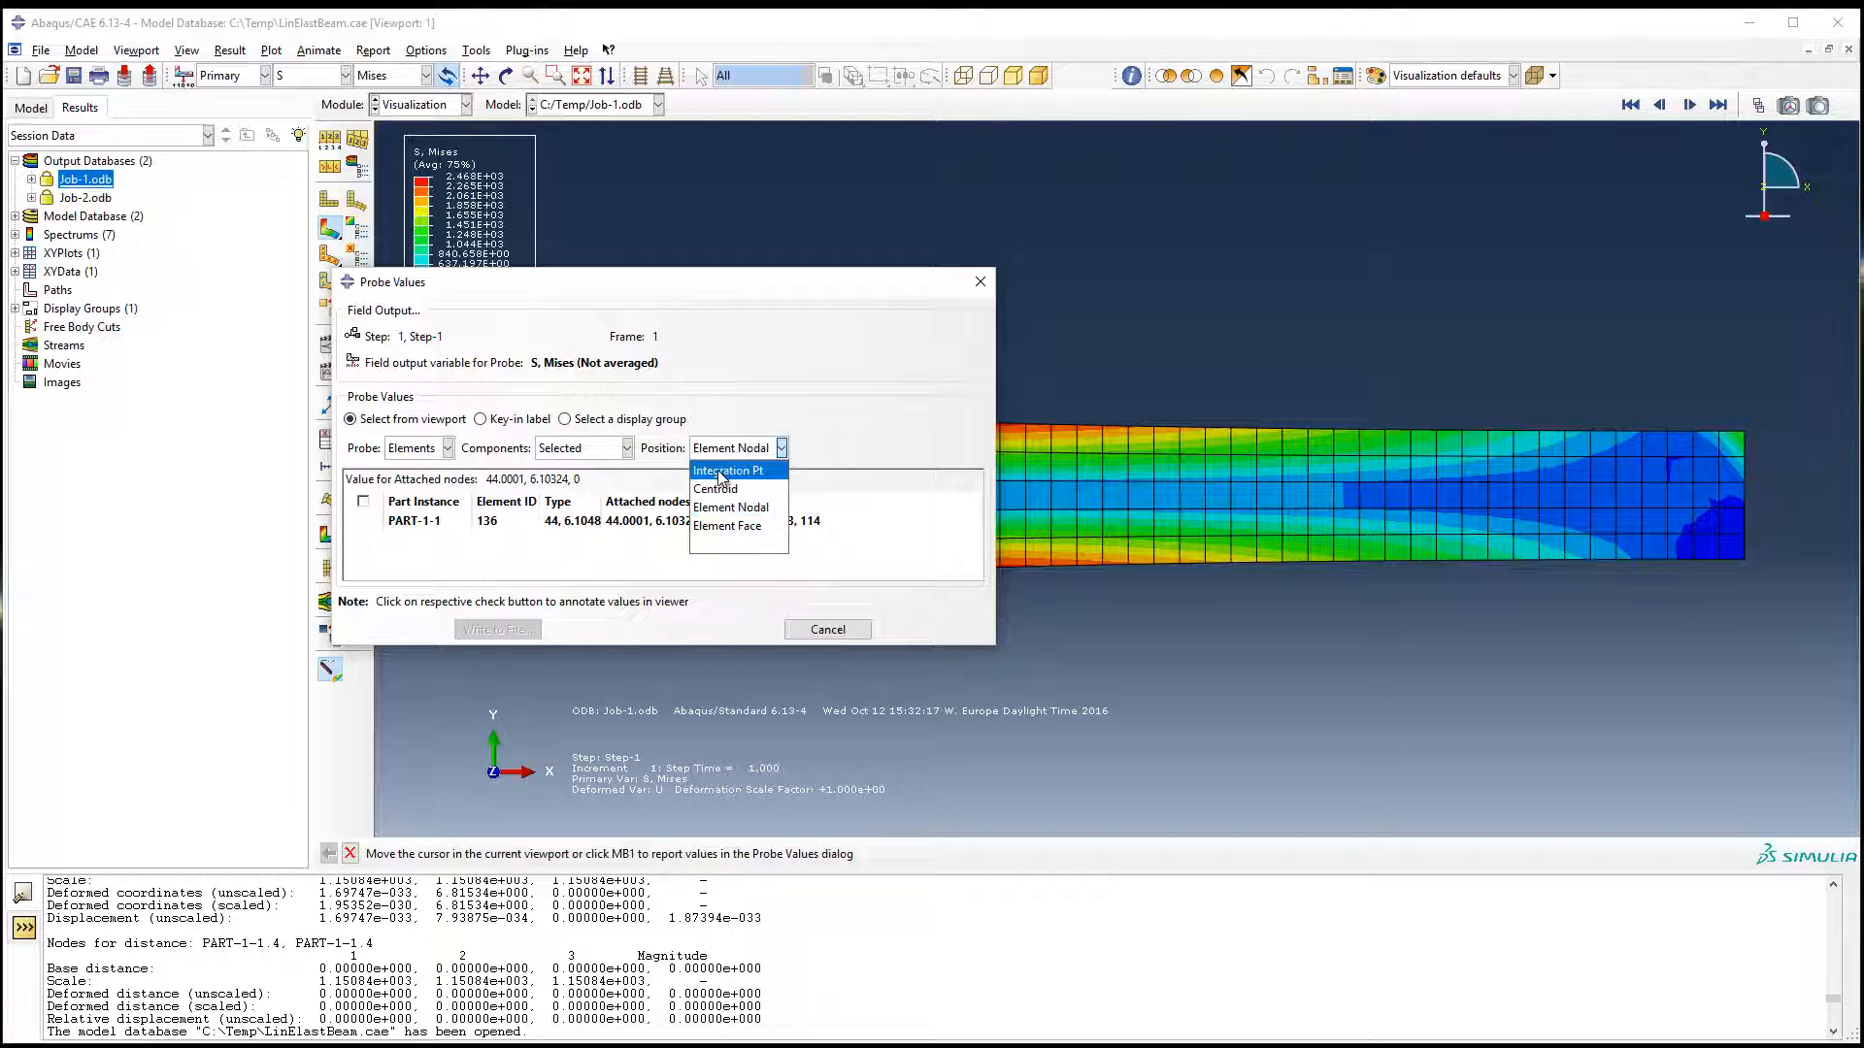
left_click(723, 471)
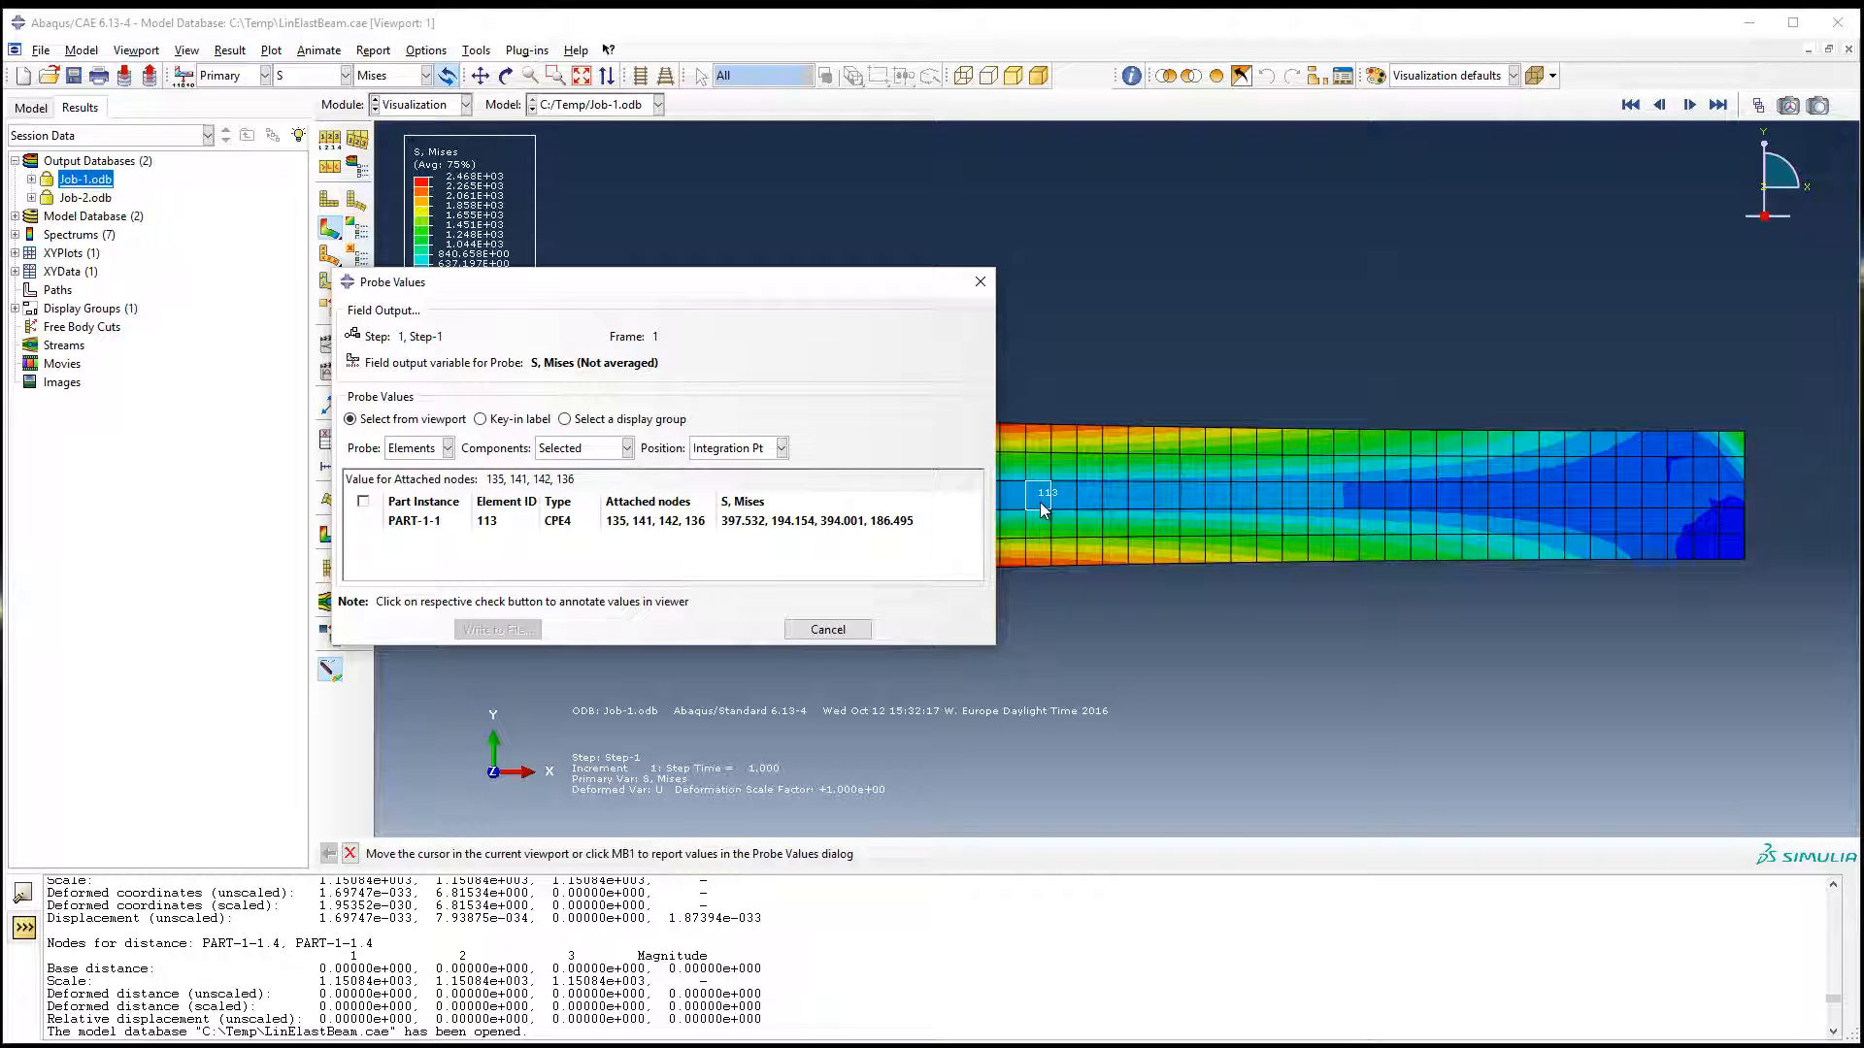
Step: Probe the element at the narrow end's lower corner at its centroid and at its element face
left_click(762, 448)
left_click(738, 488)
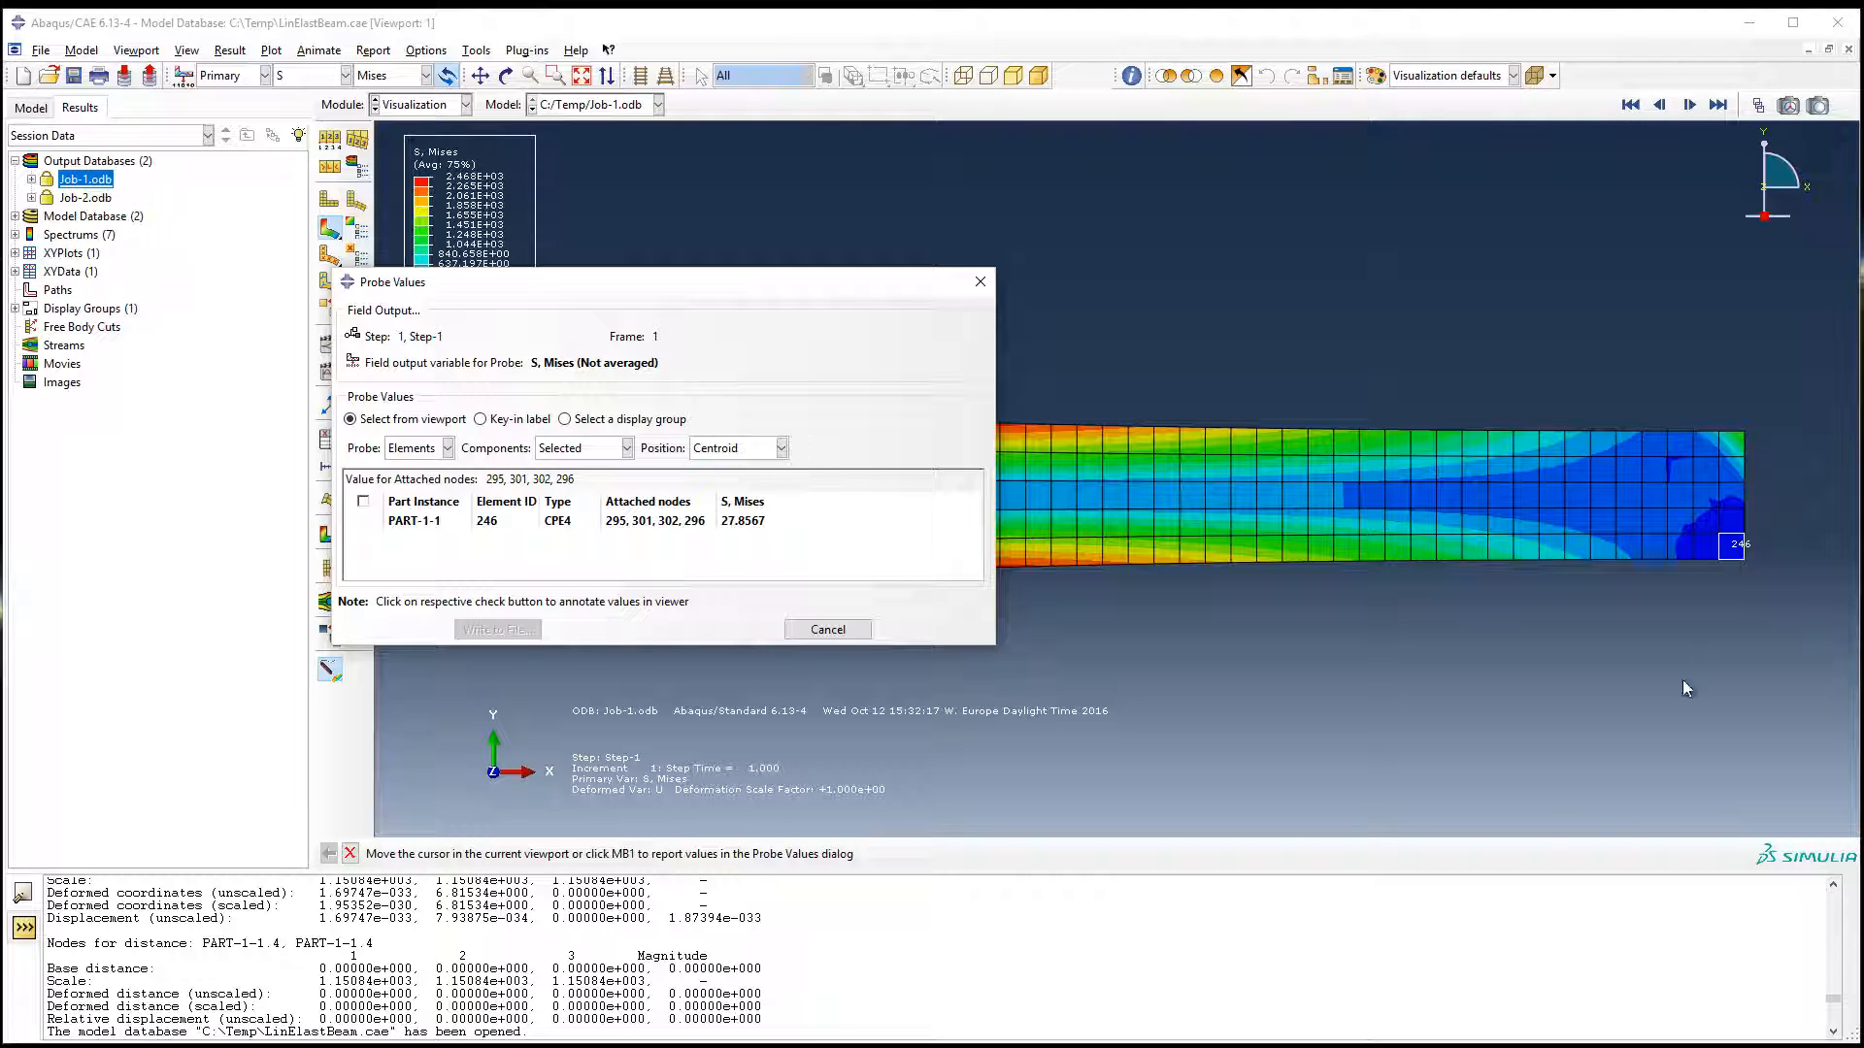
left_click(780, 447)
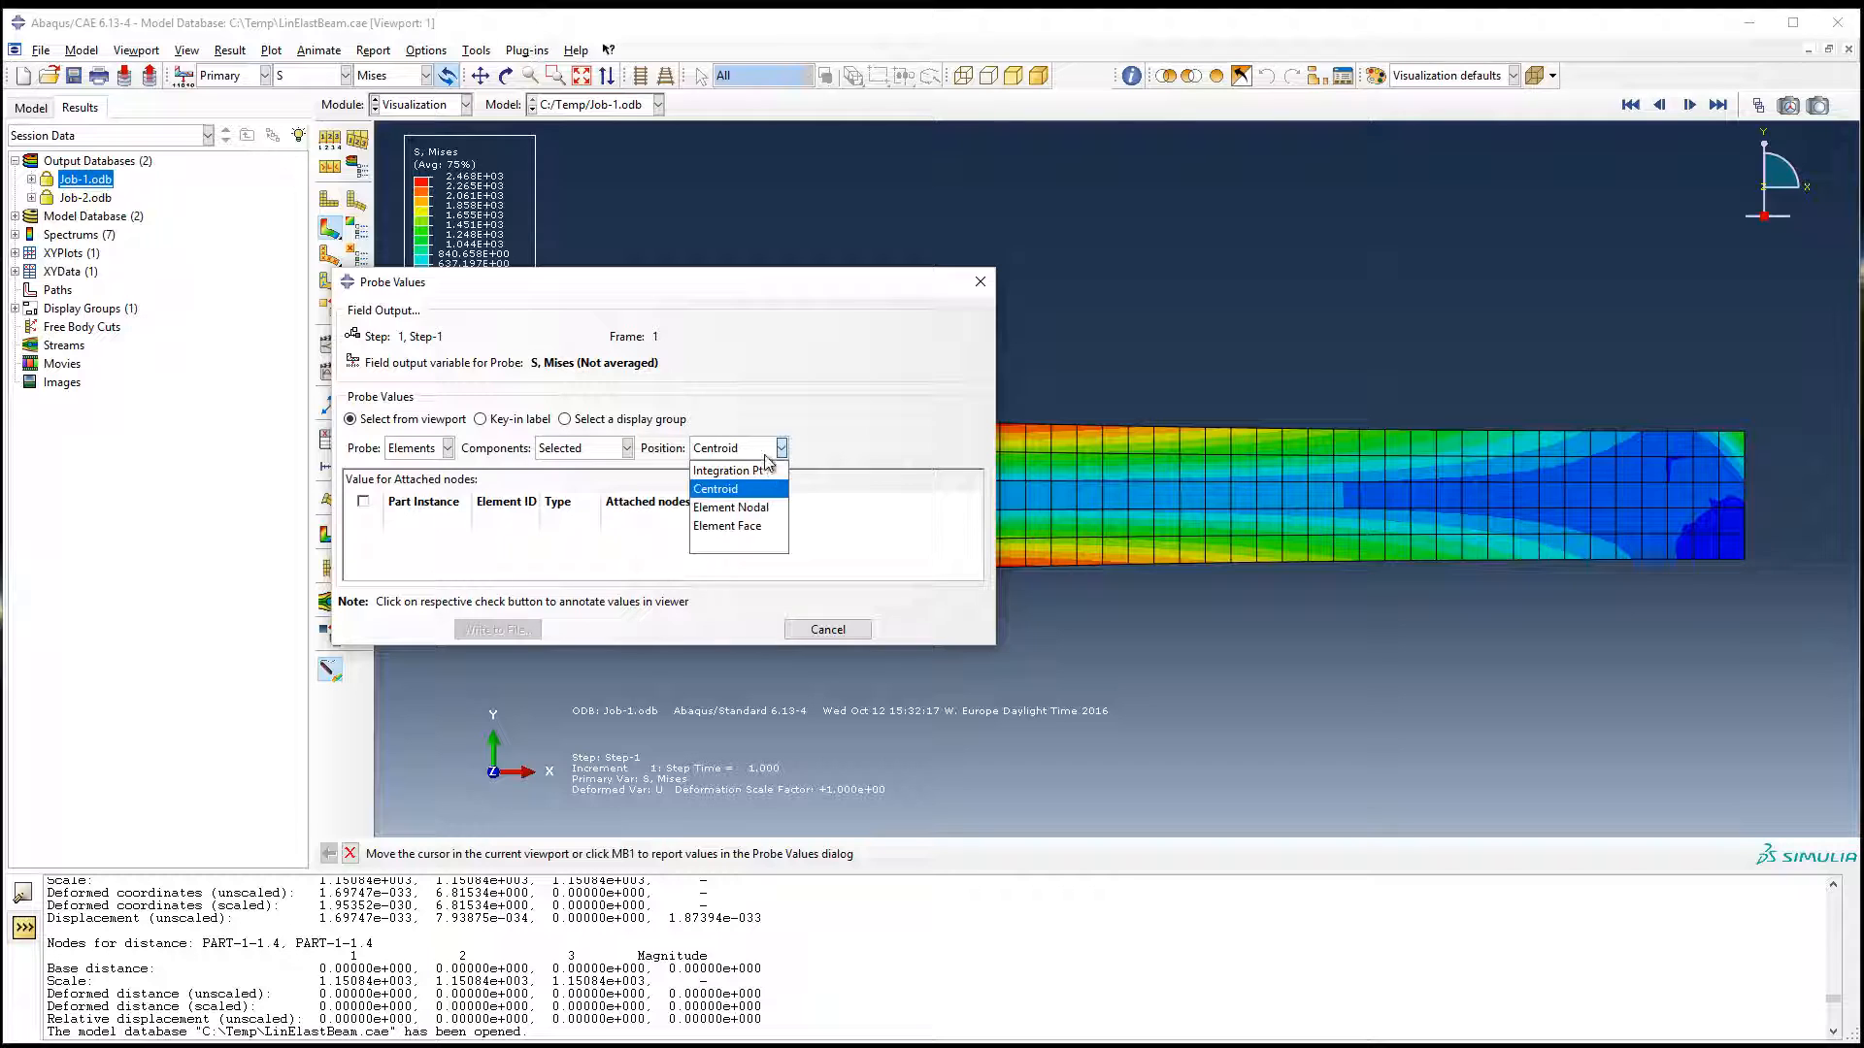
left_click(733, 526)
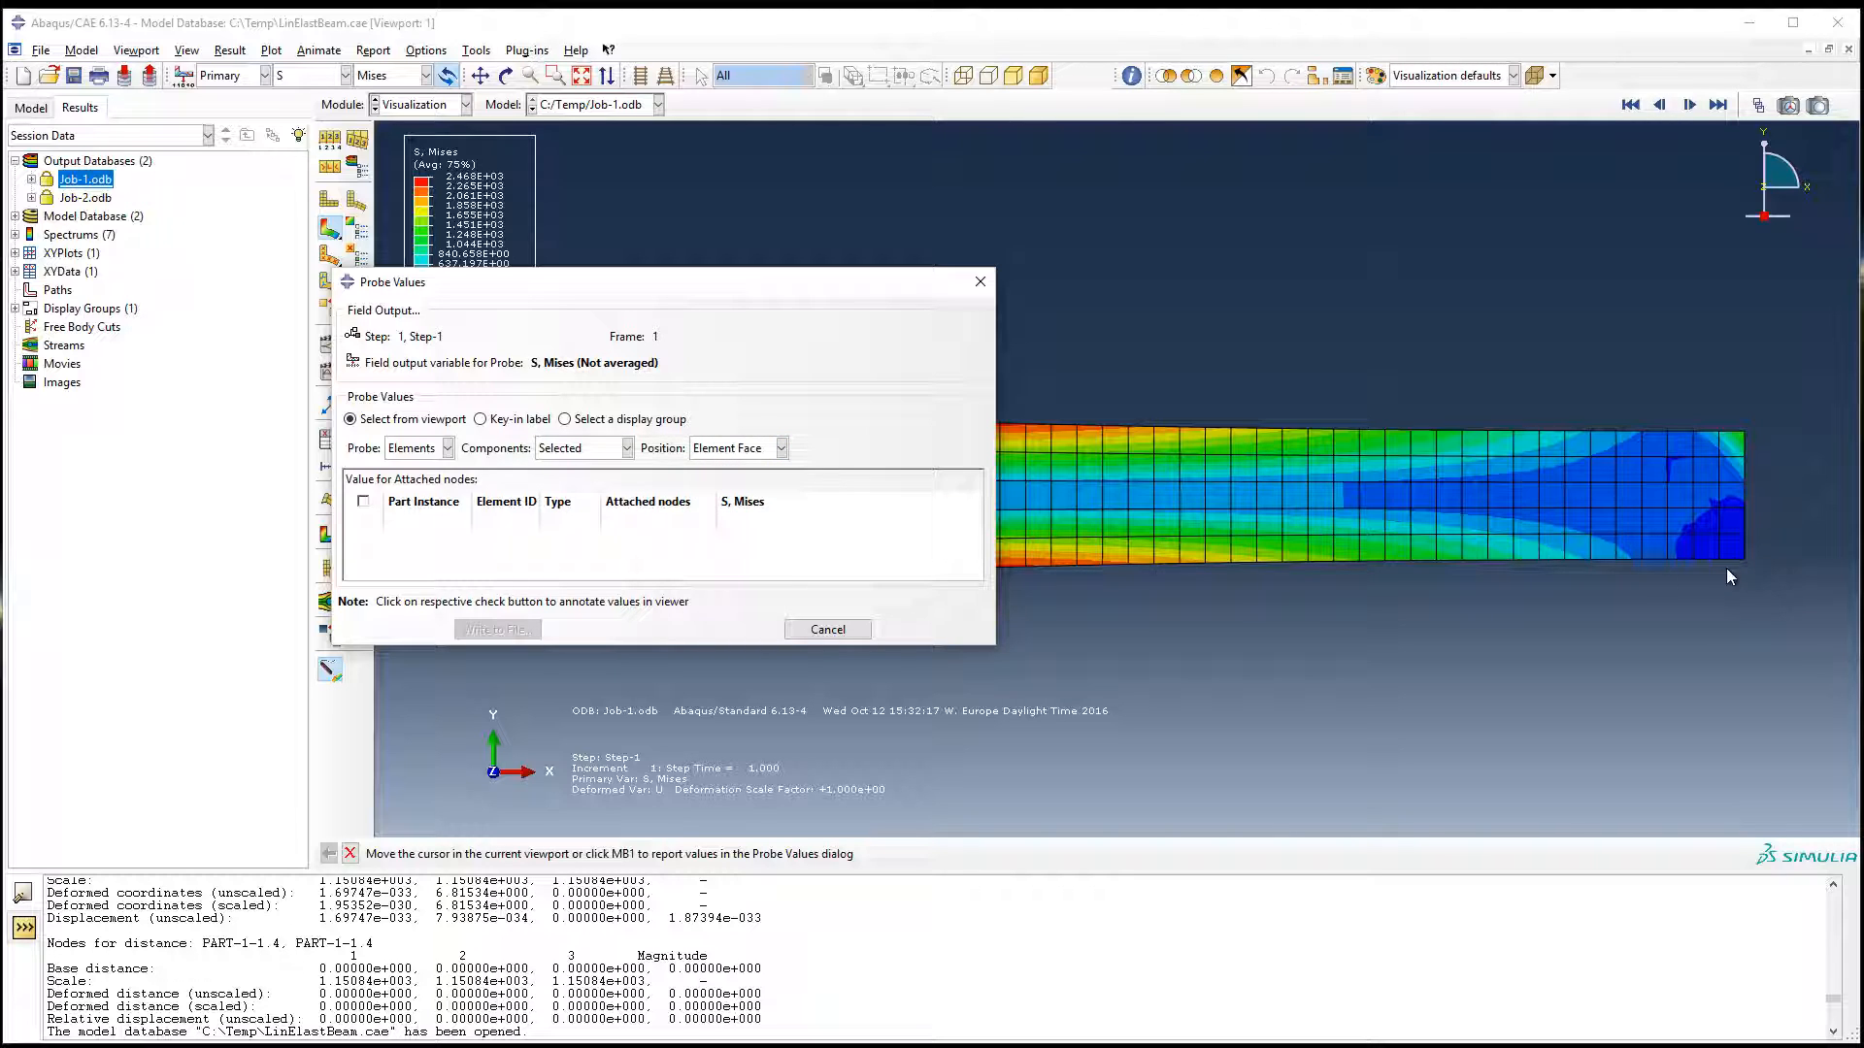
mouse_move(1729, 543)
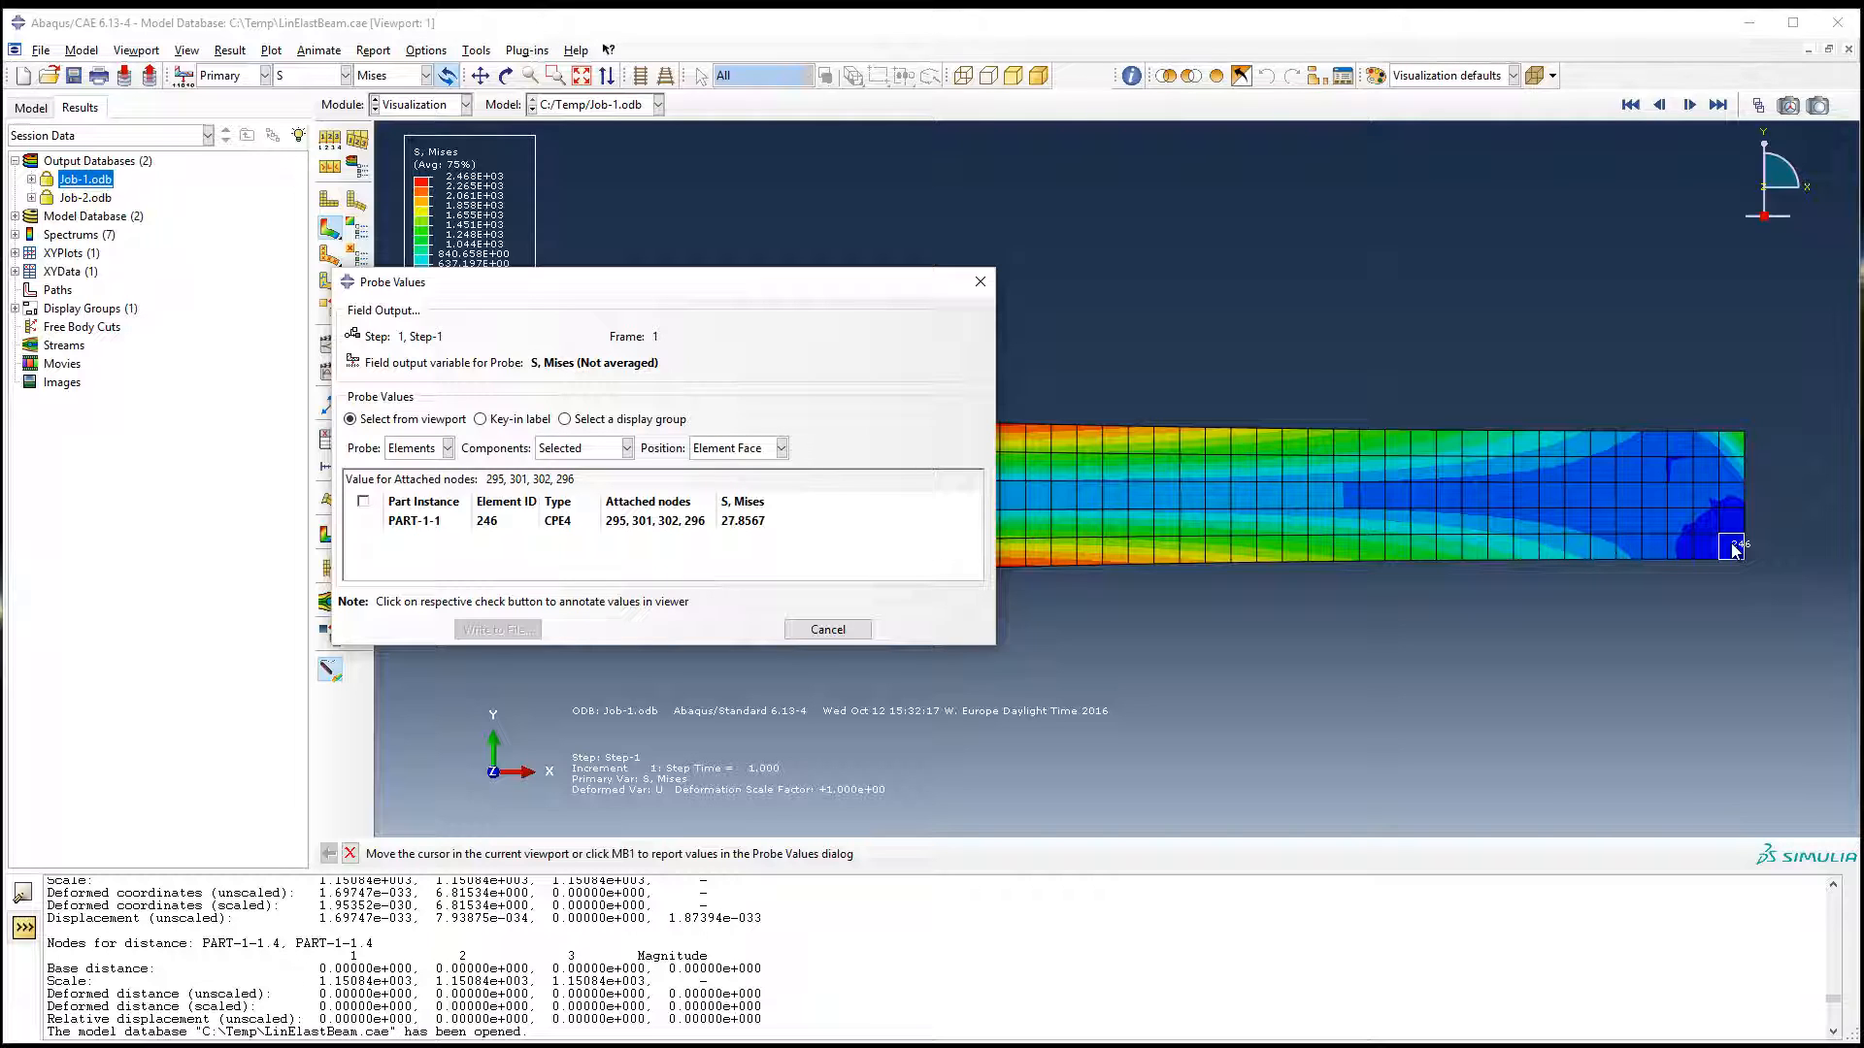
Step: Compare element stresses probed at integration points with the centroid value in the narrow end's lower corner element
left_click(732, 452)
left_click(736, 478)
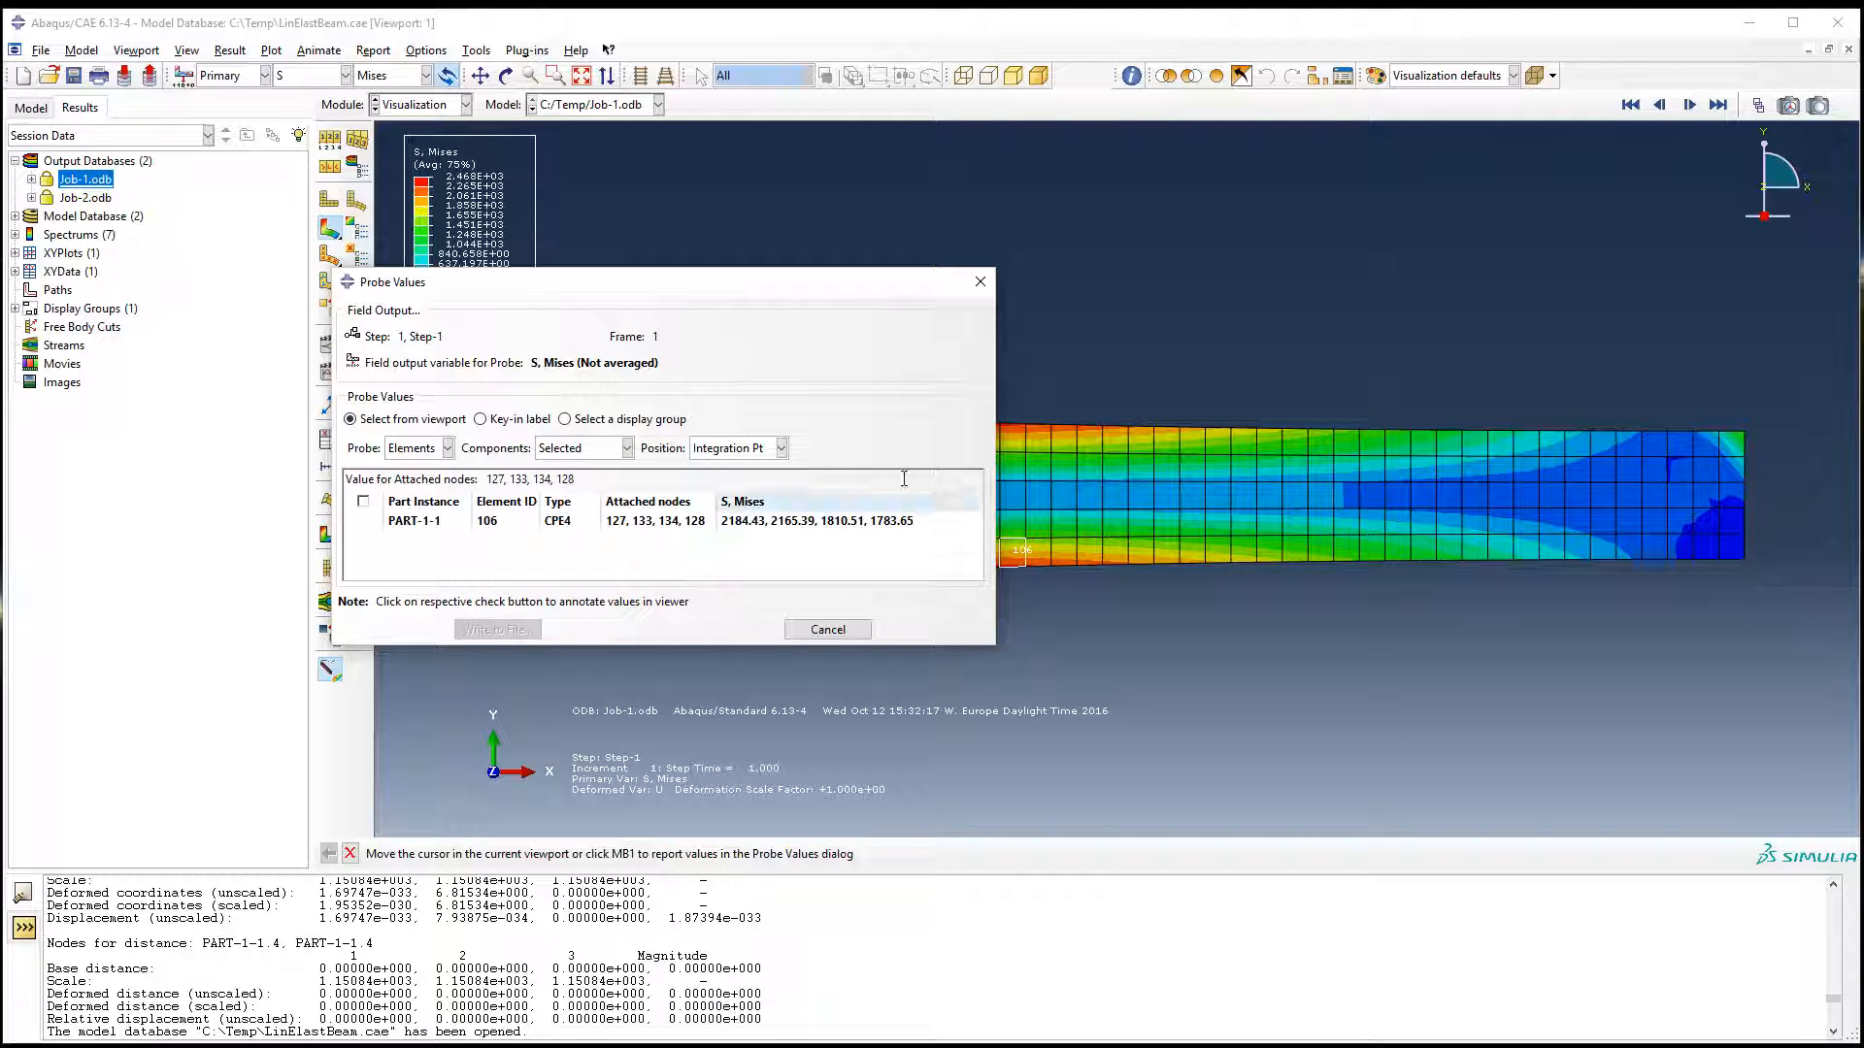
left_click(736, 447)
left_click(740, 494)
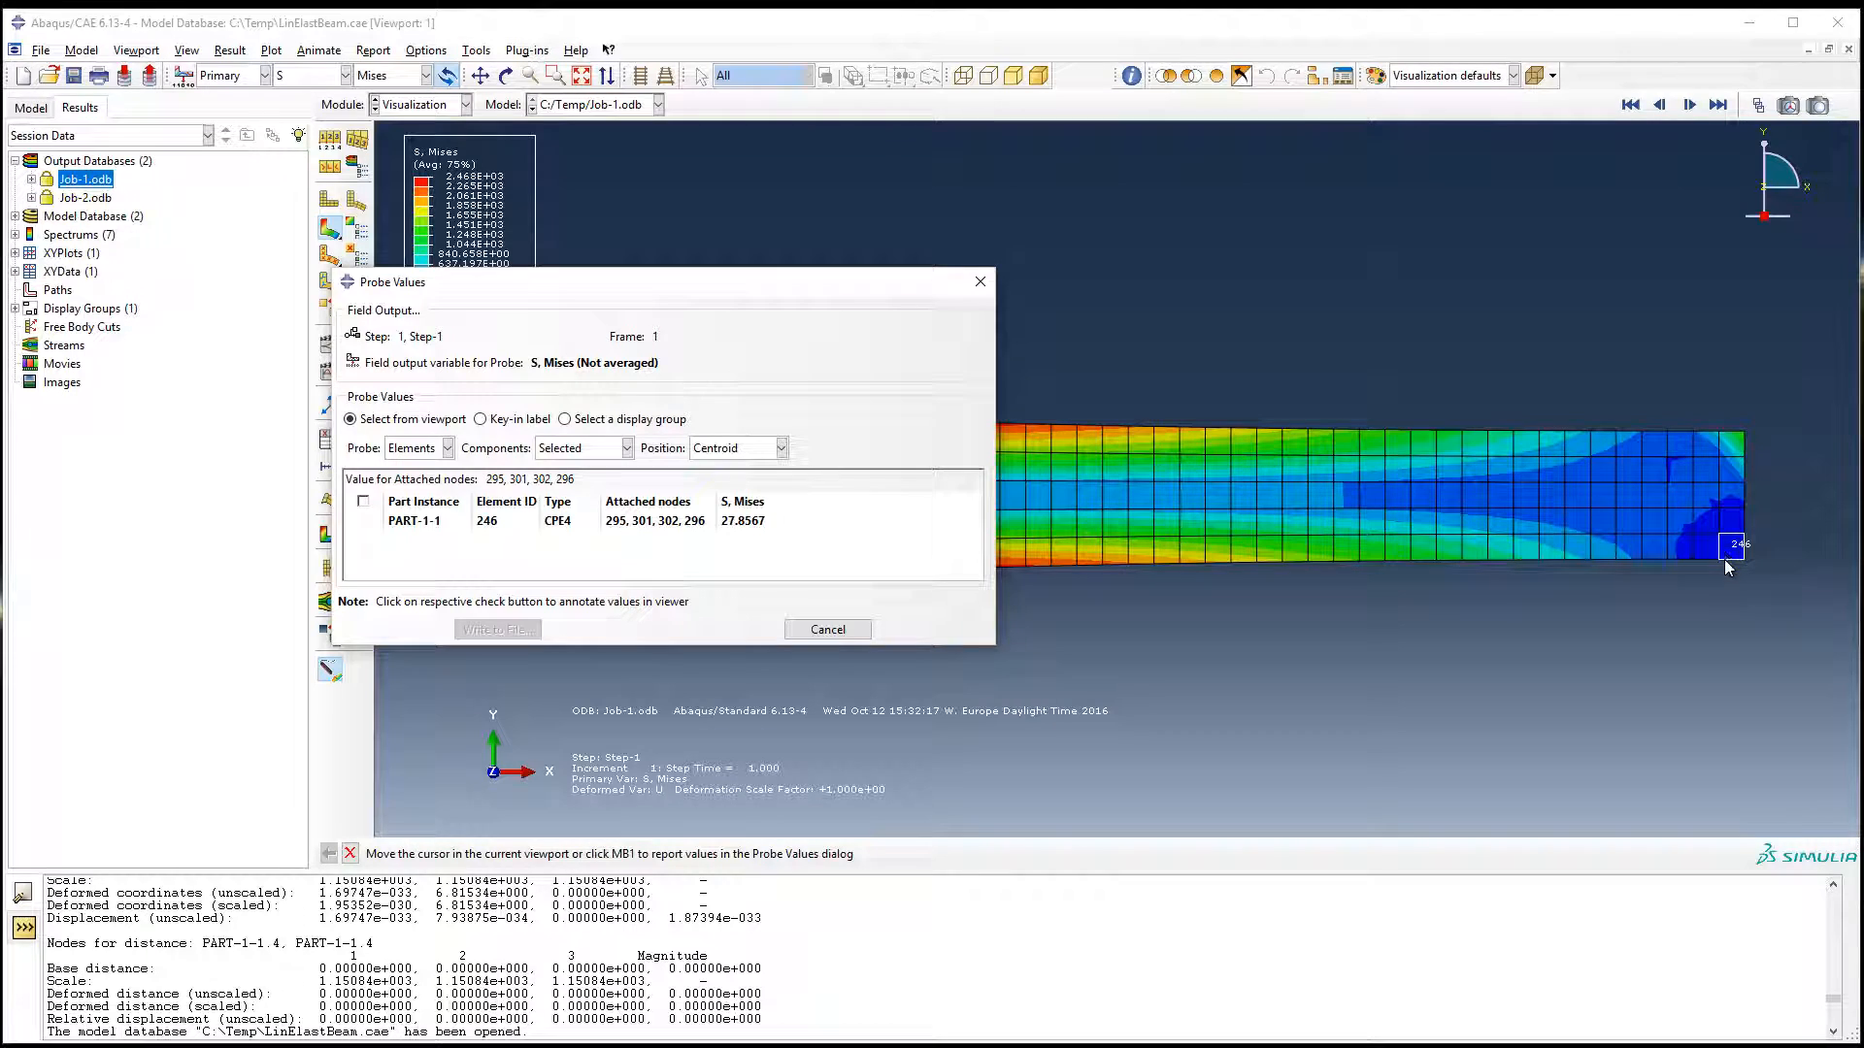
Step: Switch the stress probe back to nodes and close the Probe Values dialog
left_click(753, 447)
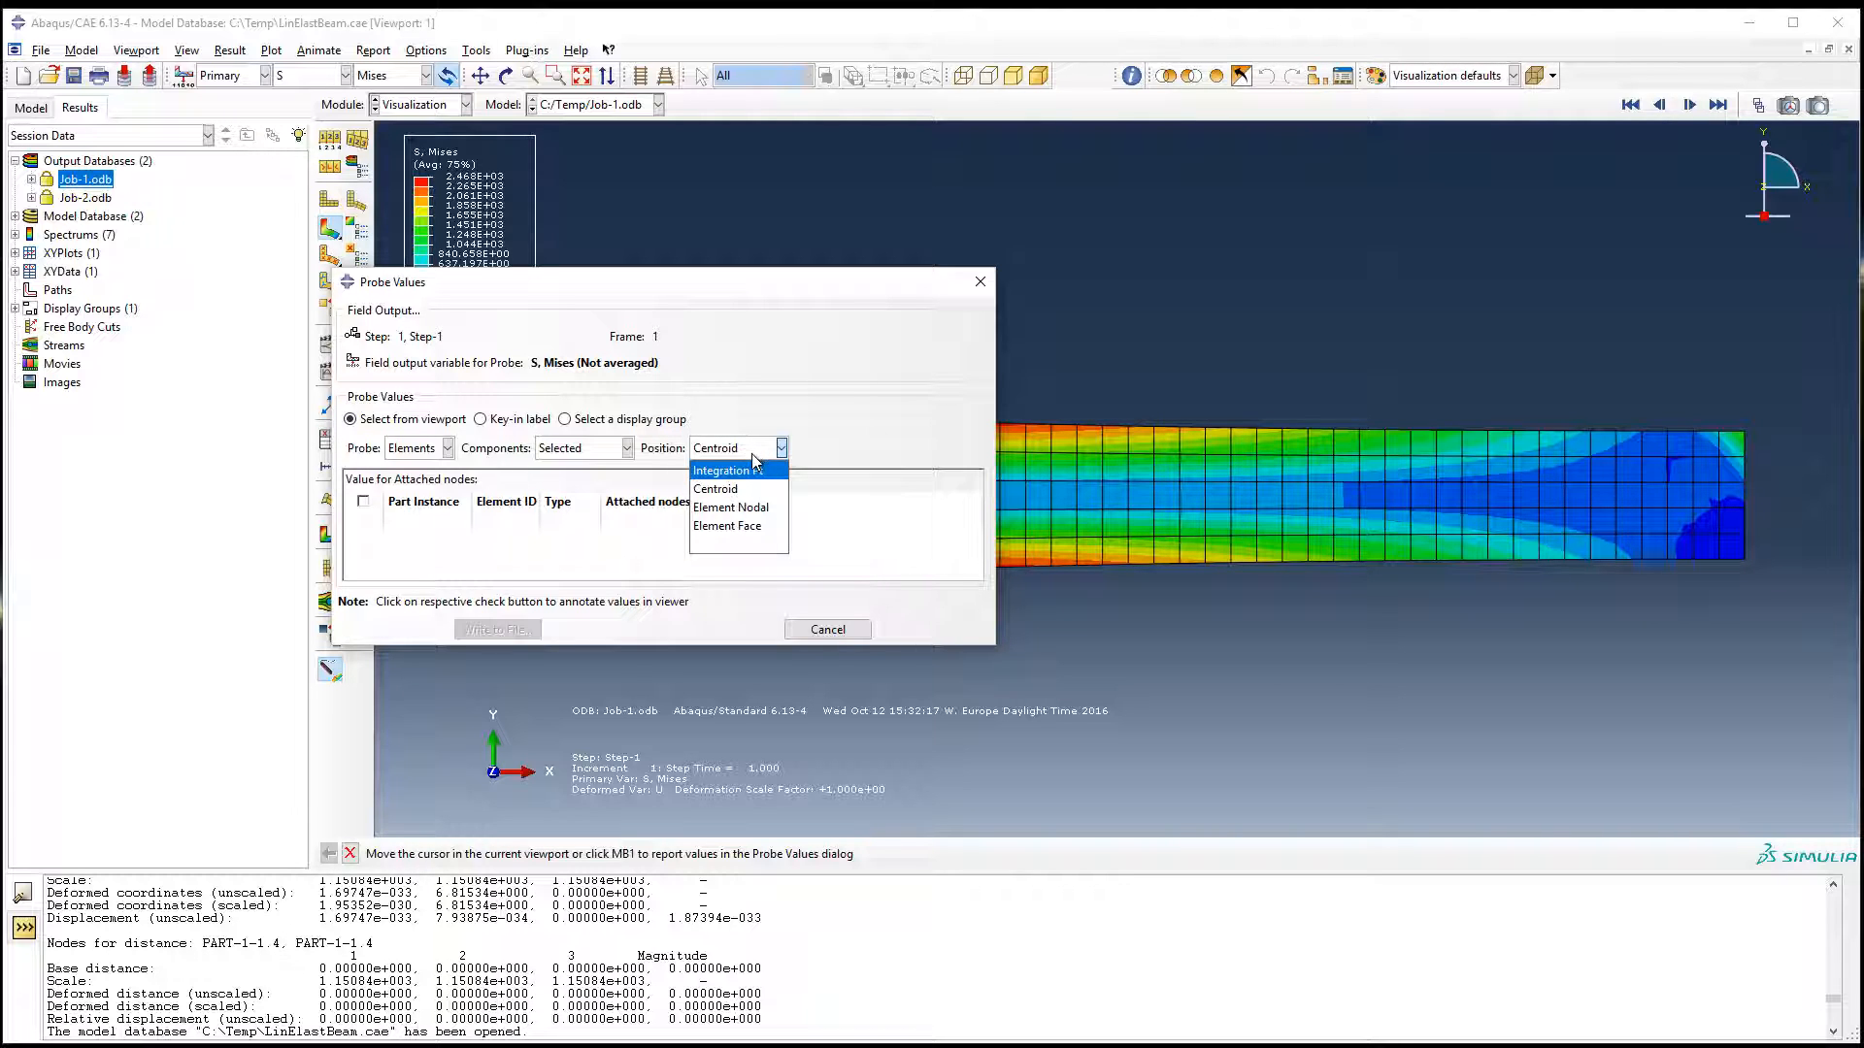
left_click(765, 378)
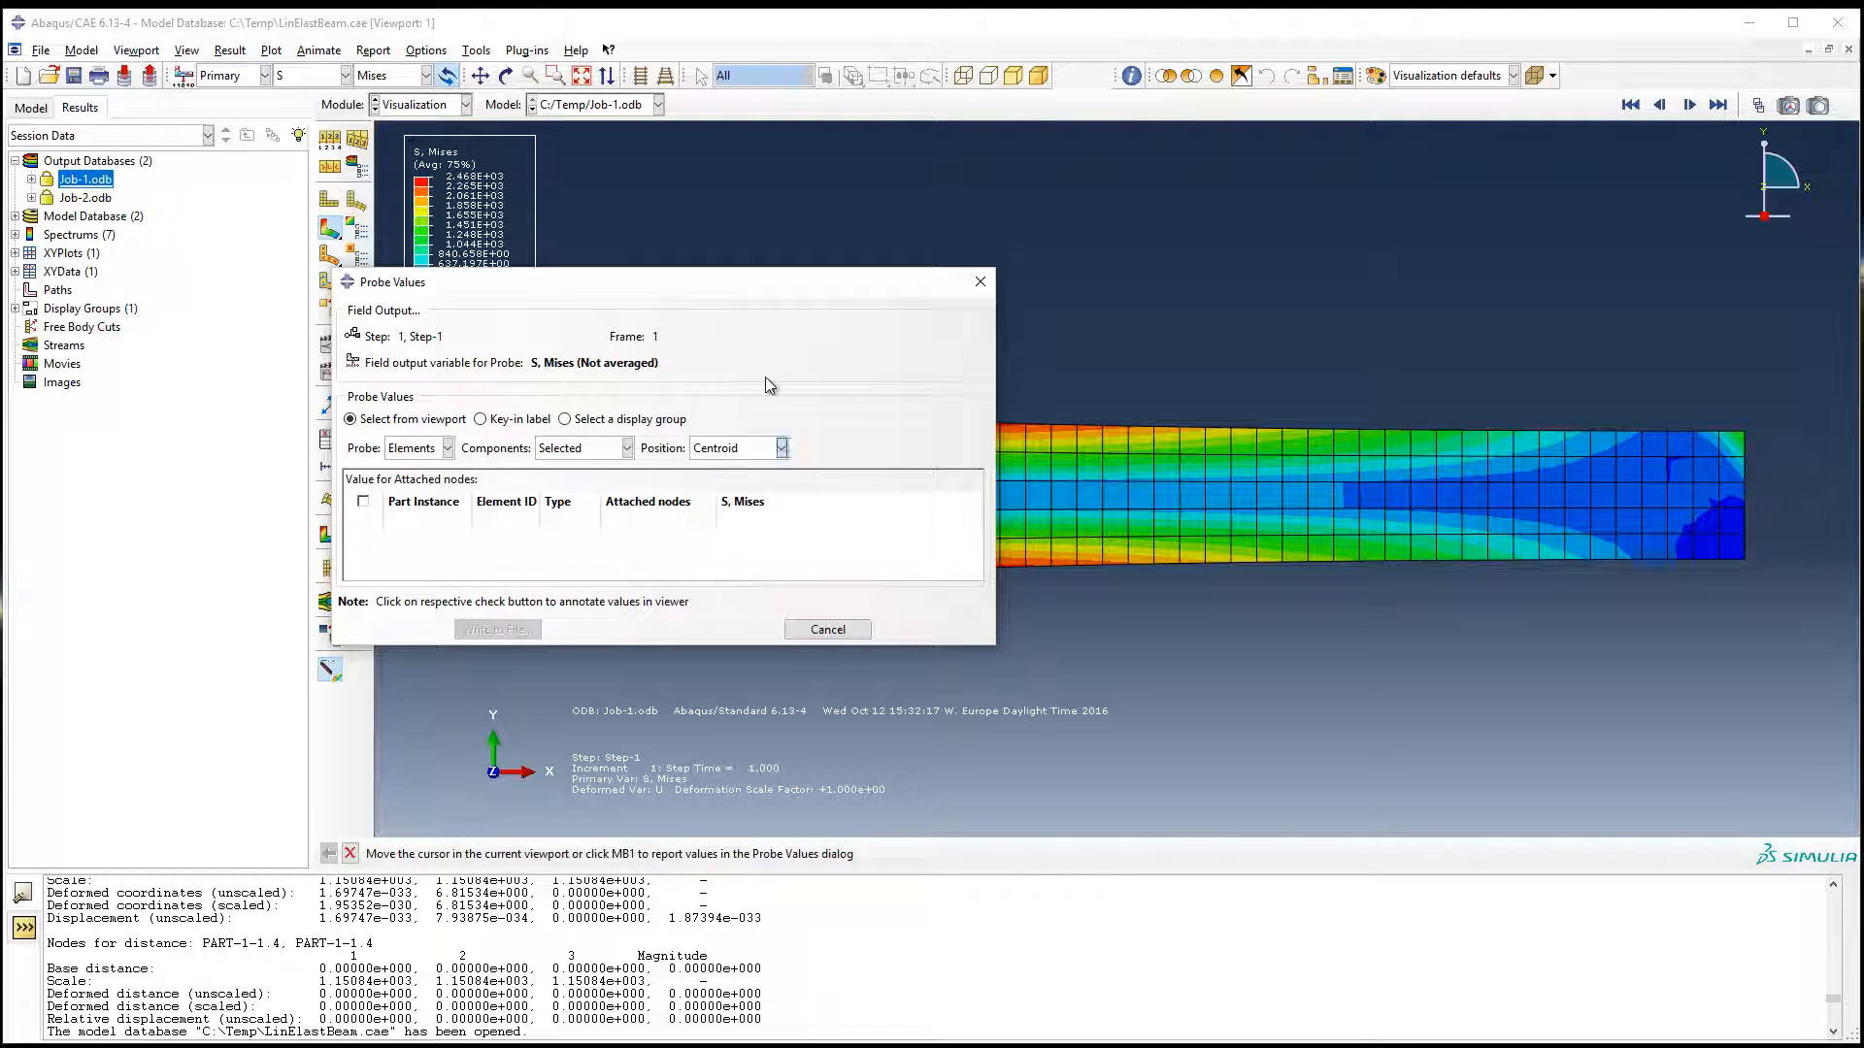
left_click(408, 450)
left_click(415, 472)
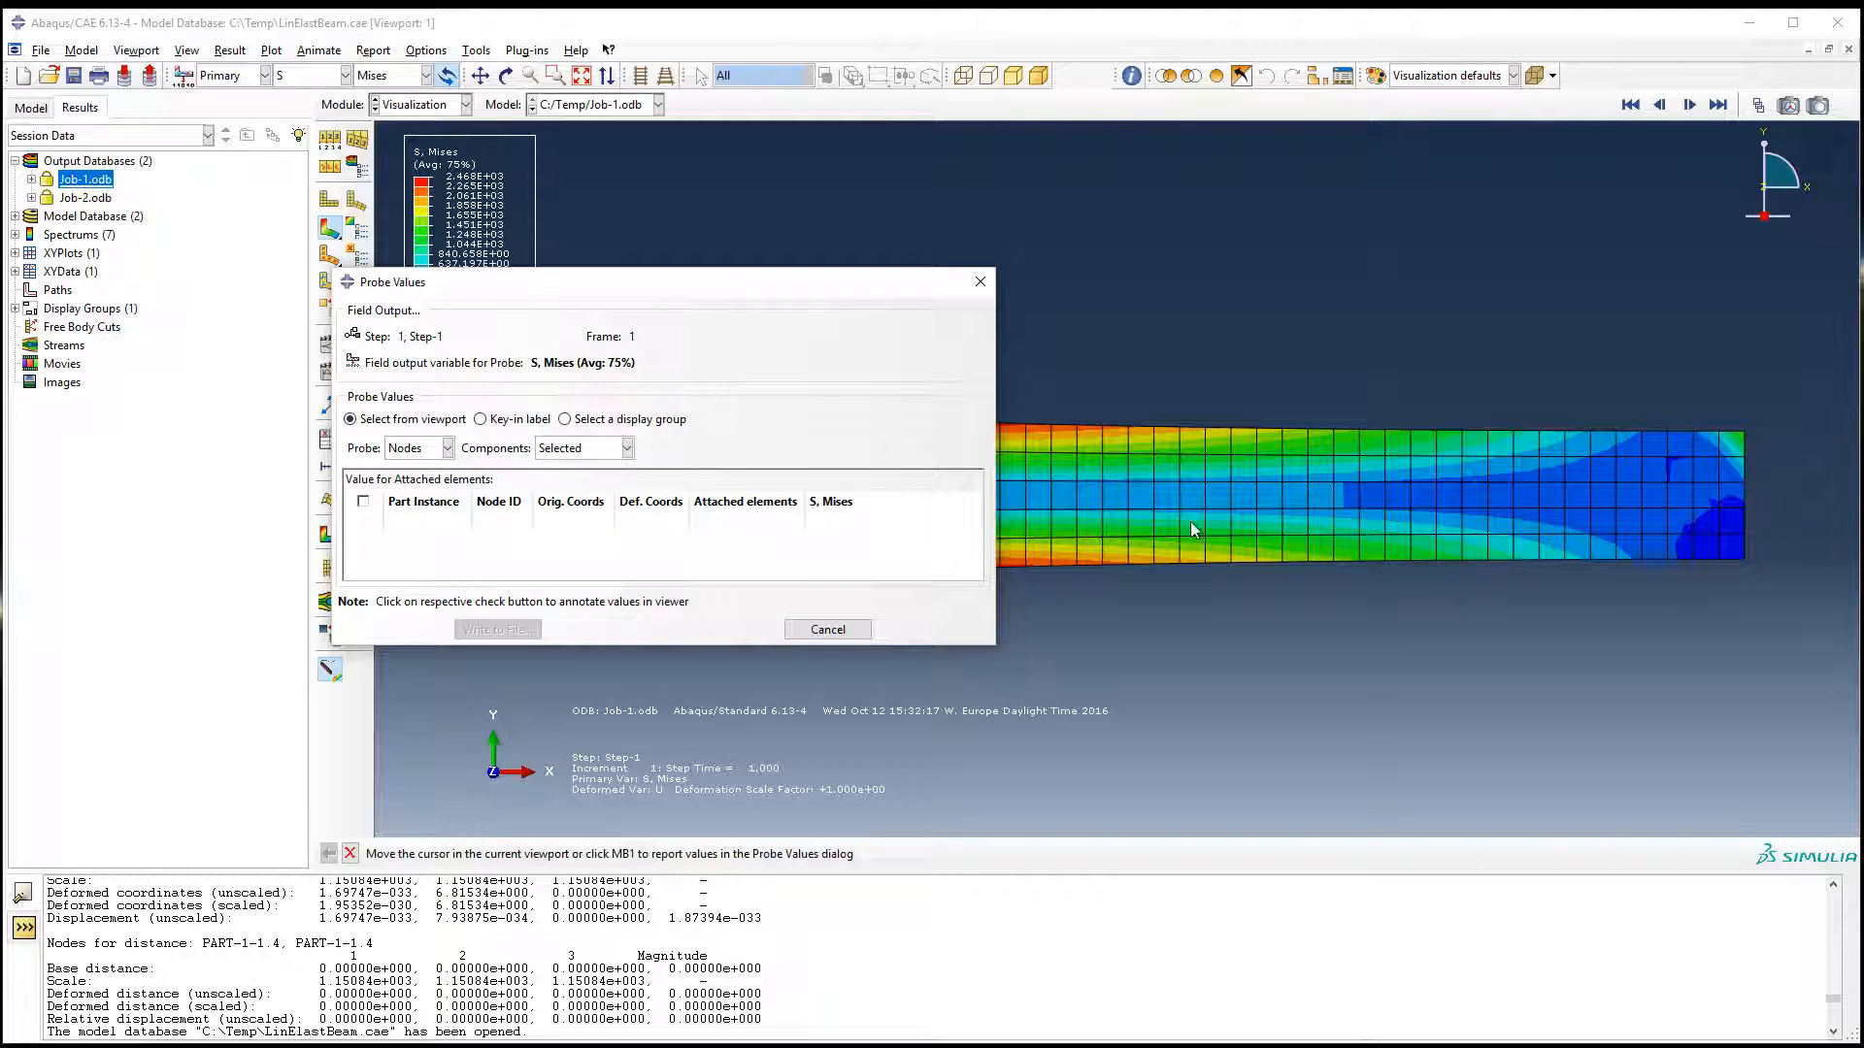
left_click(827, 630)
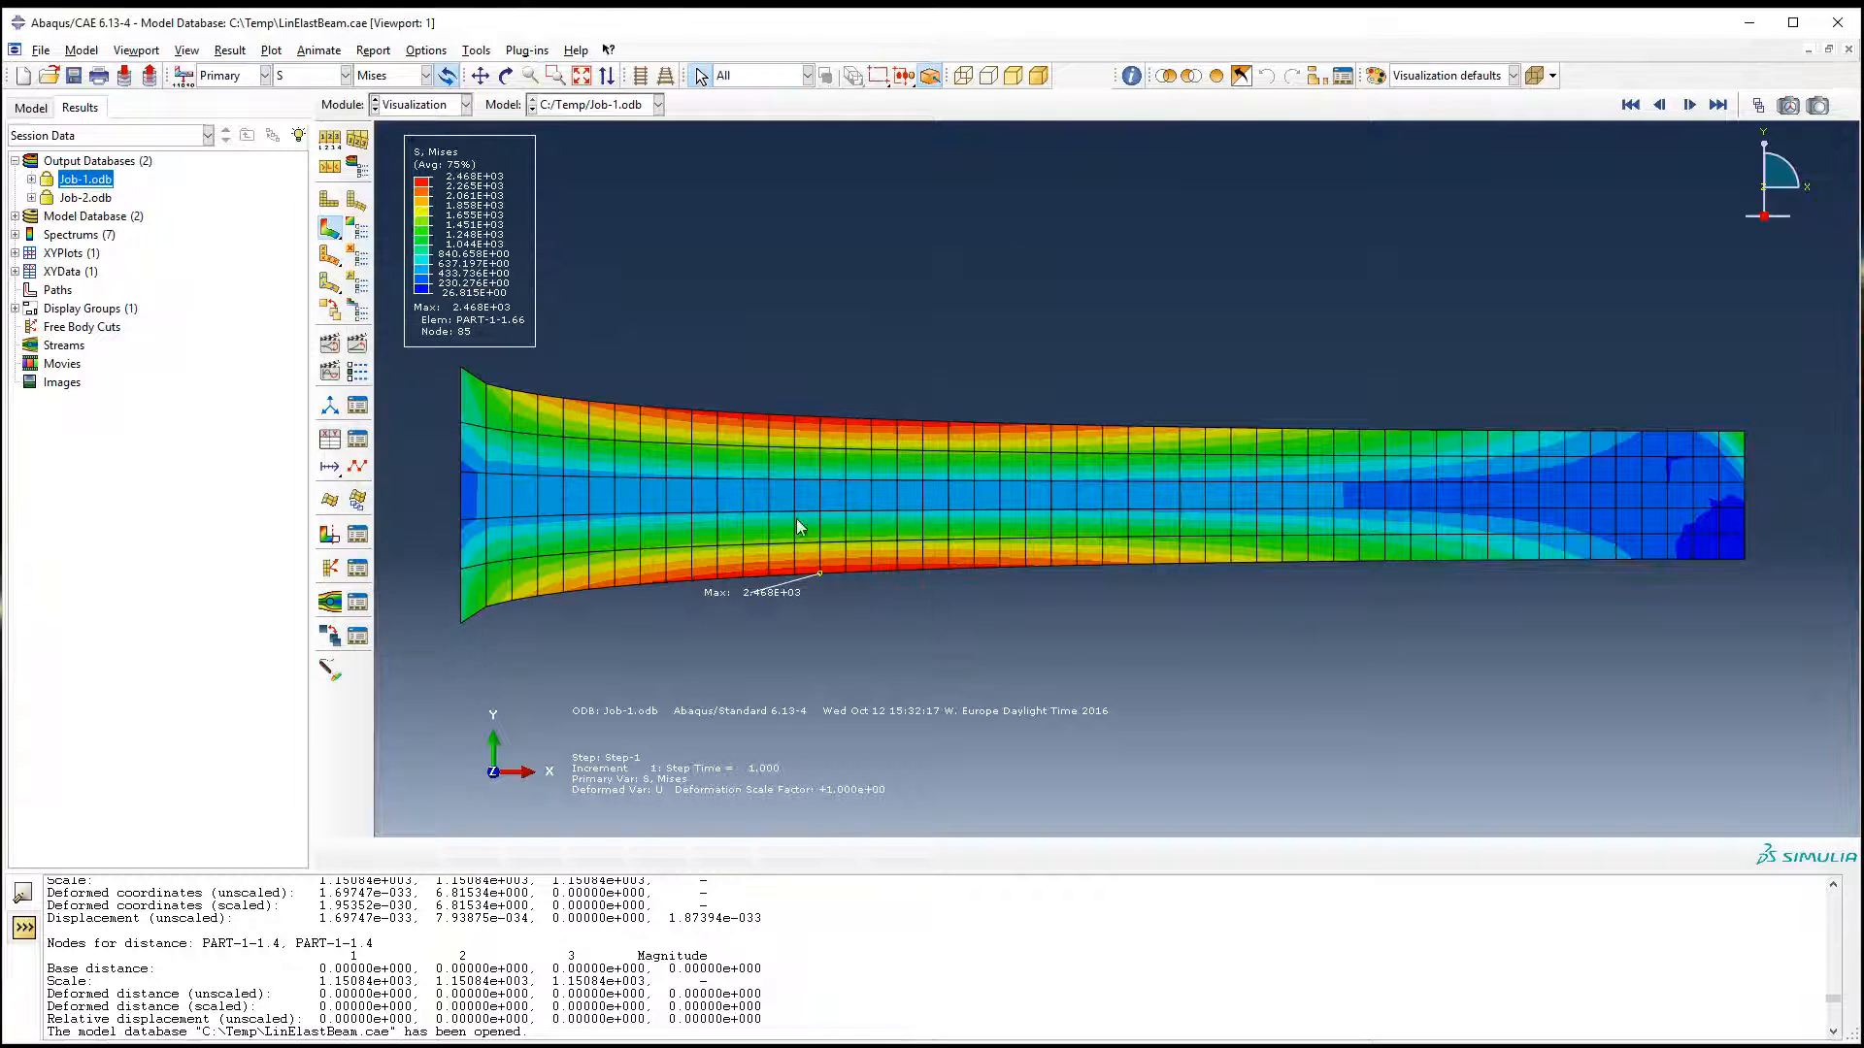
Step: Display the Mises stress with the Quilt contour type
left_click(361, 236)
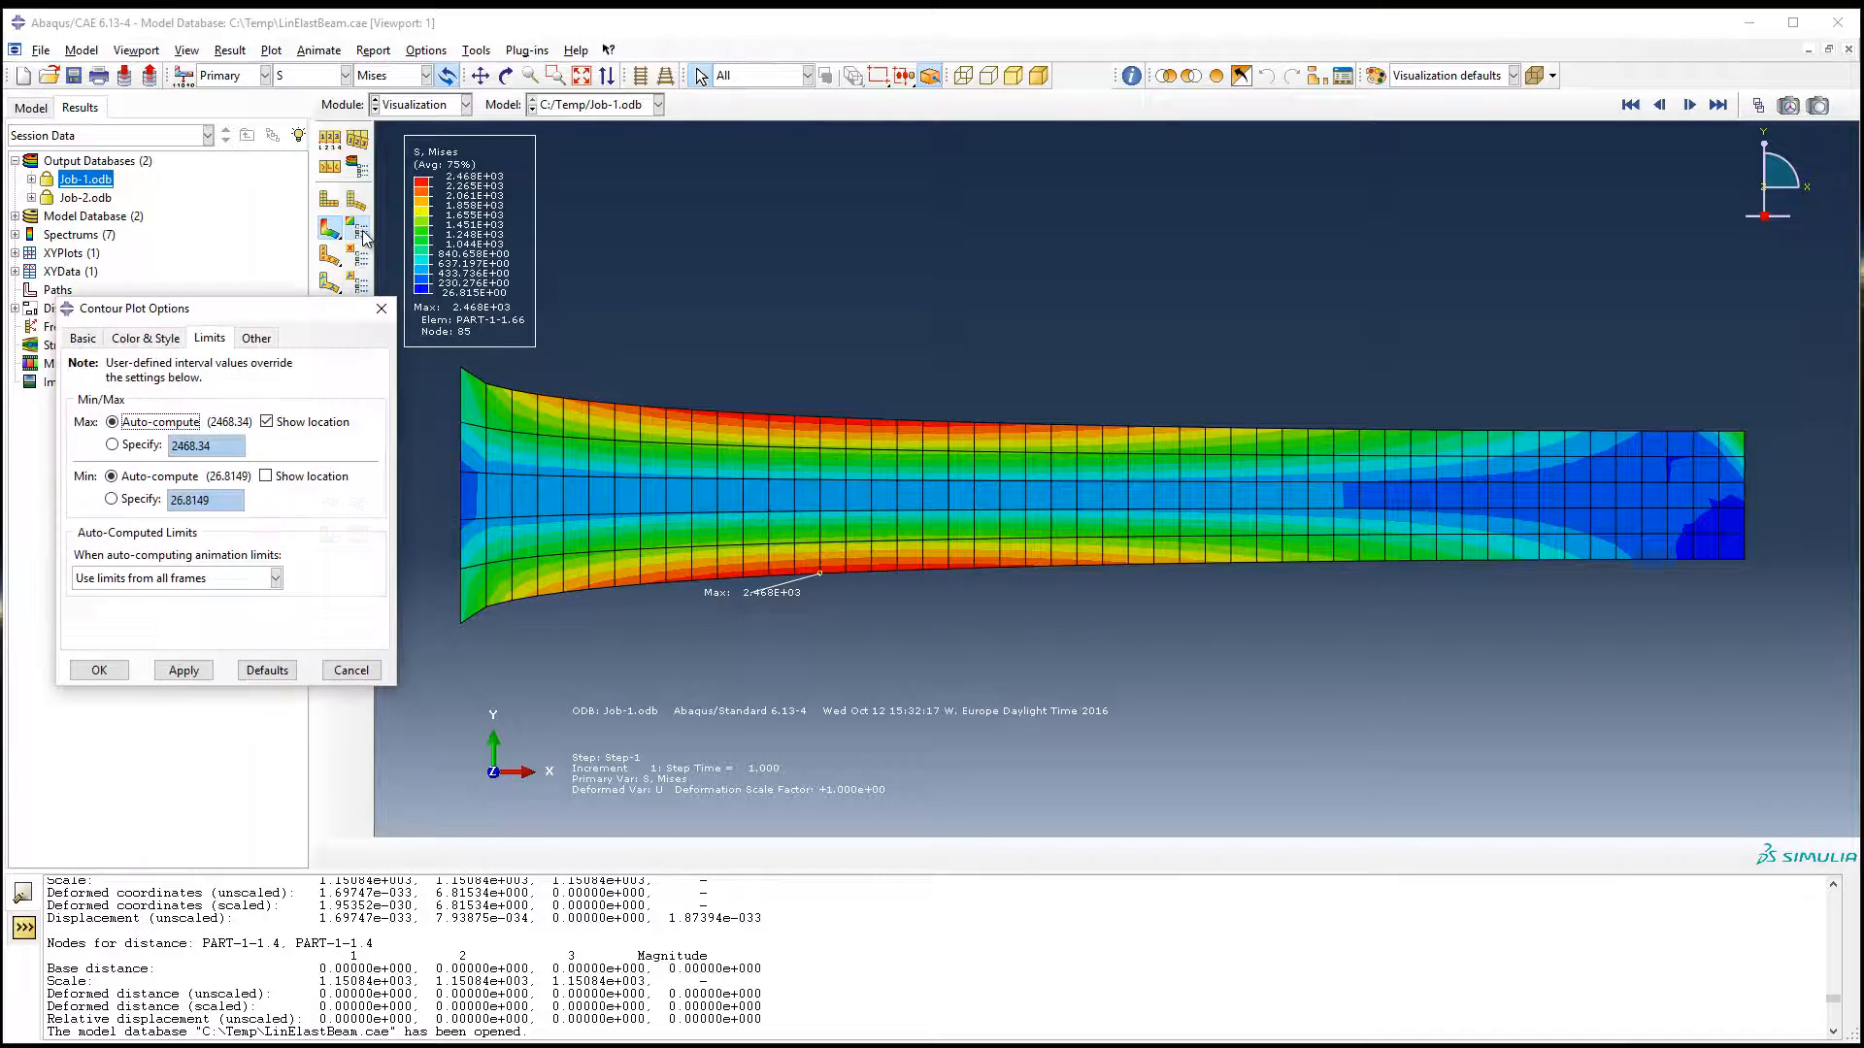
left_click(86, 338)
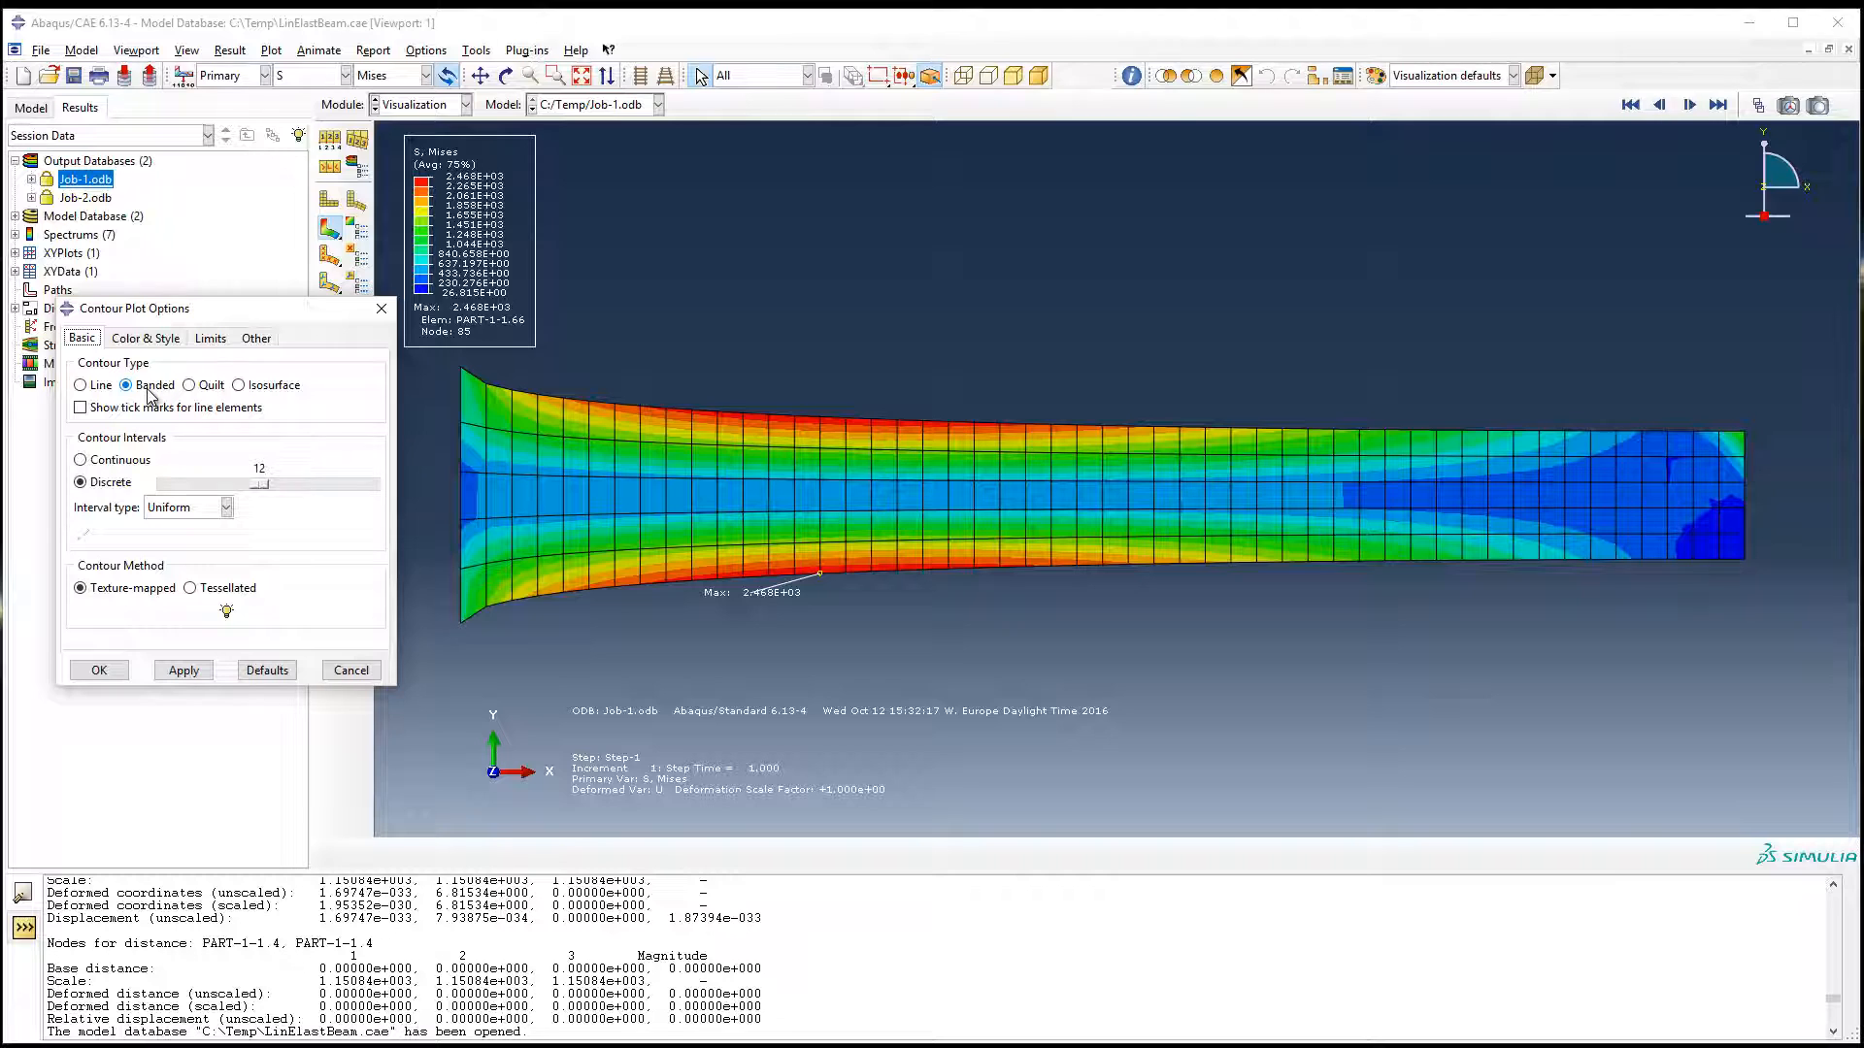
left_click(192, 387)
left_click(178, 673)
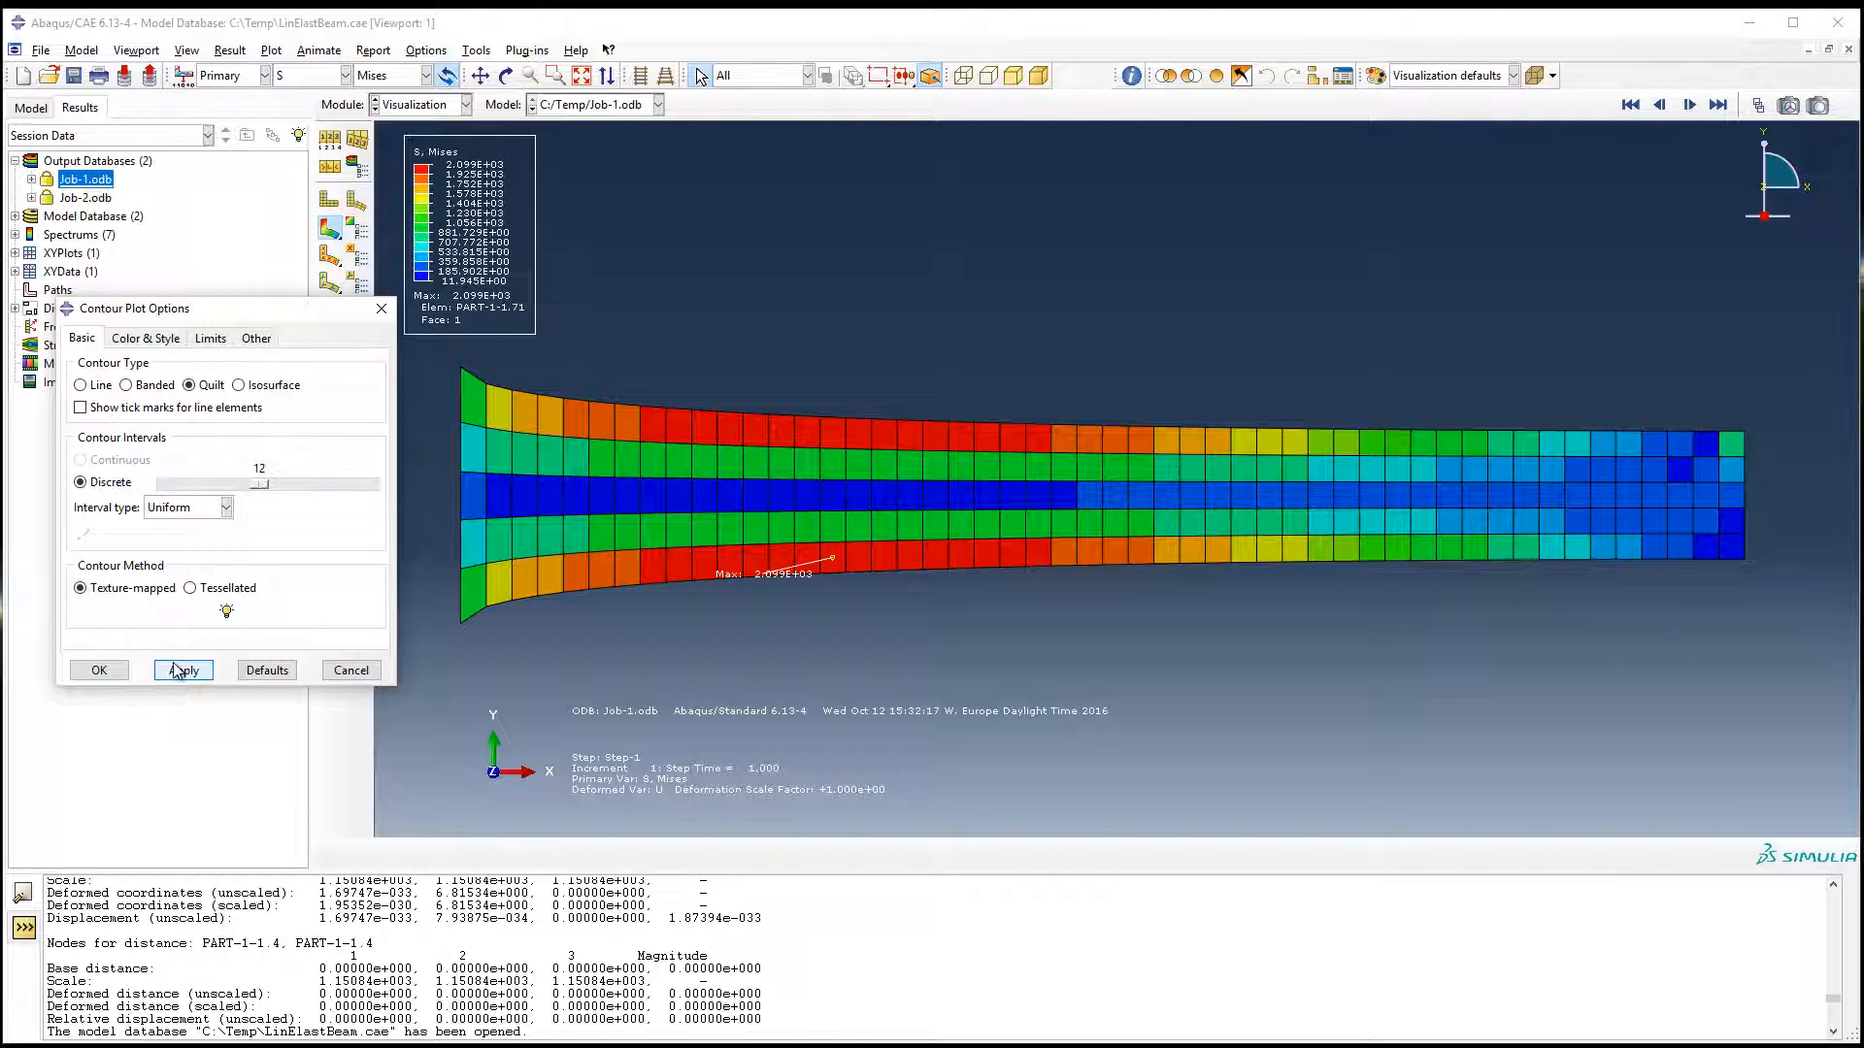
Step: Display the Mises stress as Isosurface contours and examine the lines around the lower corner of the beam's wide end
left_click(268, 385)
left_click(202, 669)
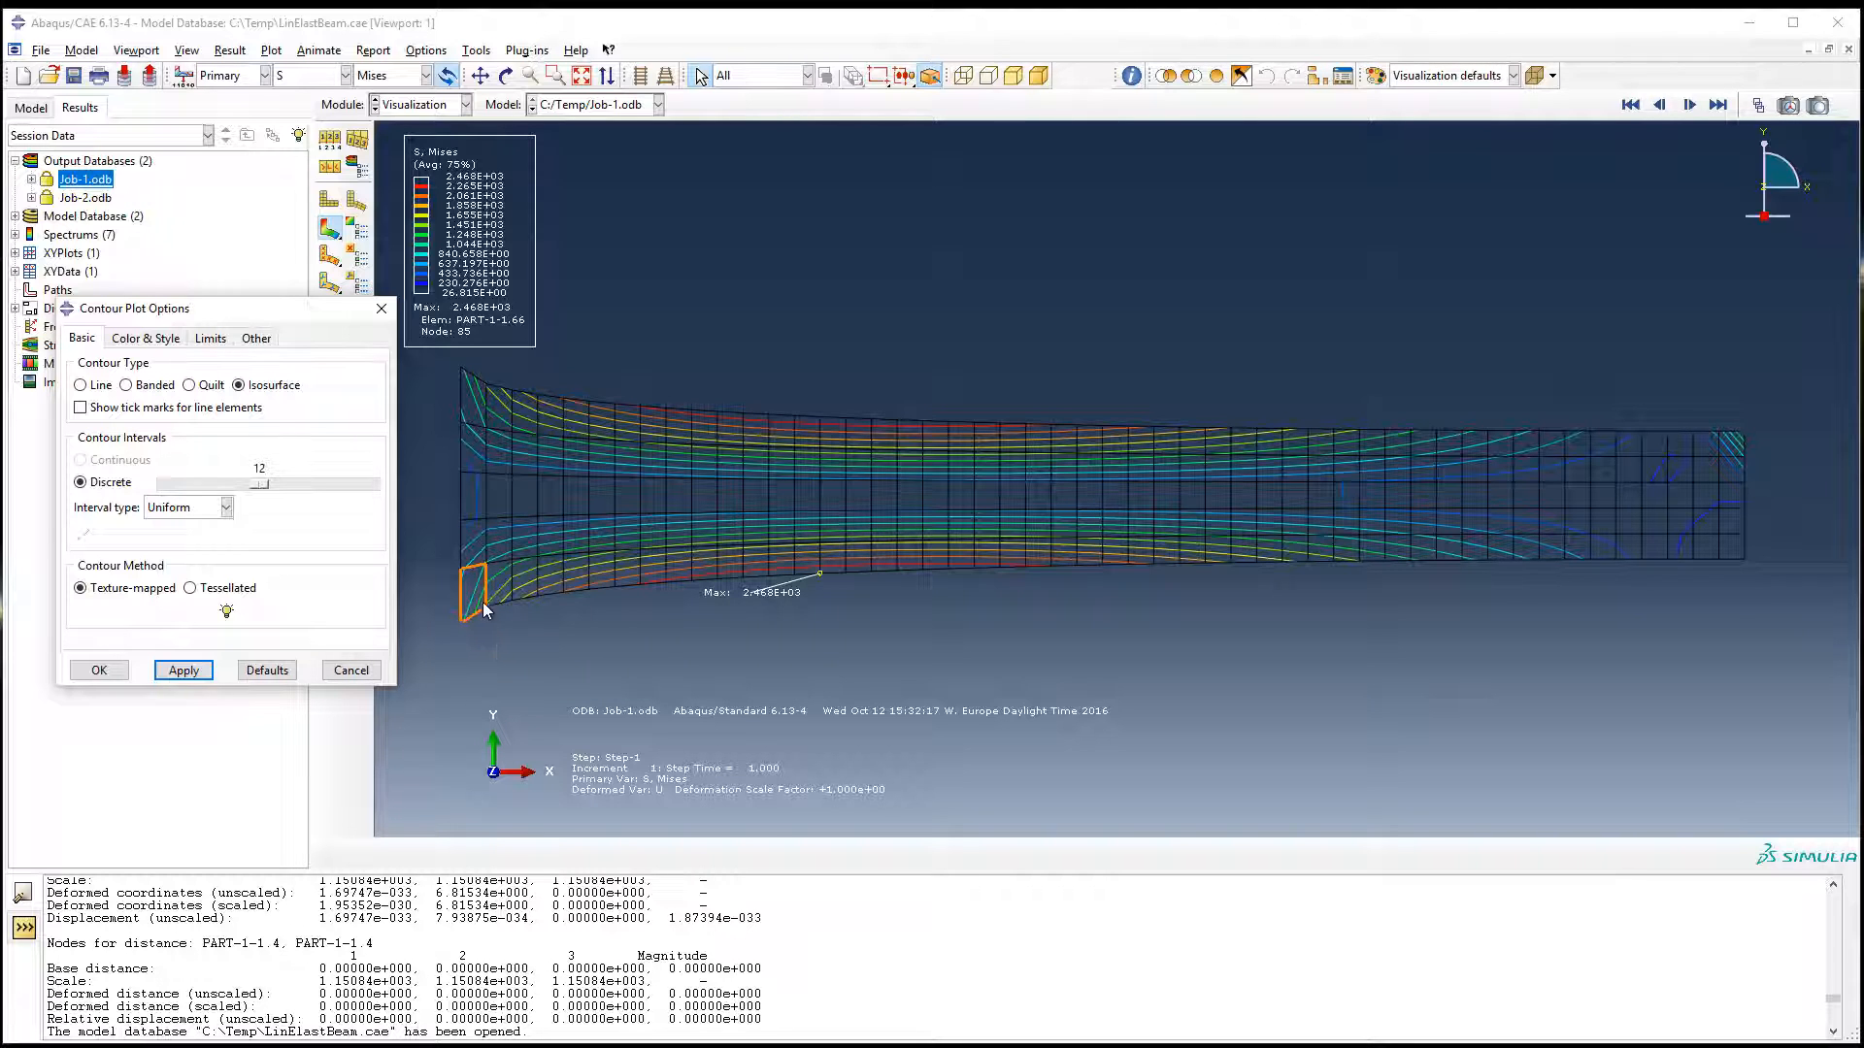
scroll(458, 559, "up", 5)
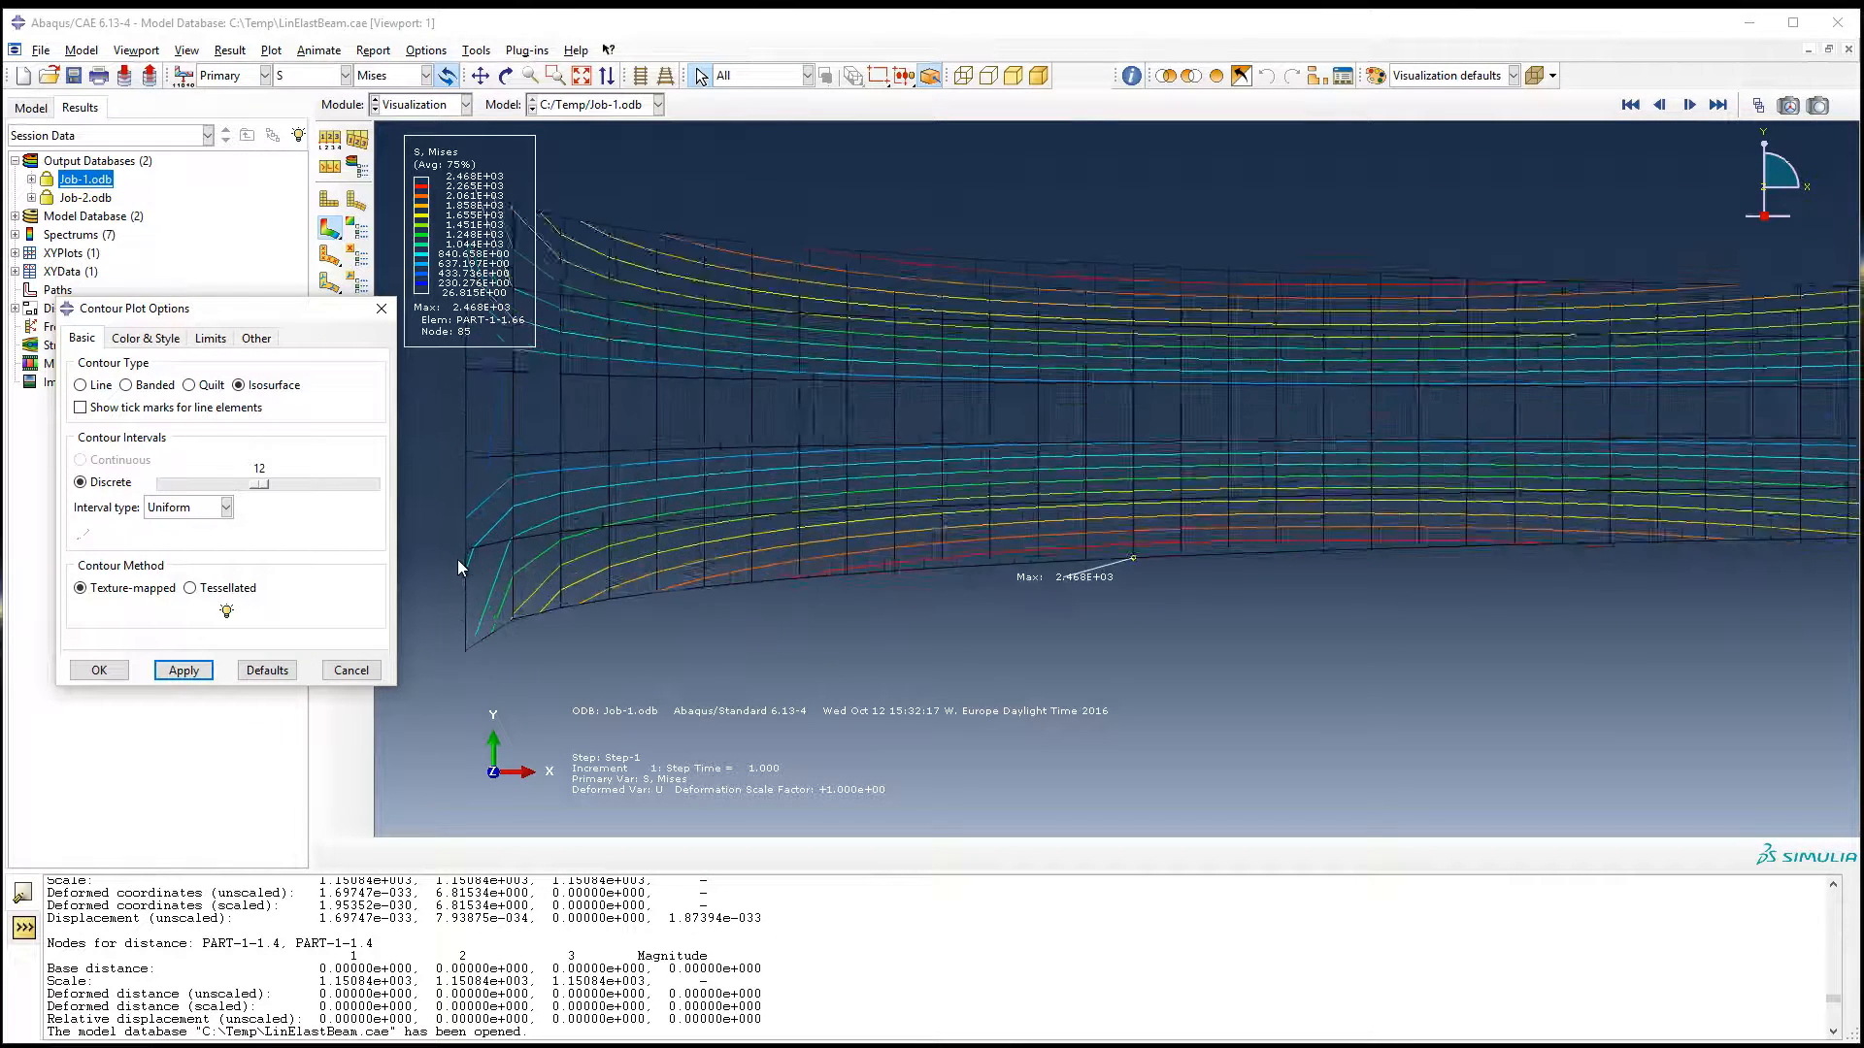
scroll(458, 561, "up", 5)
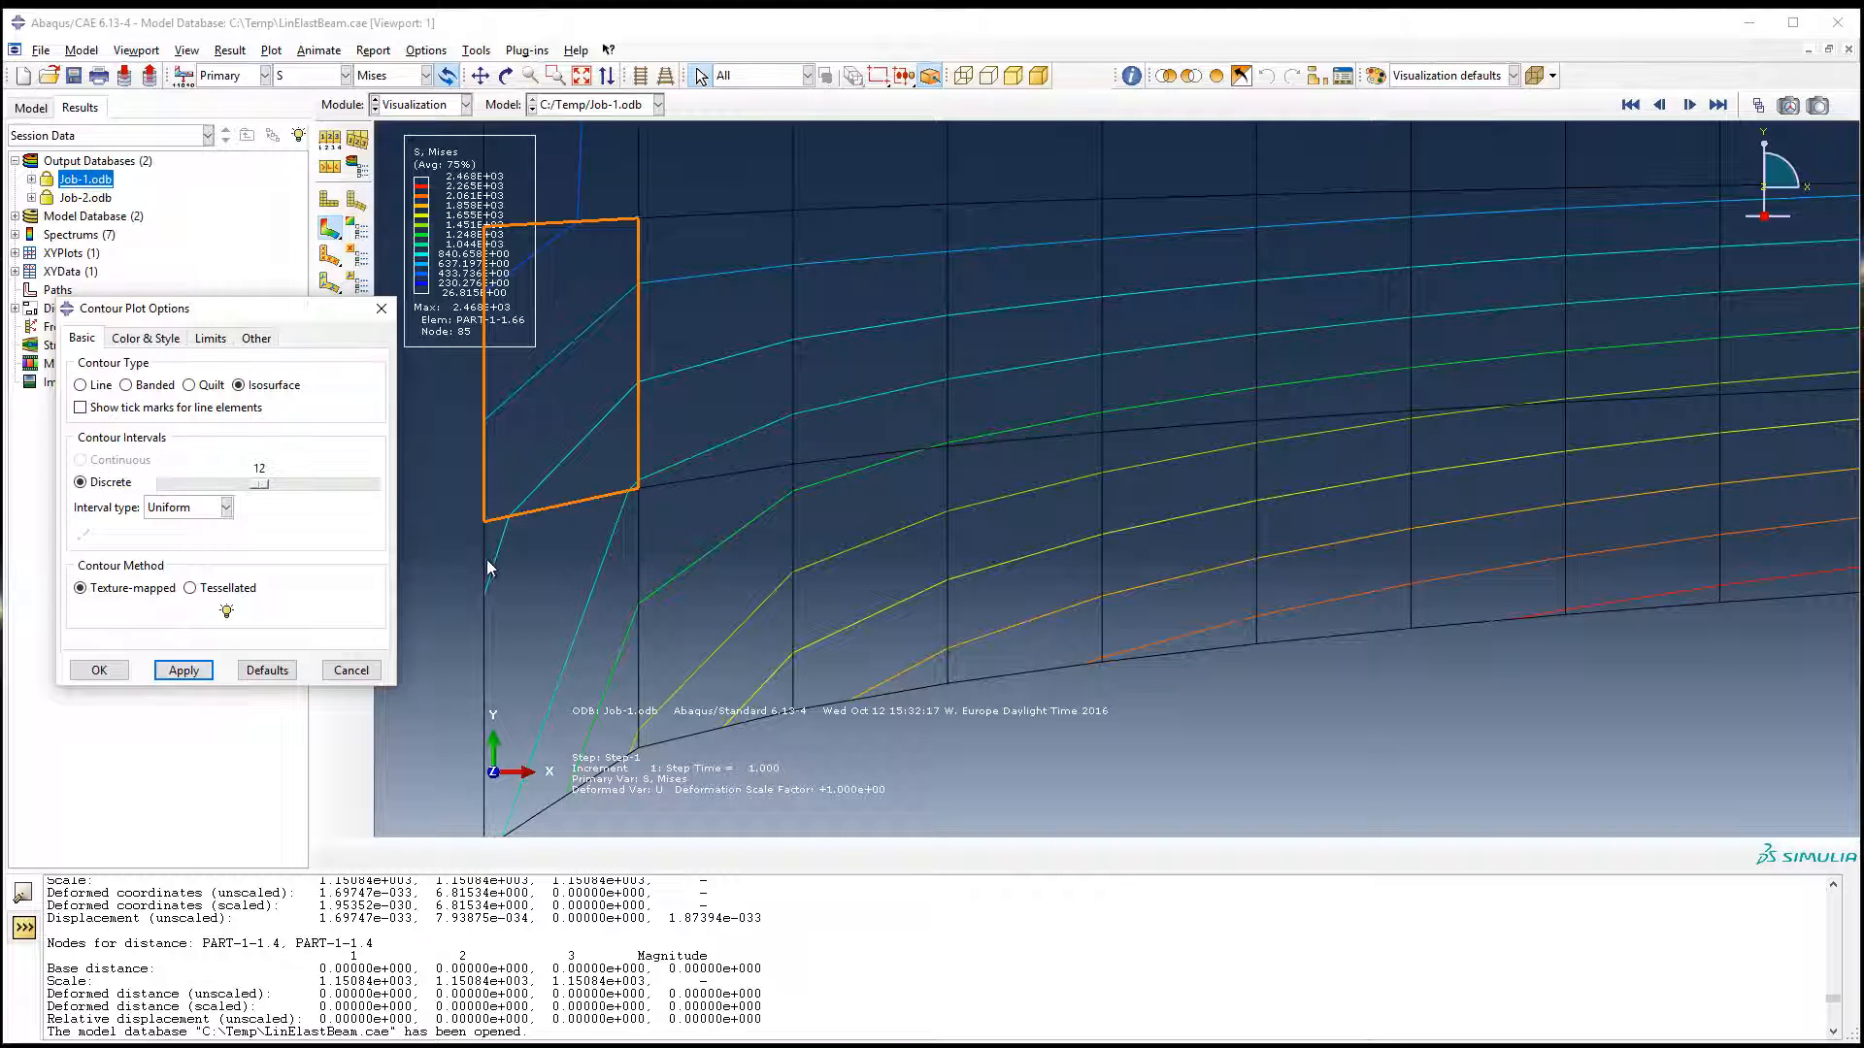
left_click(440, 592)
scroll(440, 592, "down", 3)
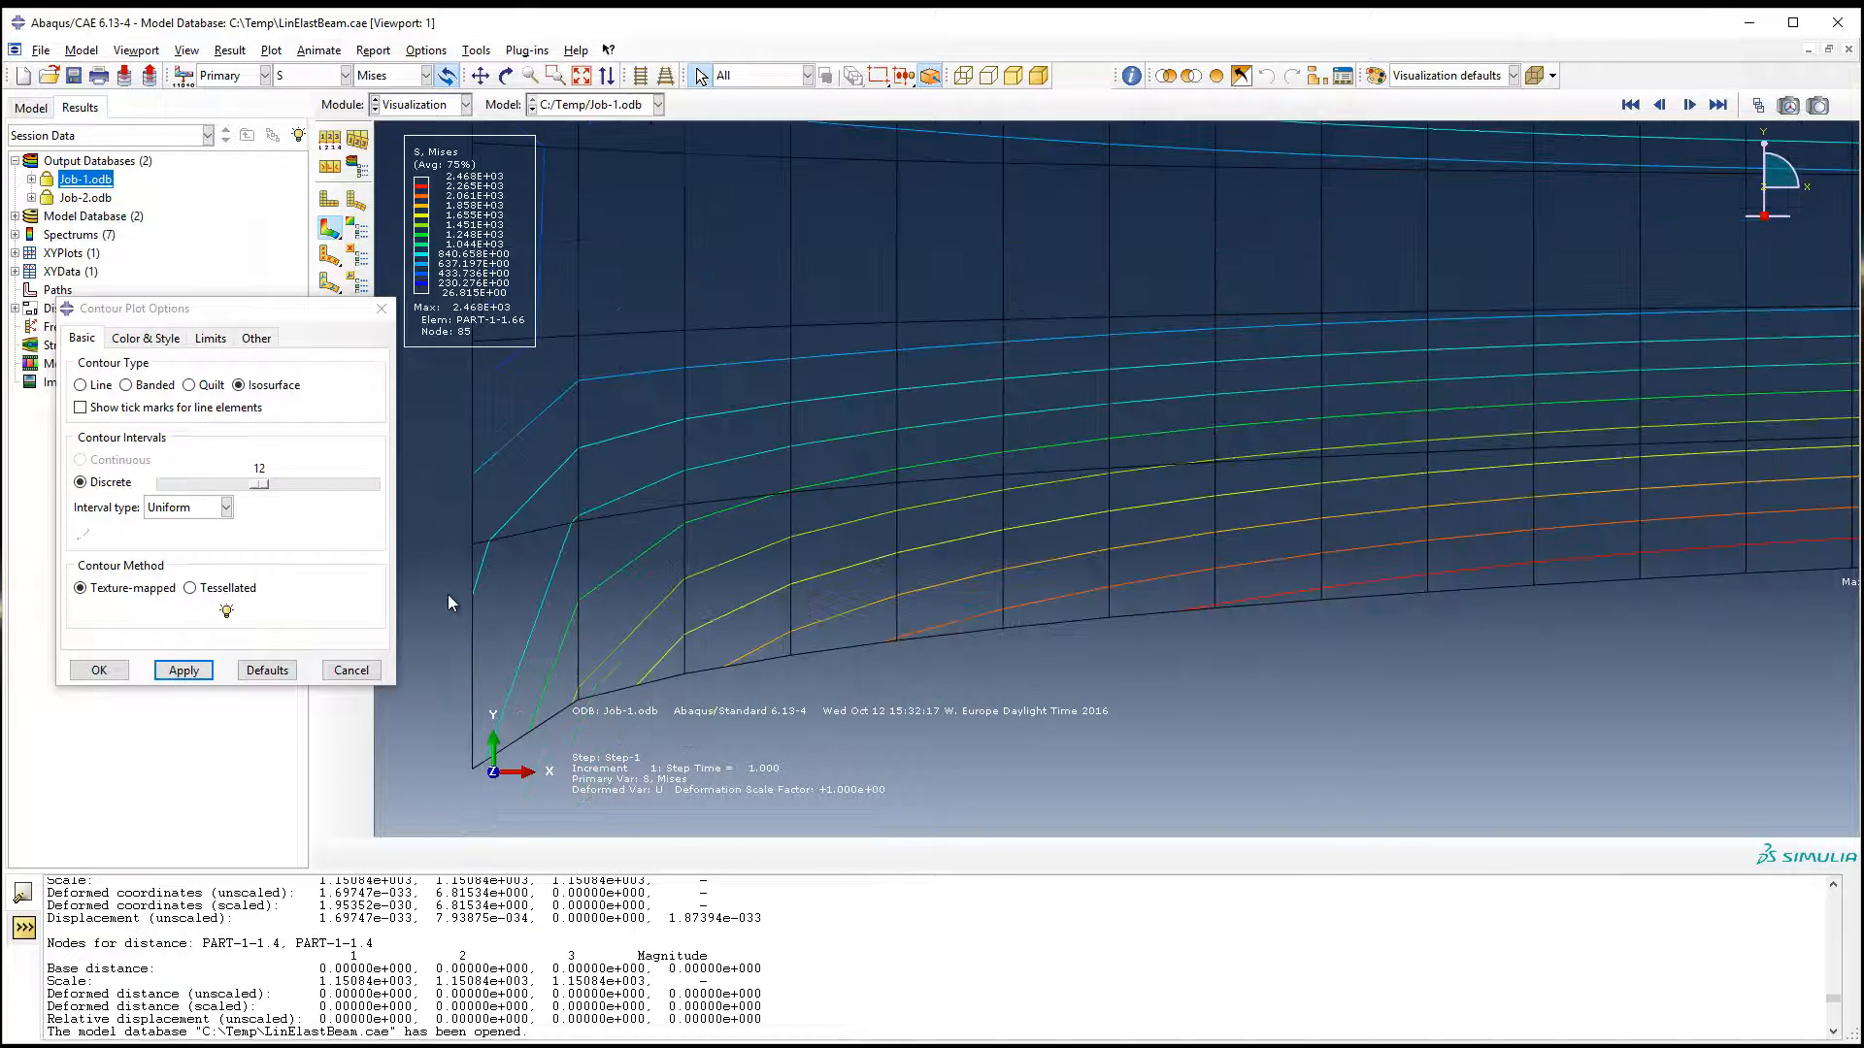
scroll(447, 594, "down", 1)
scroll(418, 666, "down", 2)
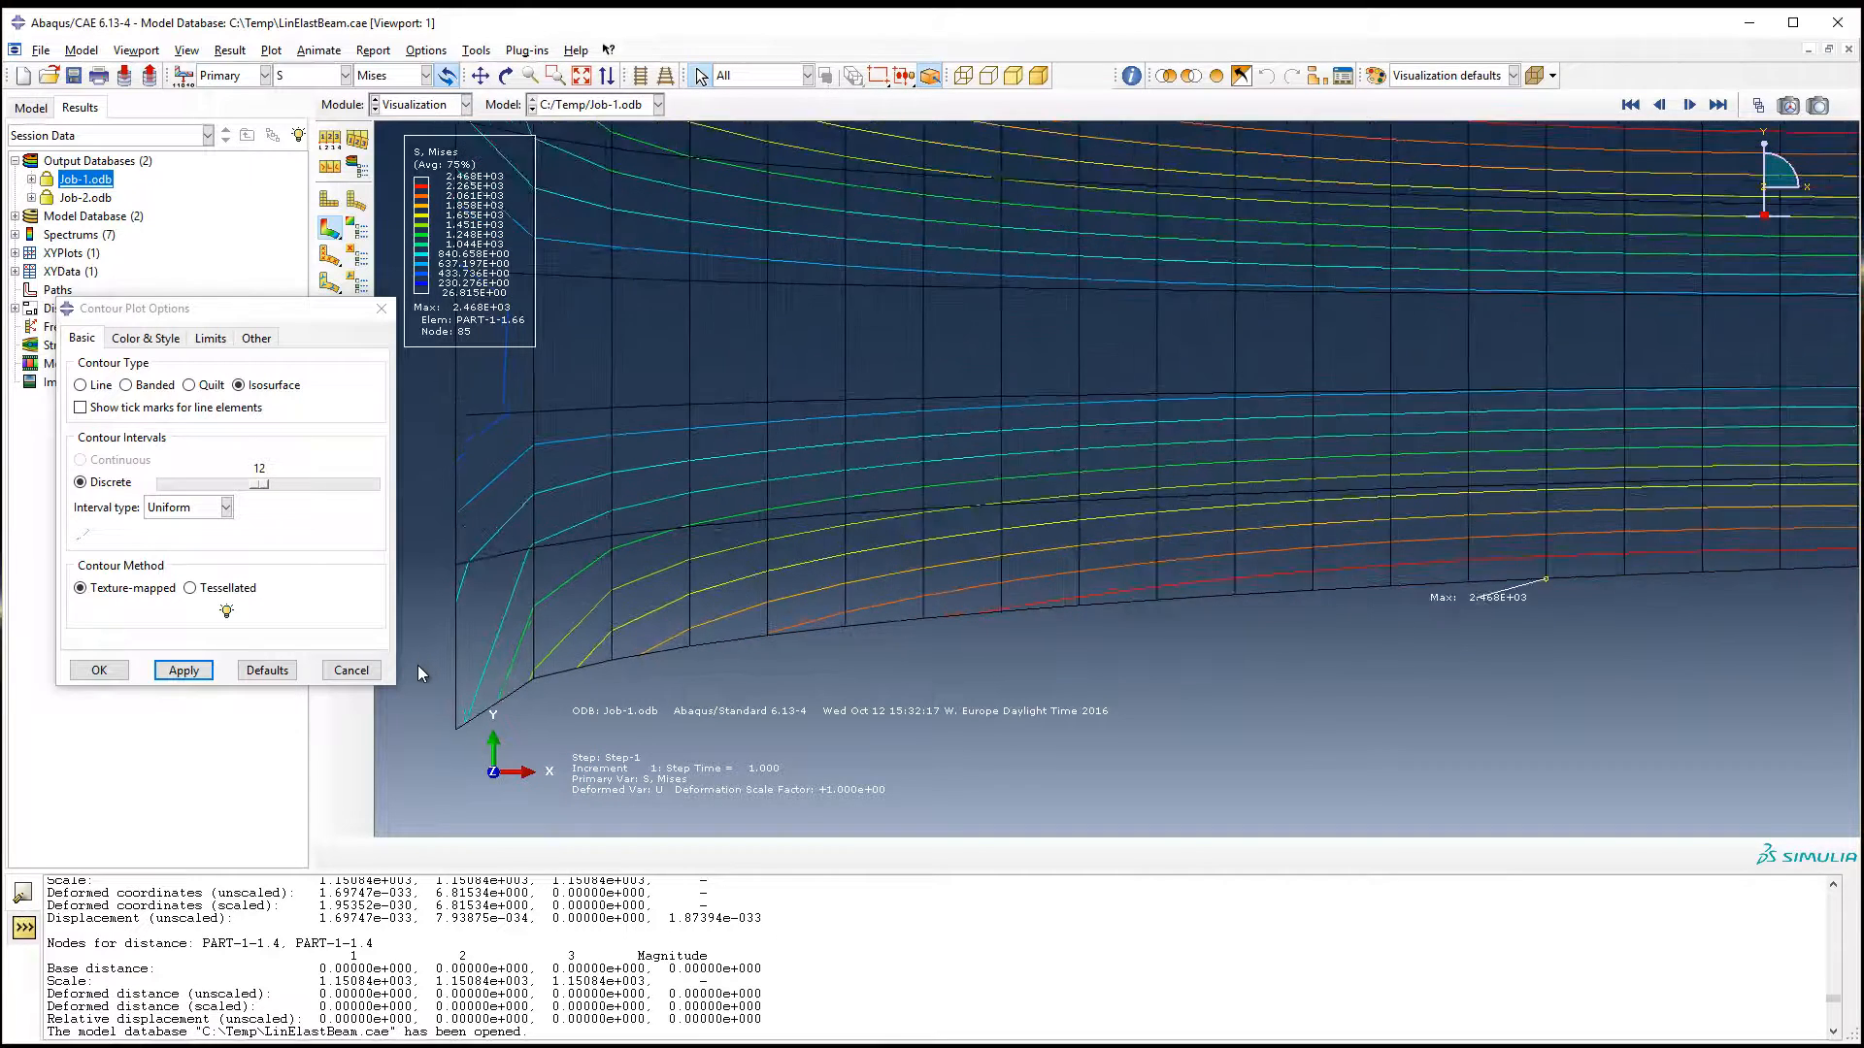
scroll(417, 666, "up", 1)
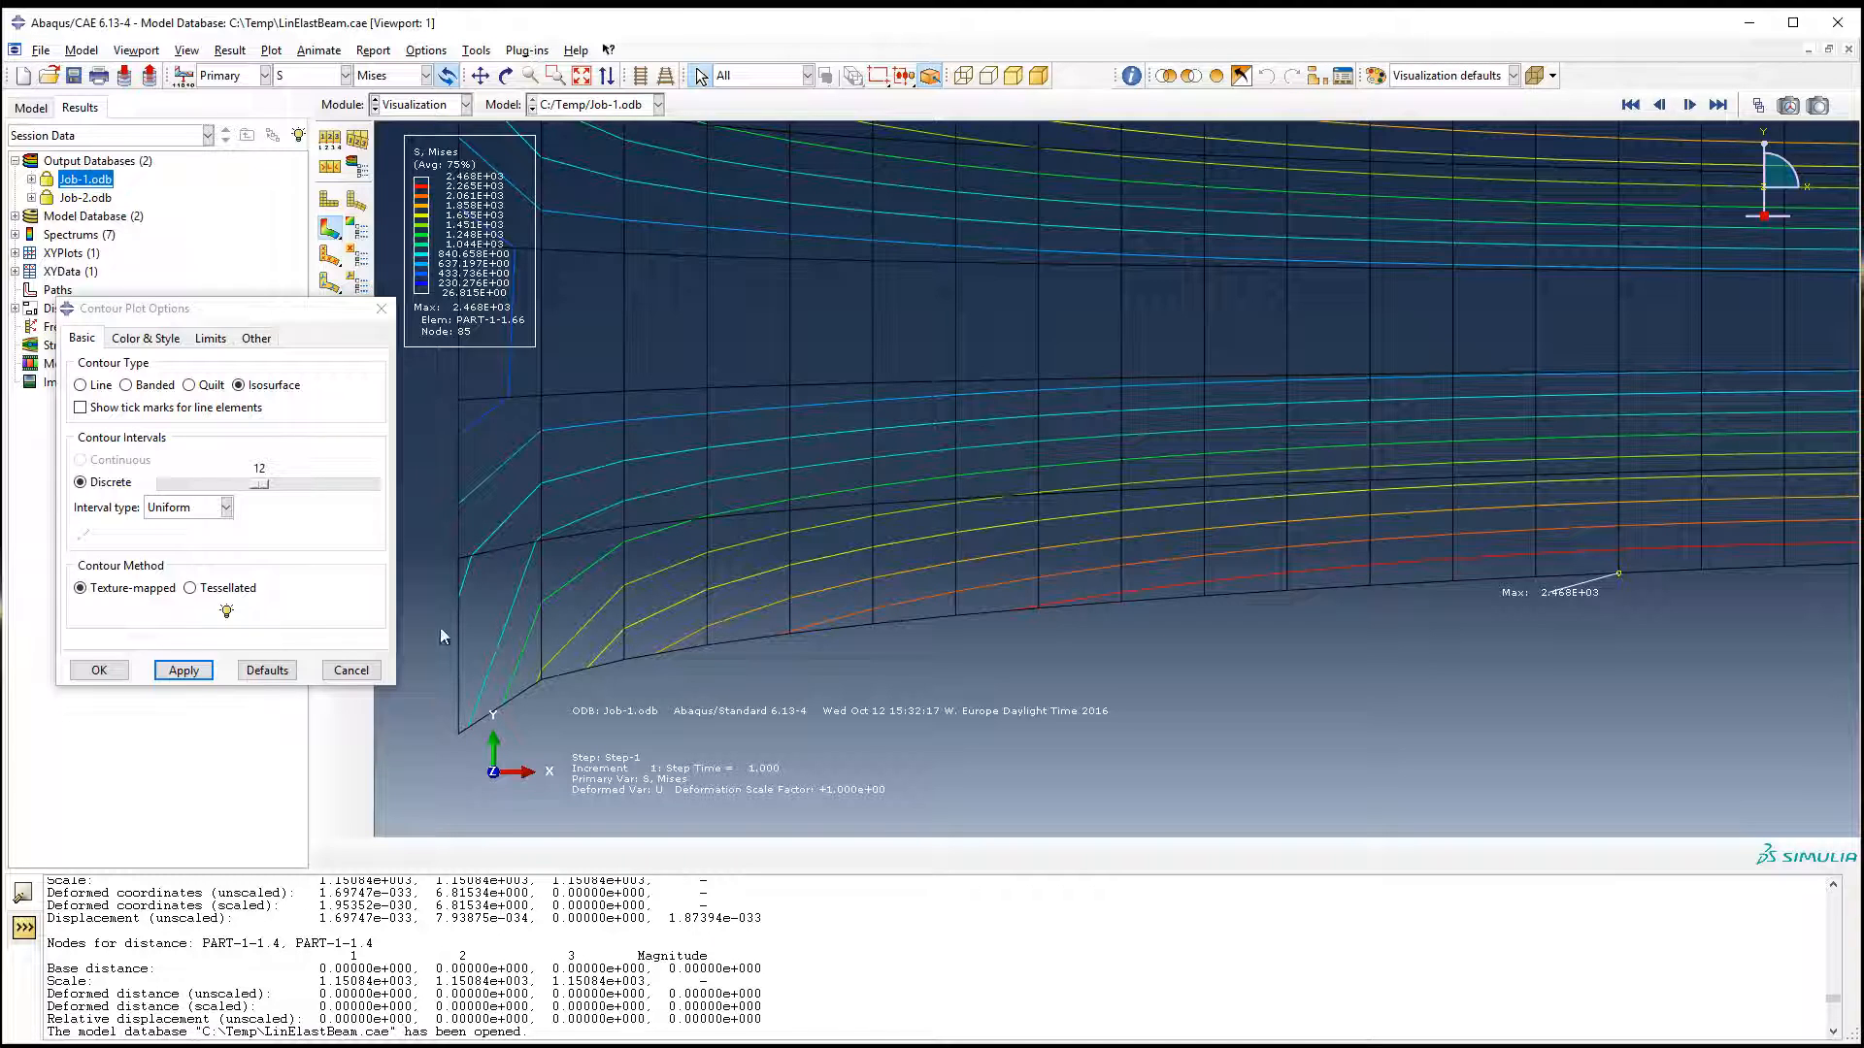
Step: Compare the wide-end corner in Quilt contours with the Isosurface contours, ending on Isosurface
left_click(240, 387)
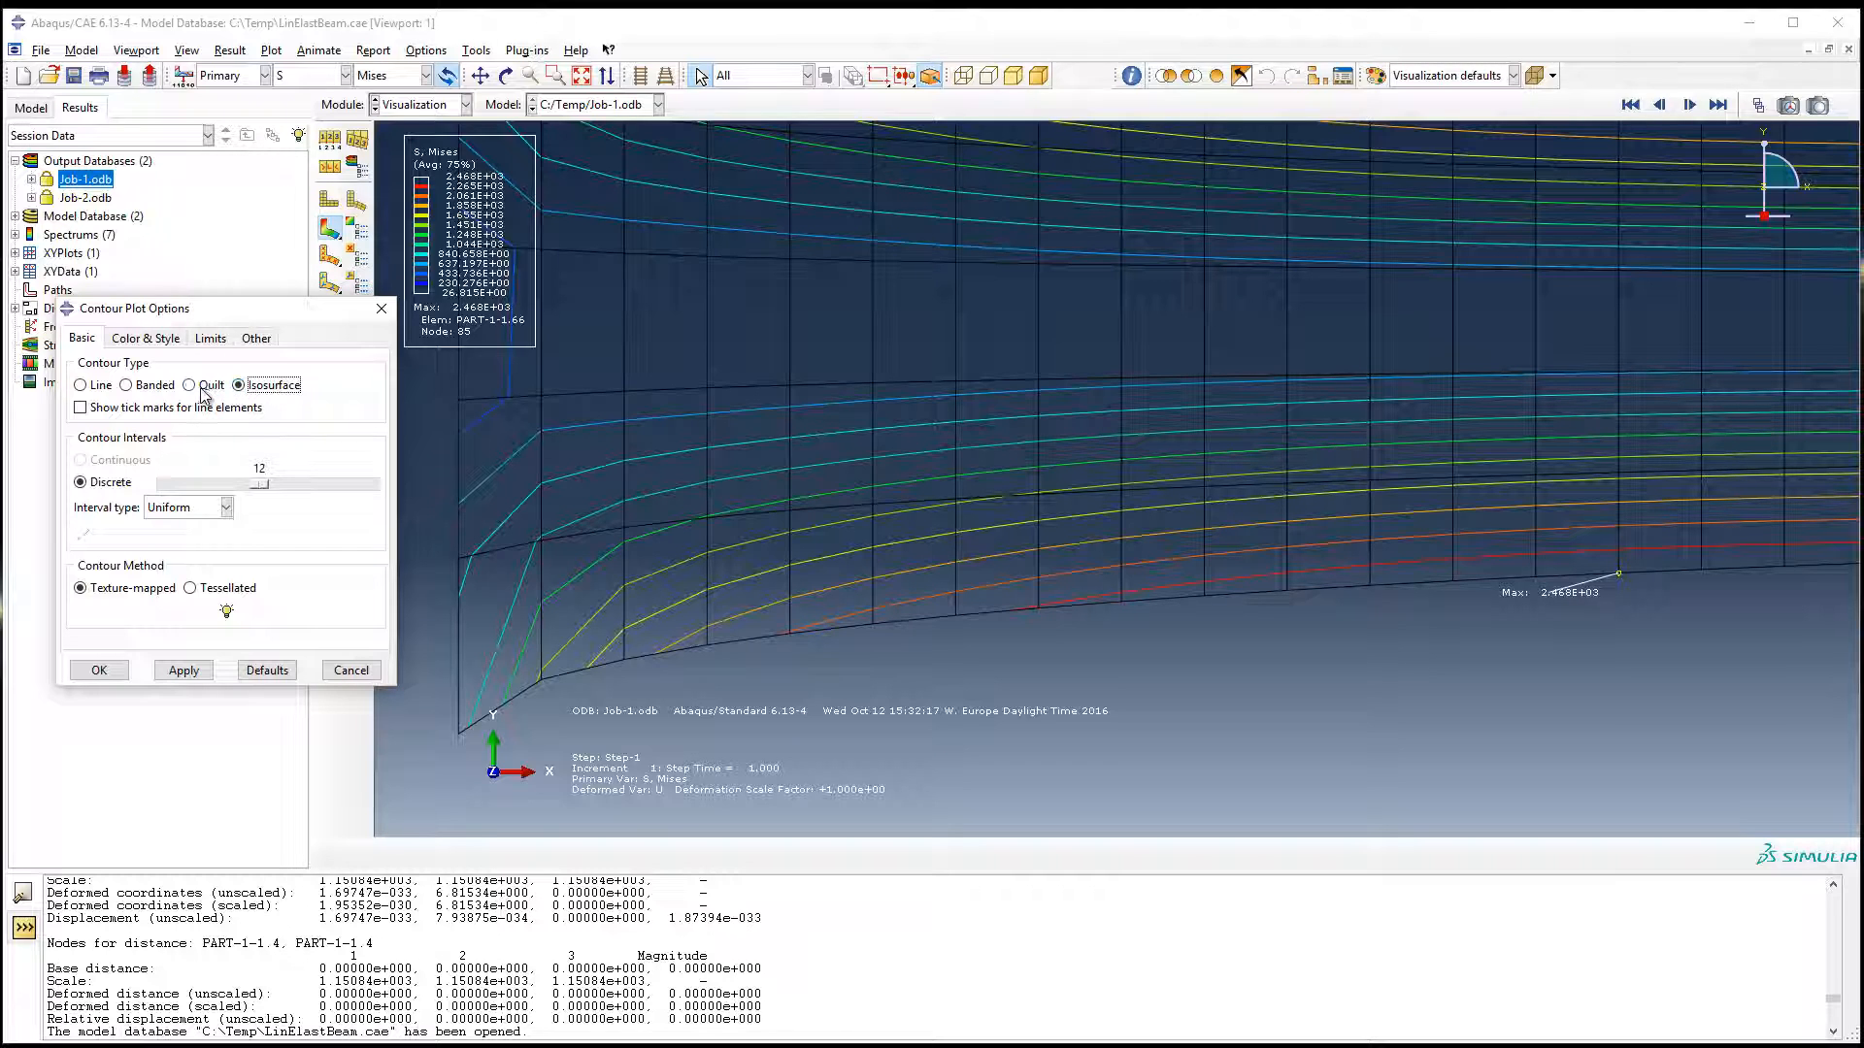
left_click(202, 386)
left_click(186, 681)
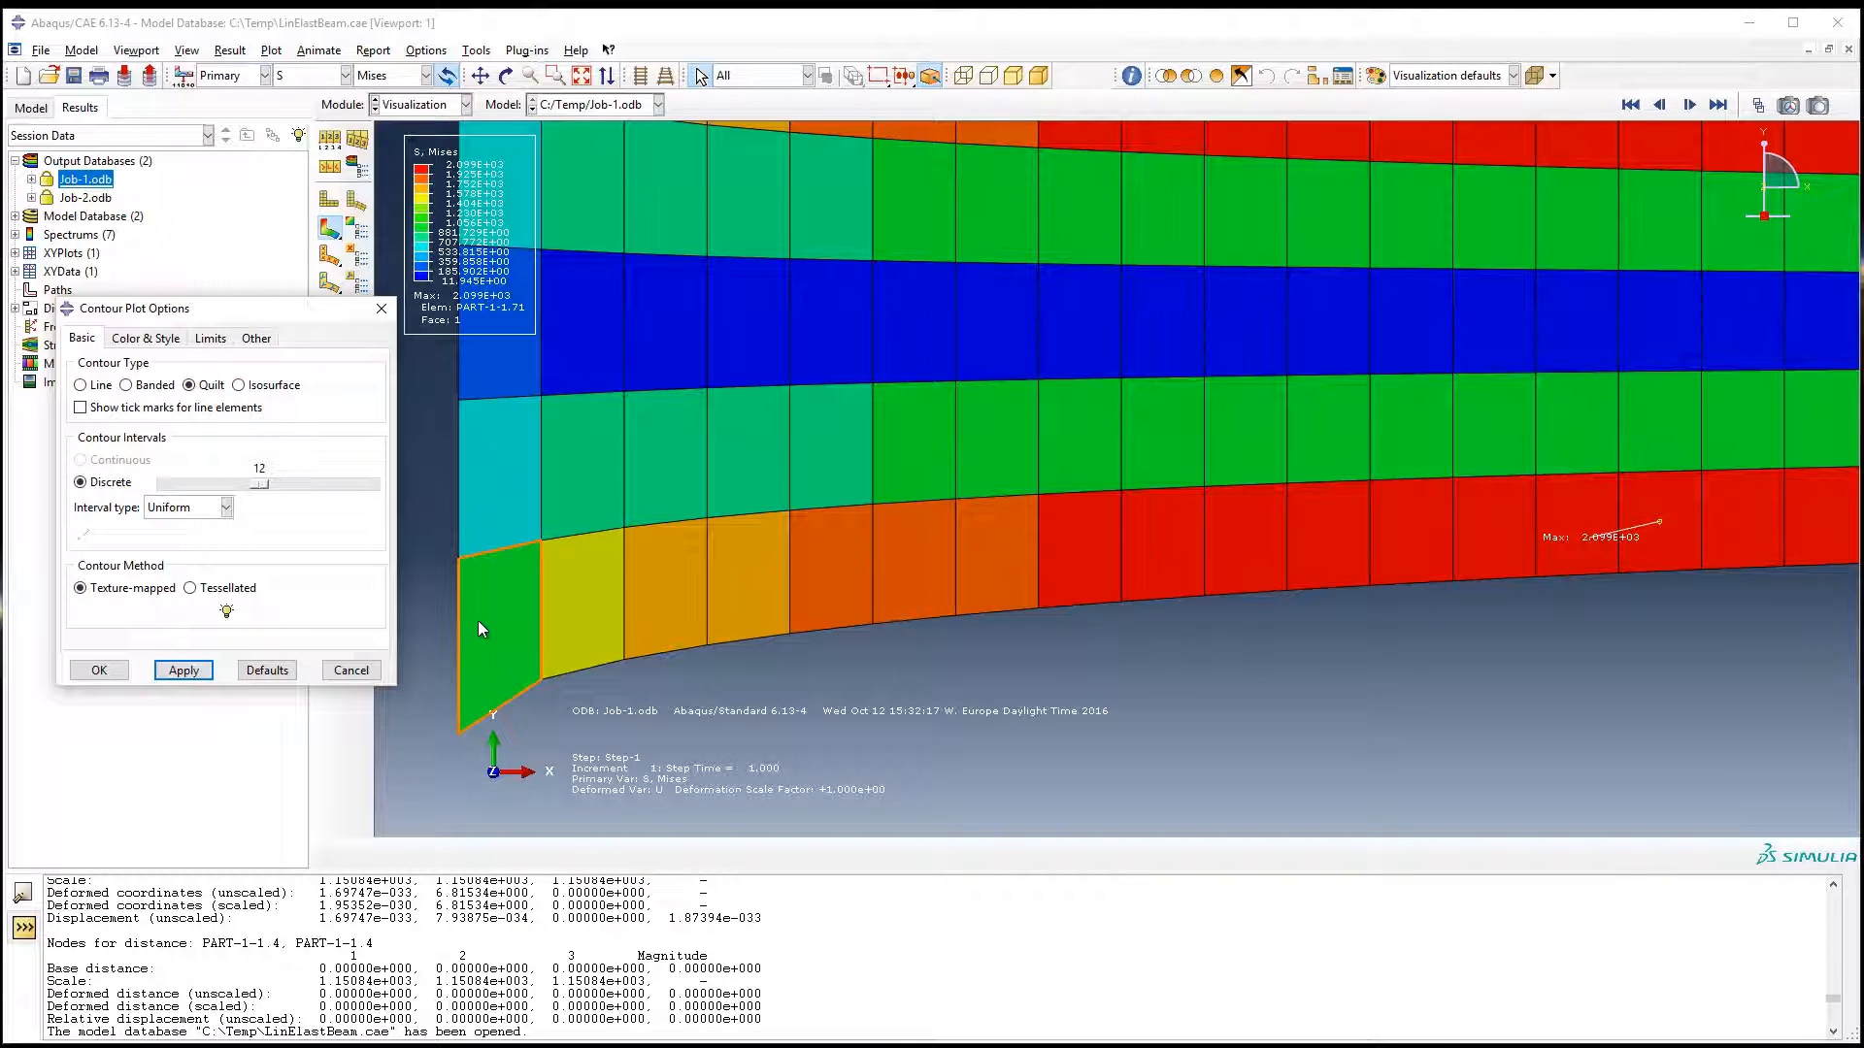
left_click(259, 386)
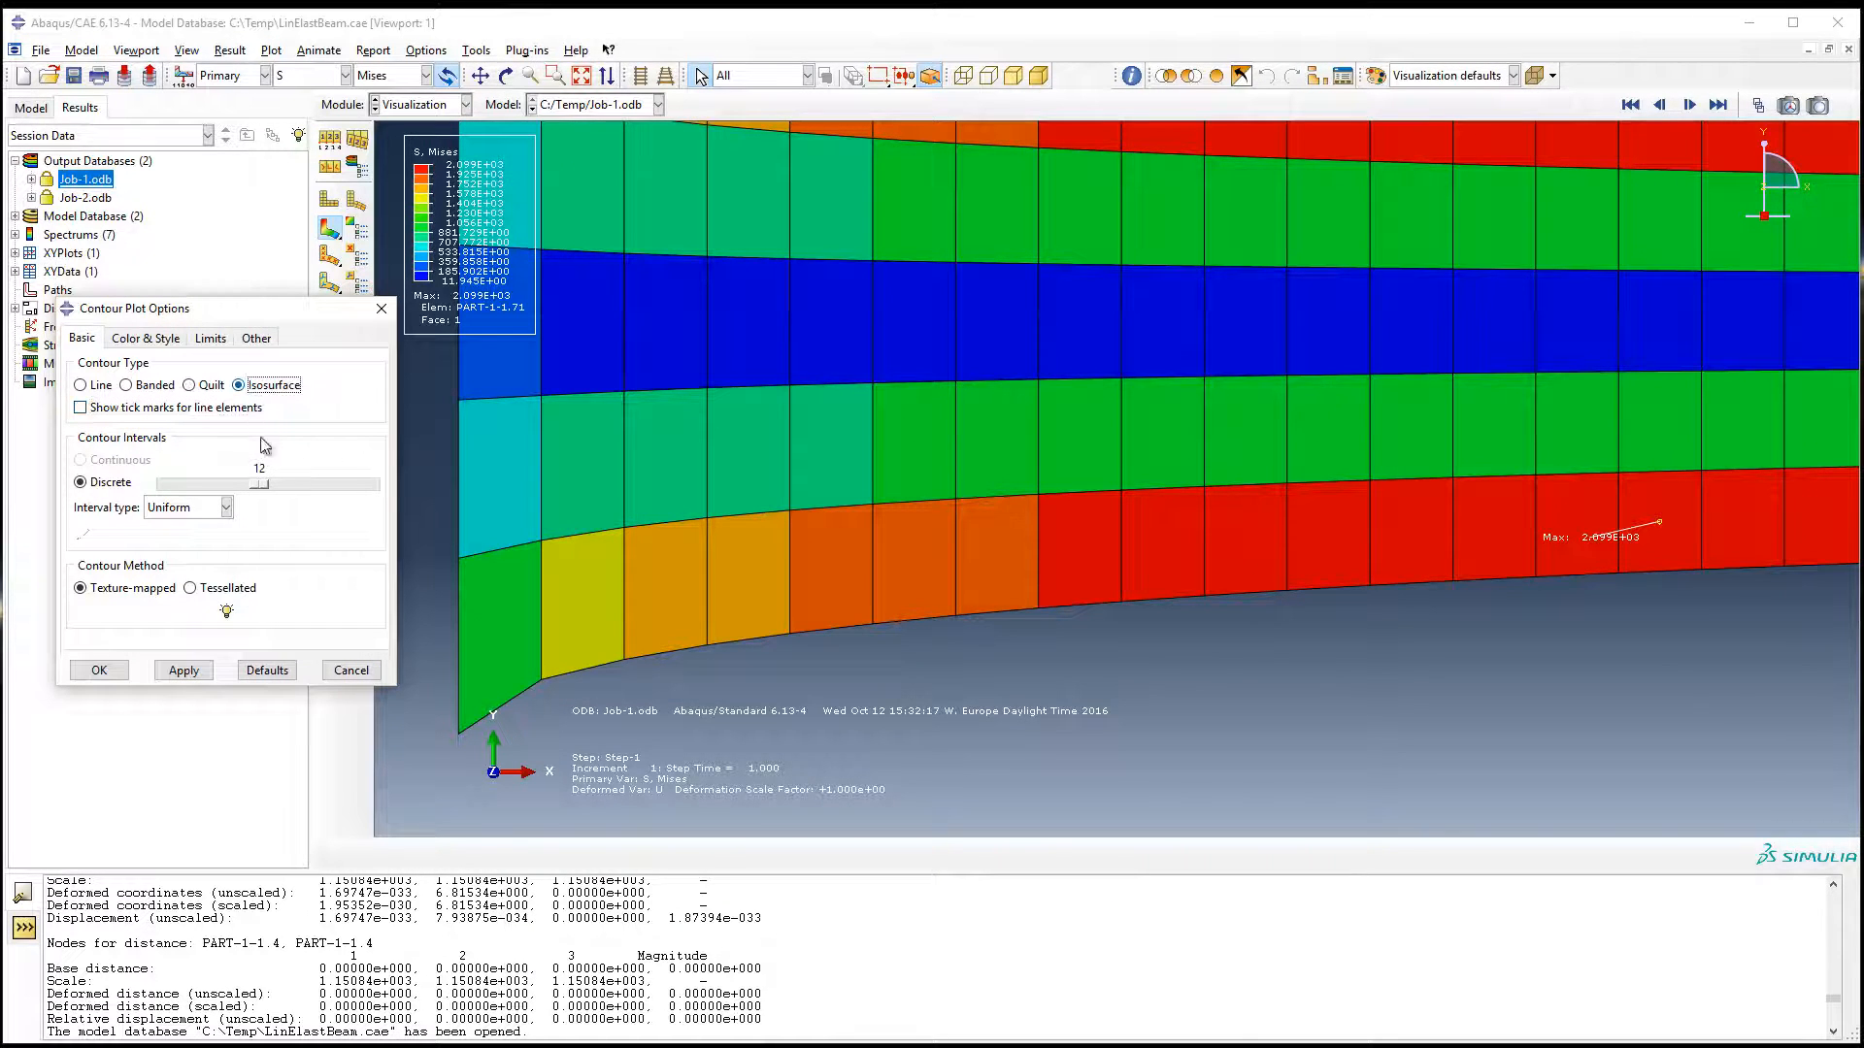
left_click(184, 670)
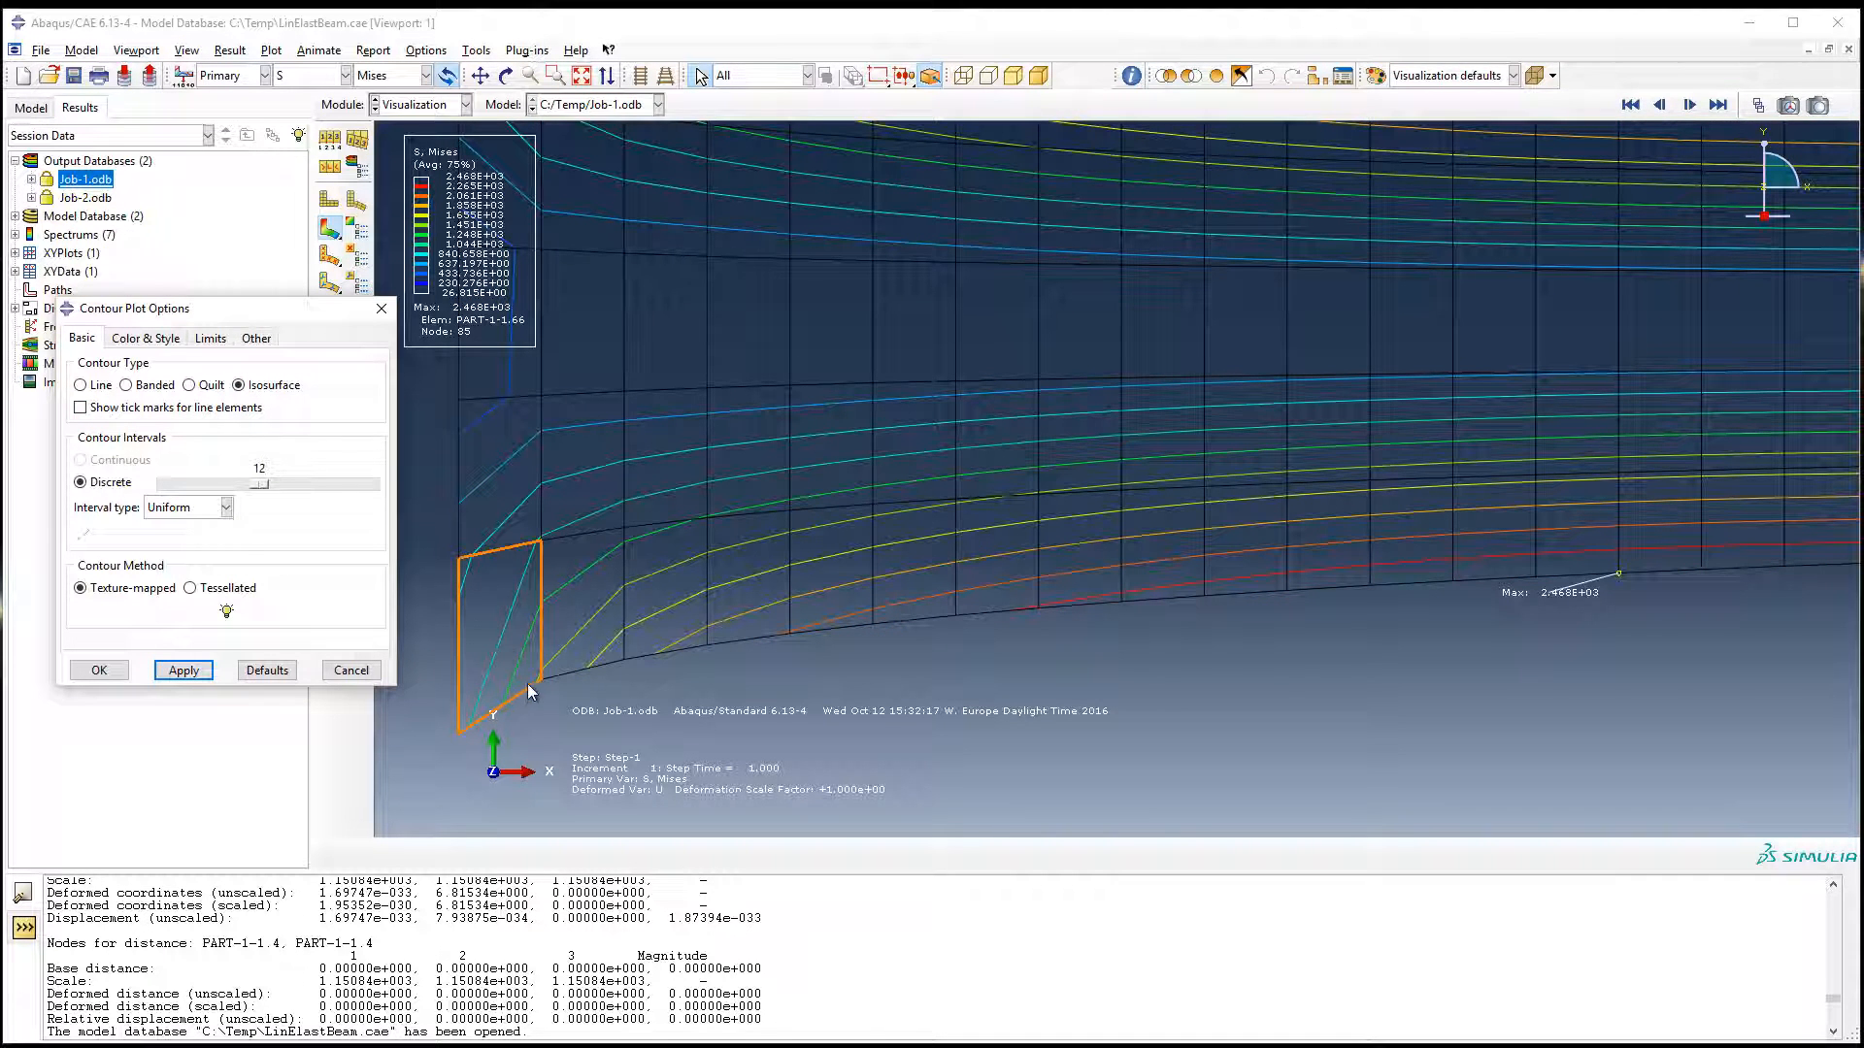
Step: Set the contour type to Banded and close the contour plot options
left_click(128, 386)
left_click(184, 670)
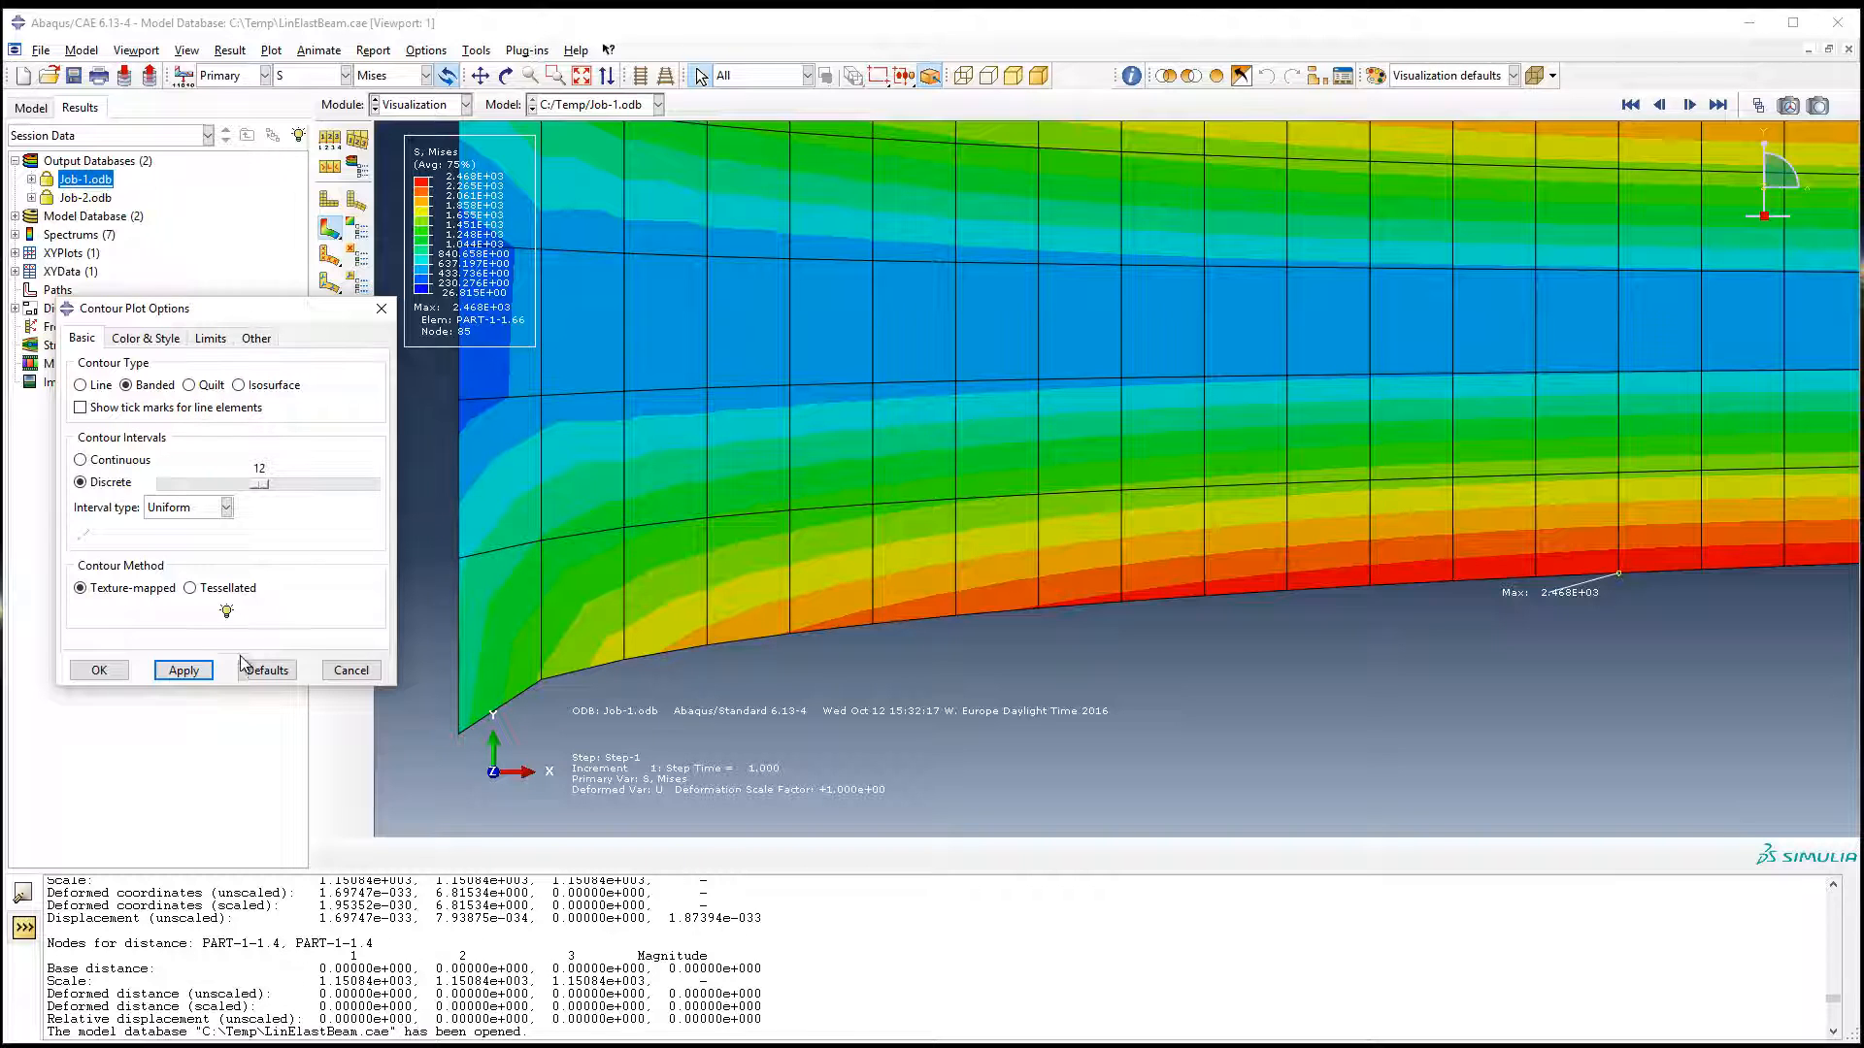
left_click(101, 669)
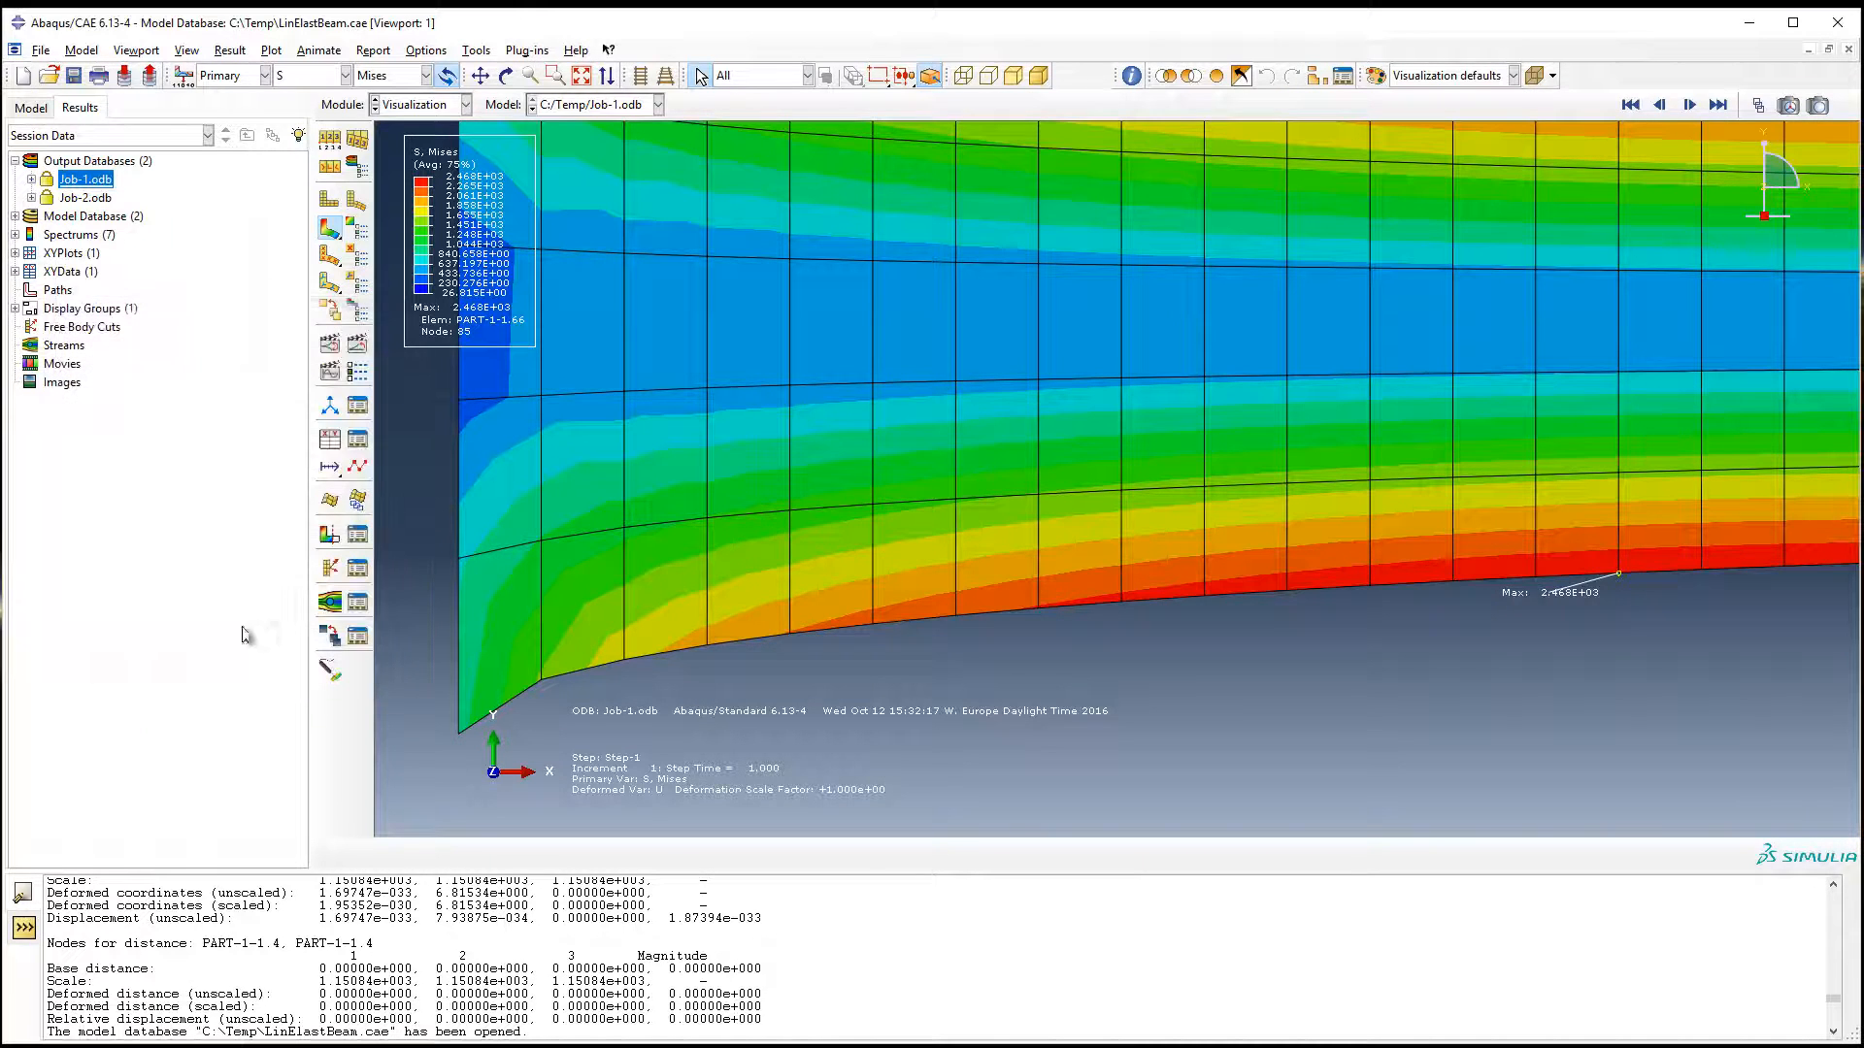
Step: Turn off averaging of element output at nodes in the result options to show the unaveraged Mises stress
left_click(333, 167)
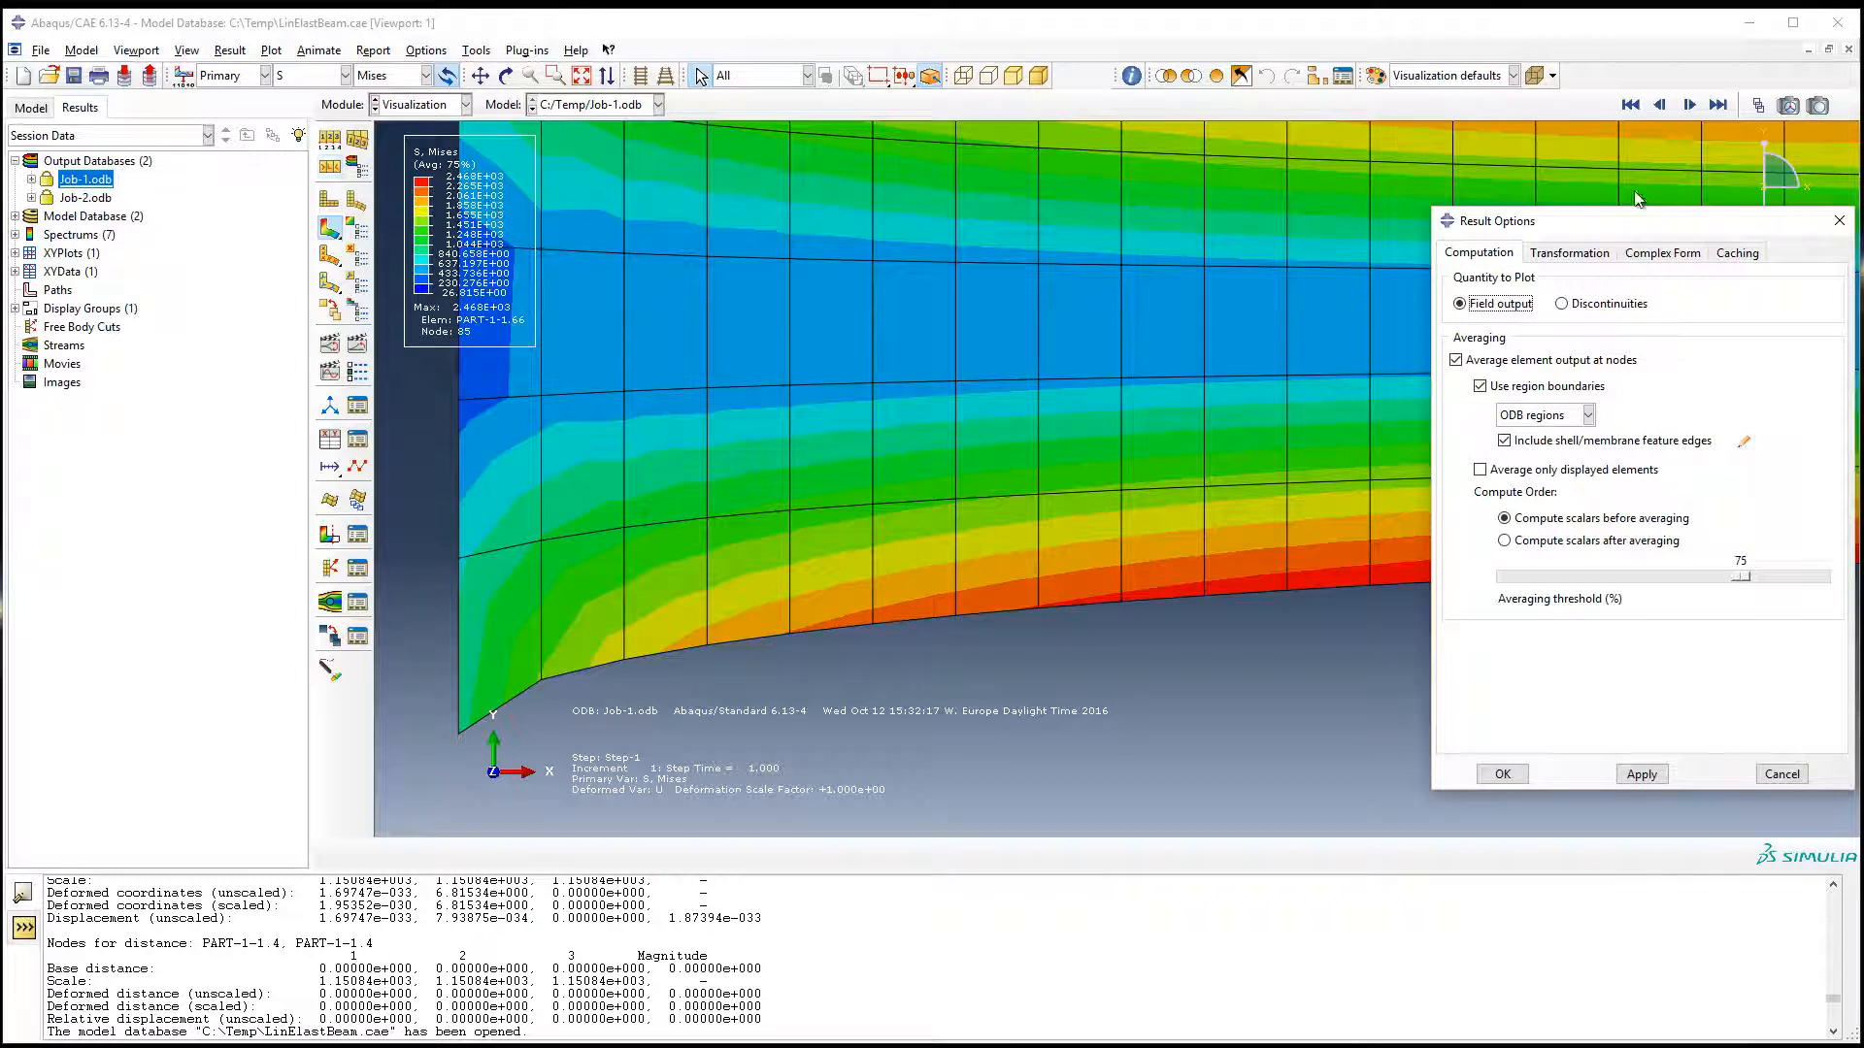
left_click_drag(1592, 222, 1373, 192)
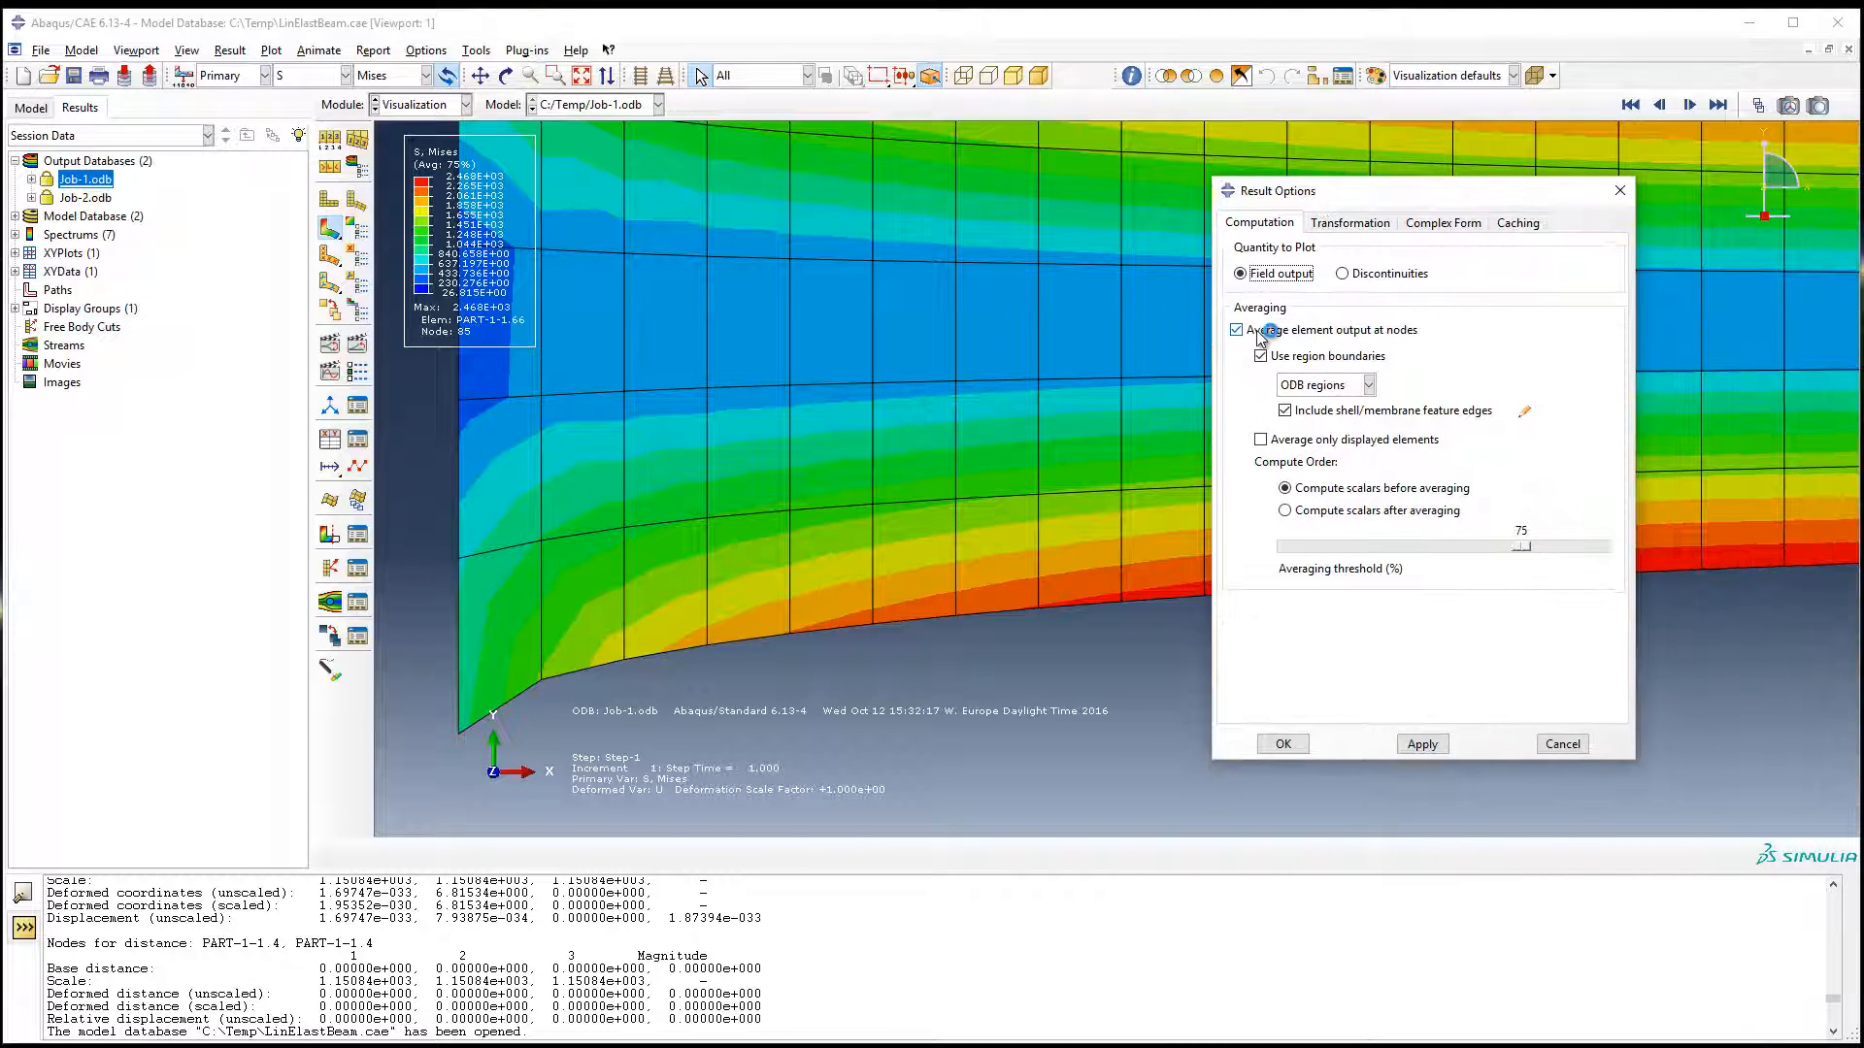
left_click(1349, 332)
left_click(1422, 744)
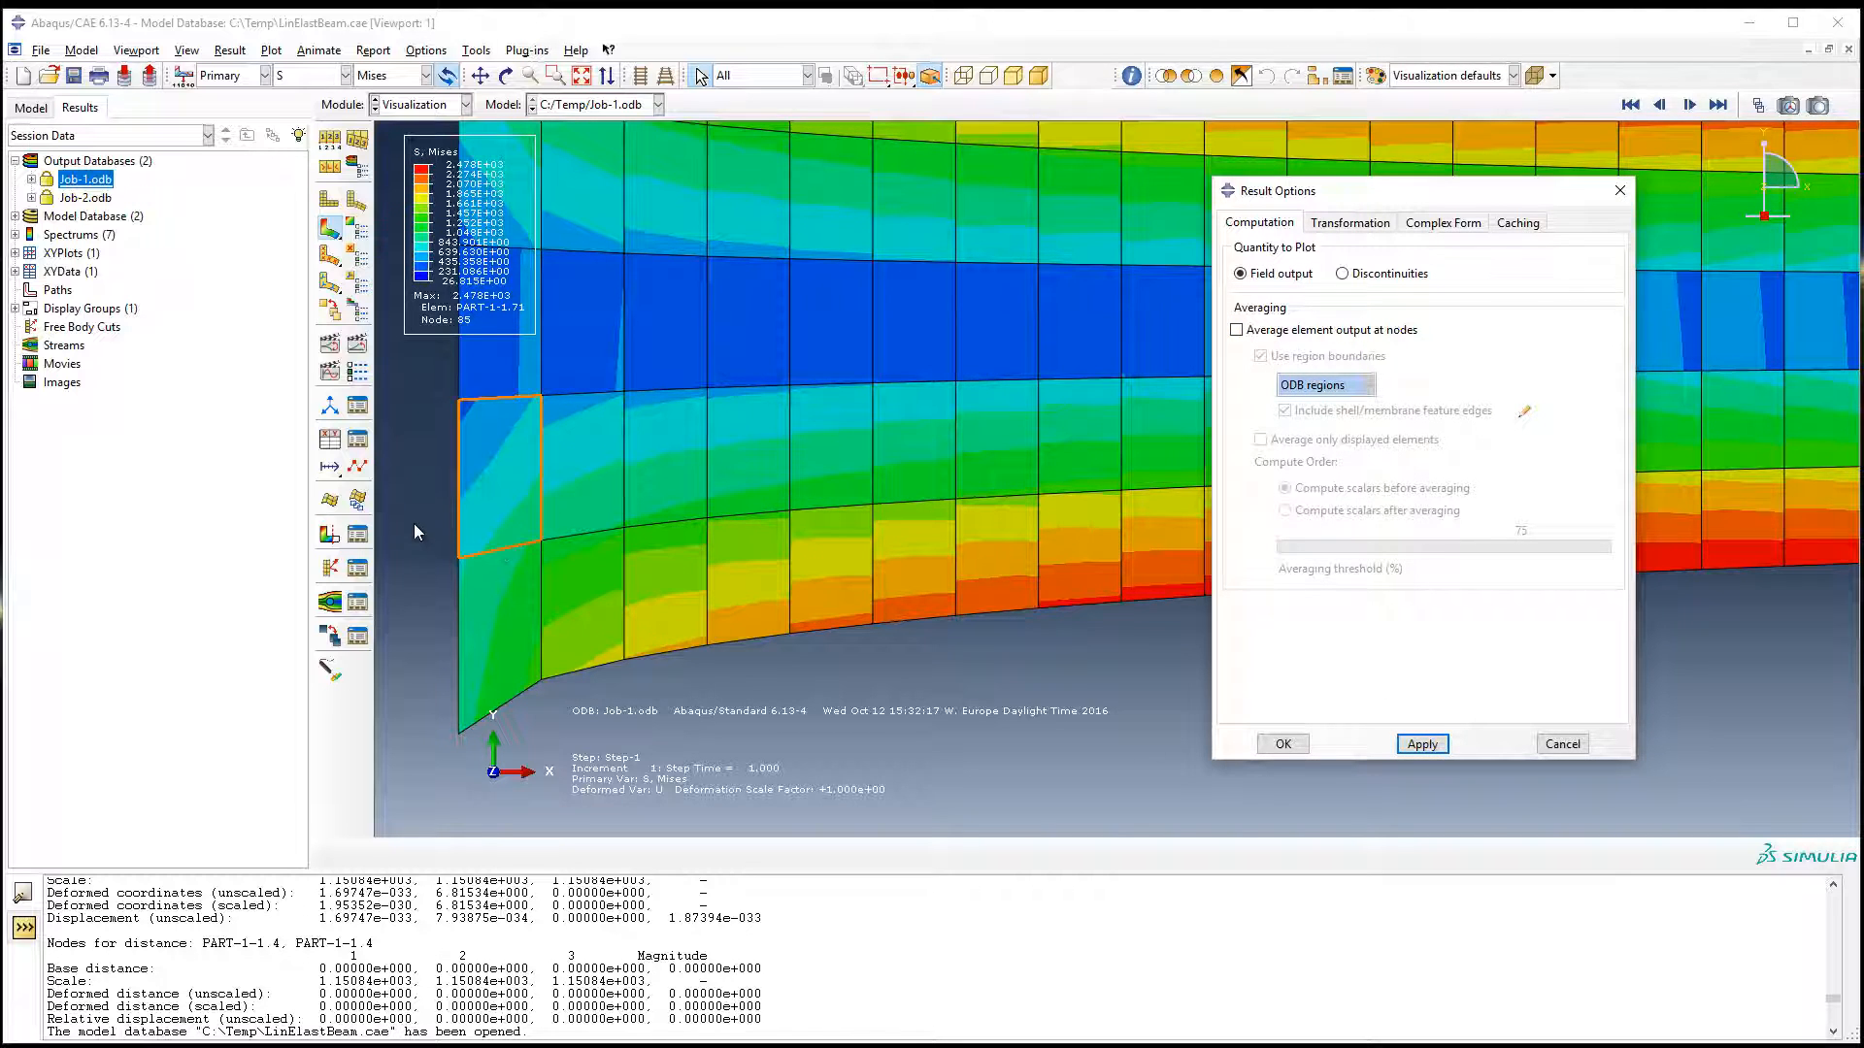
left_click_drag(1354, 199, 1409, 223)
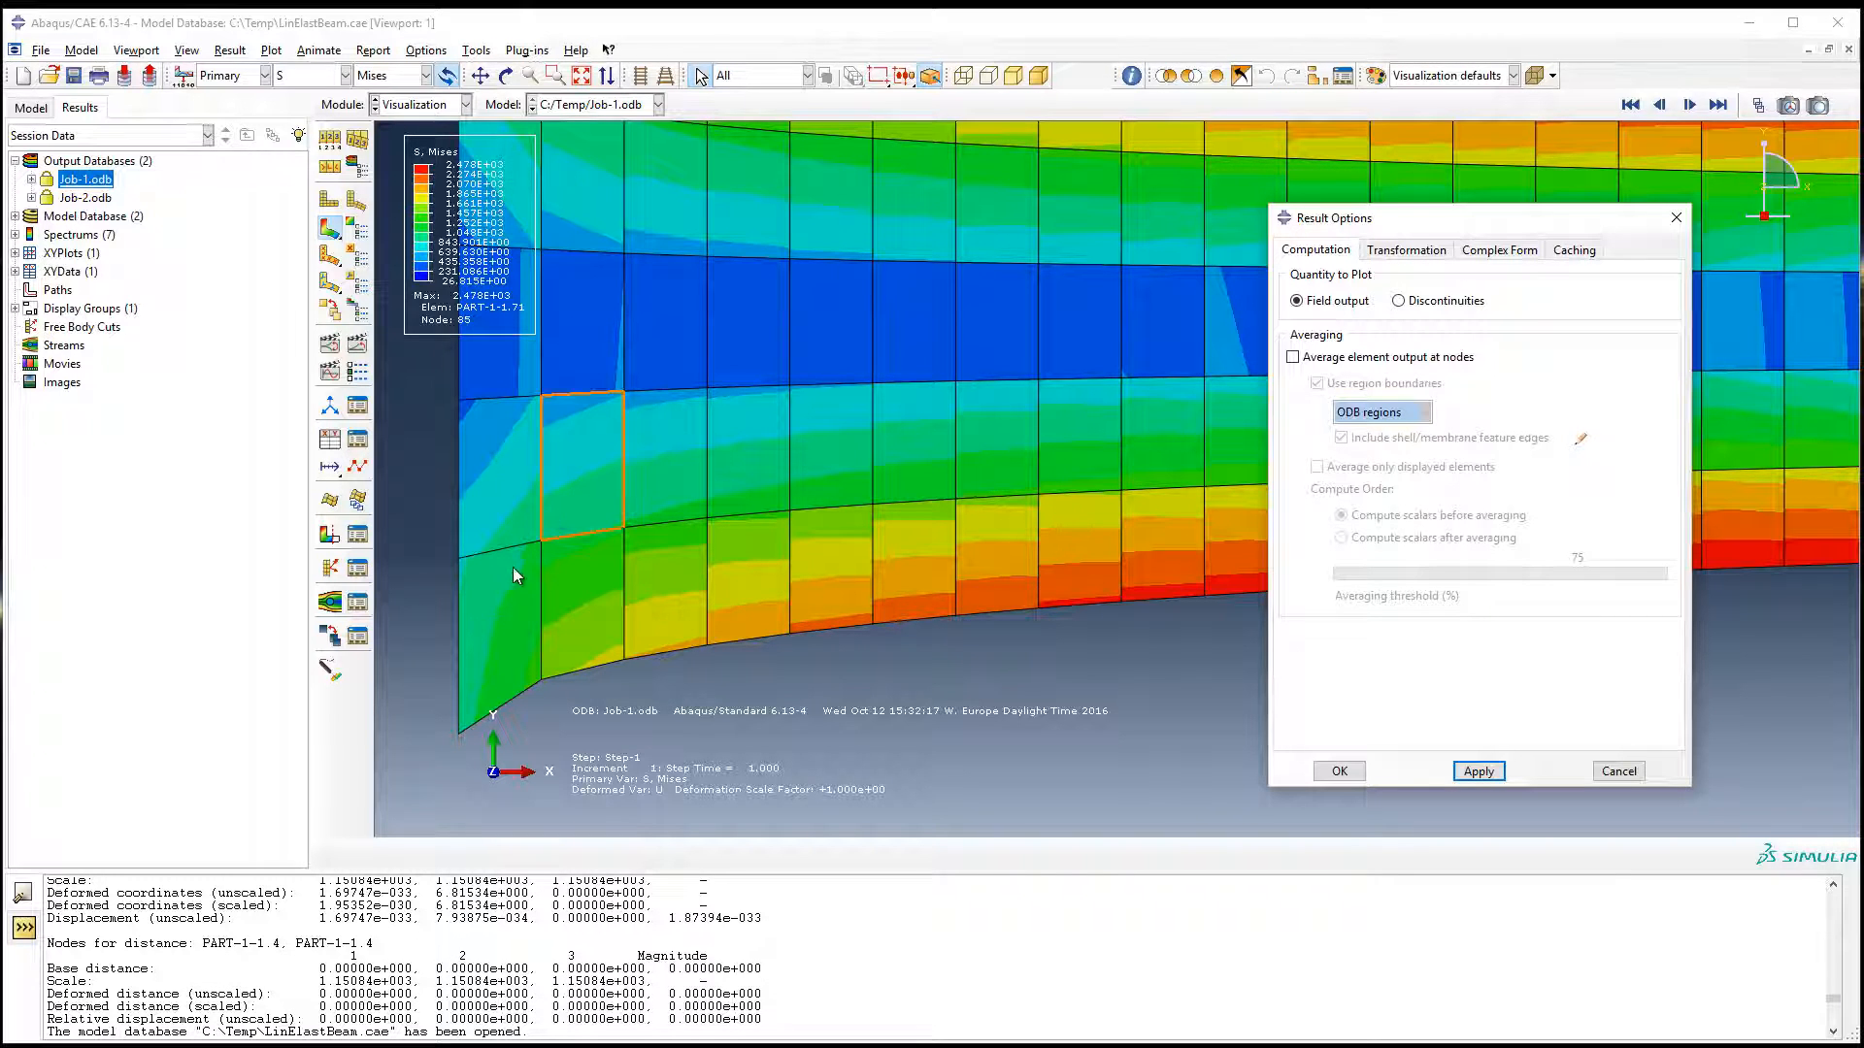
Step: Compare the Mises contours with nodal averaging turned on and off, ending with averaging off
left_click(1296, 357)
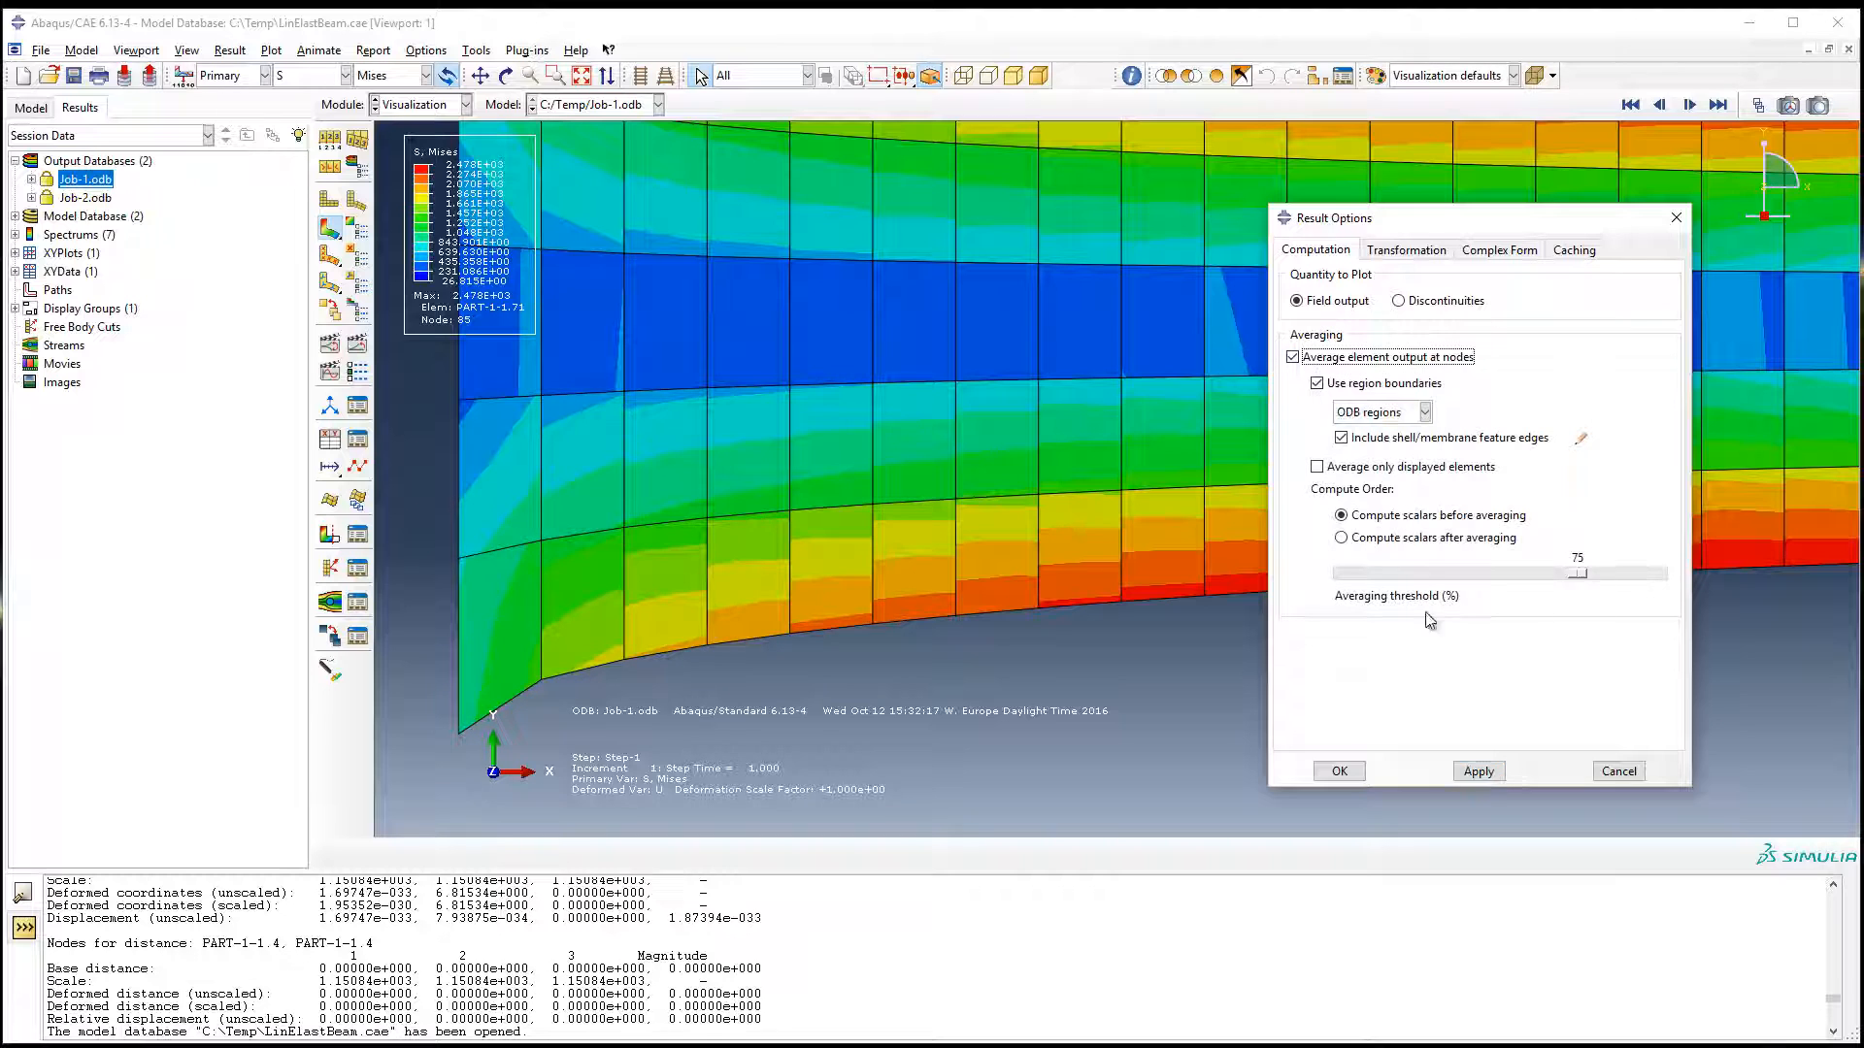
left_click(1477, 772)
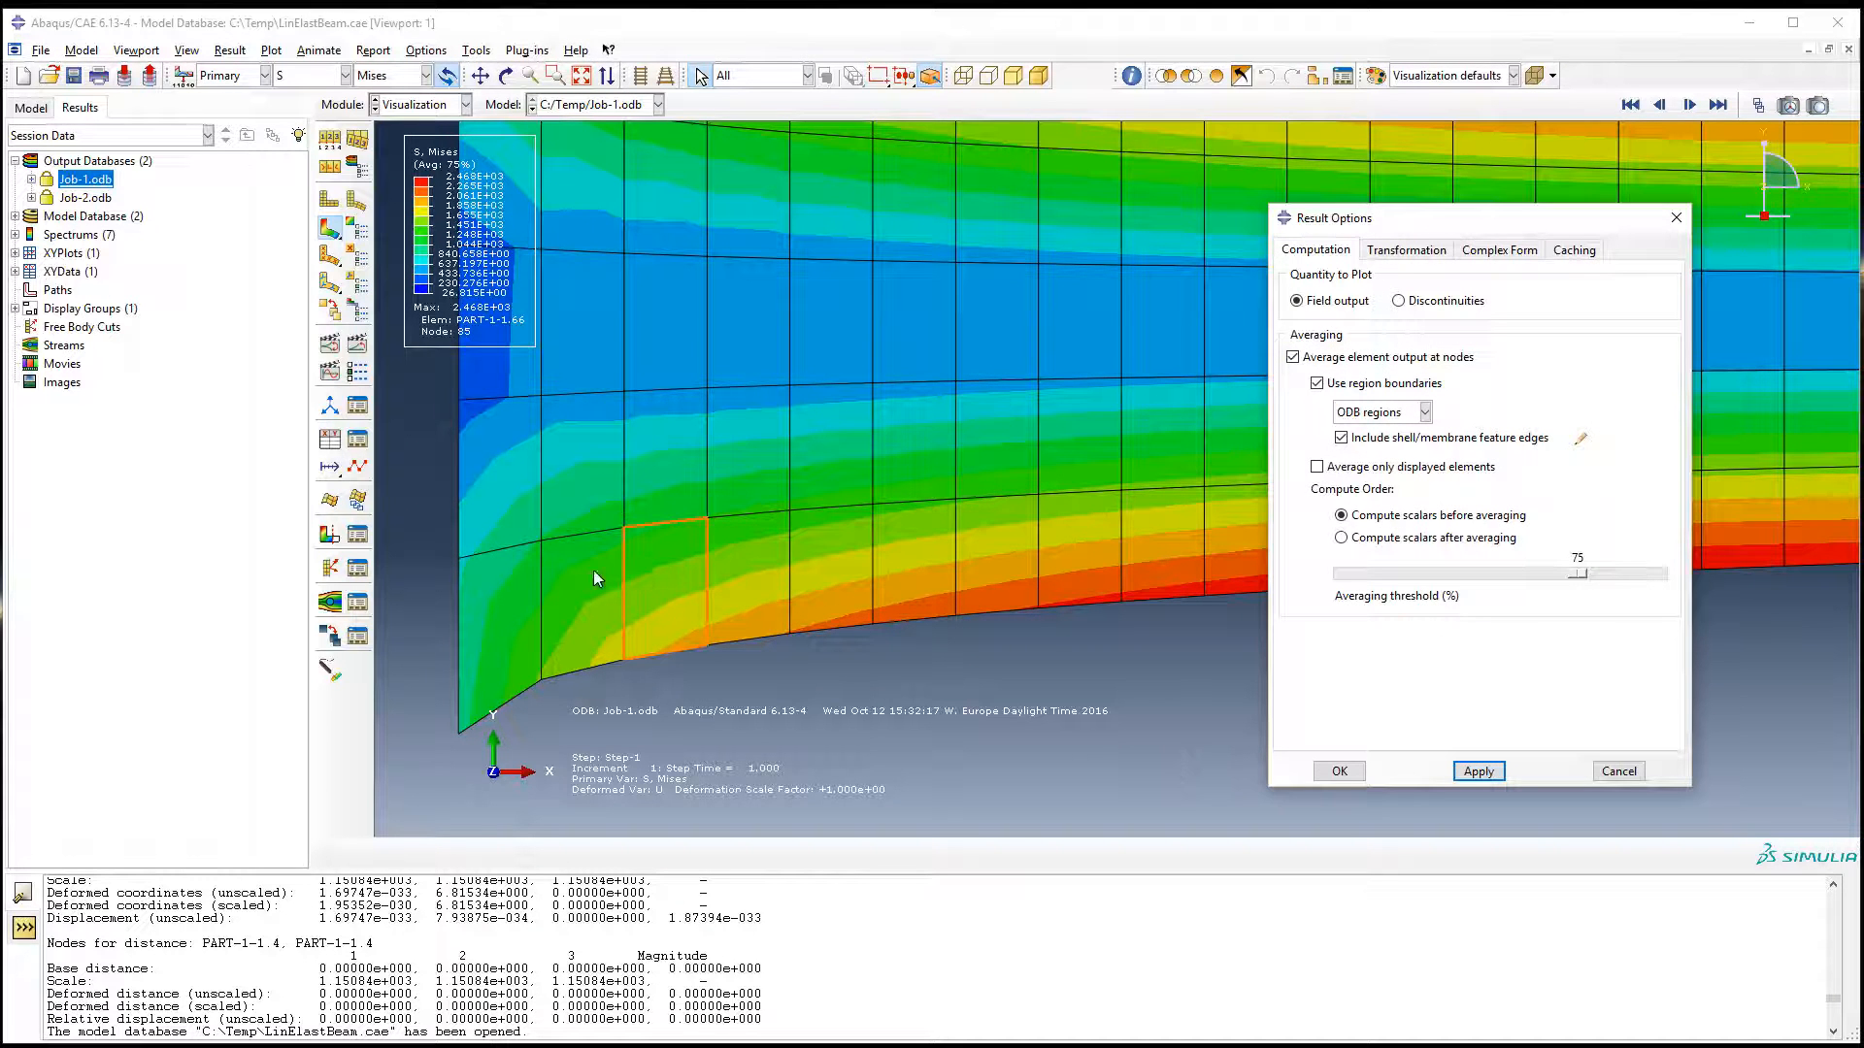
left_click(1293, 358)
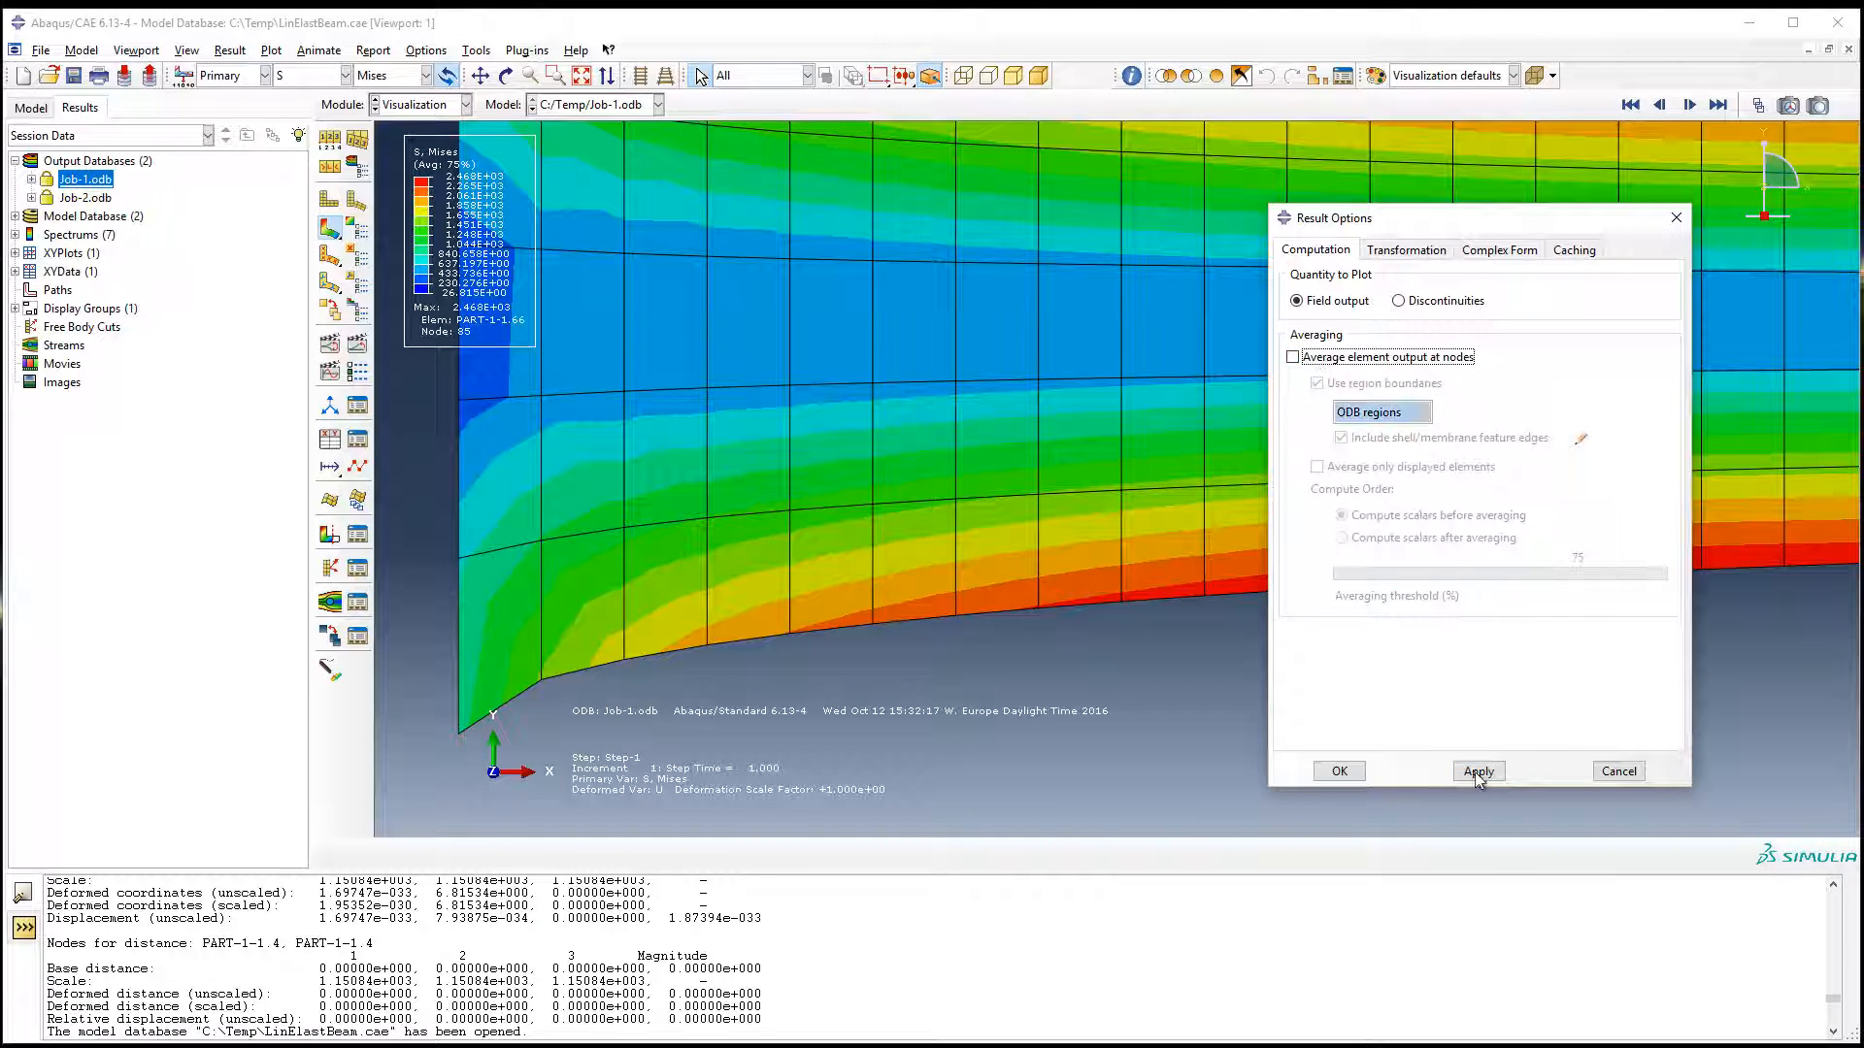
left_click(1476, 772)
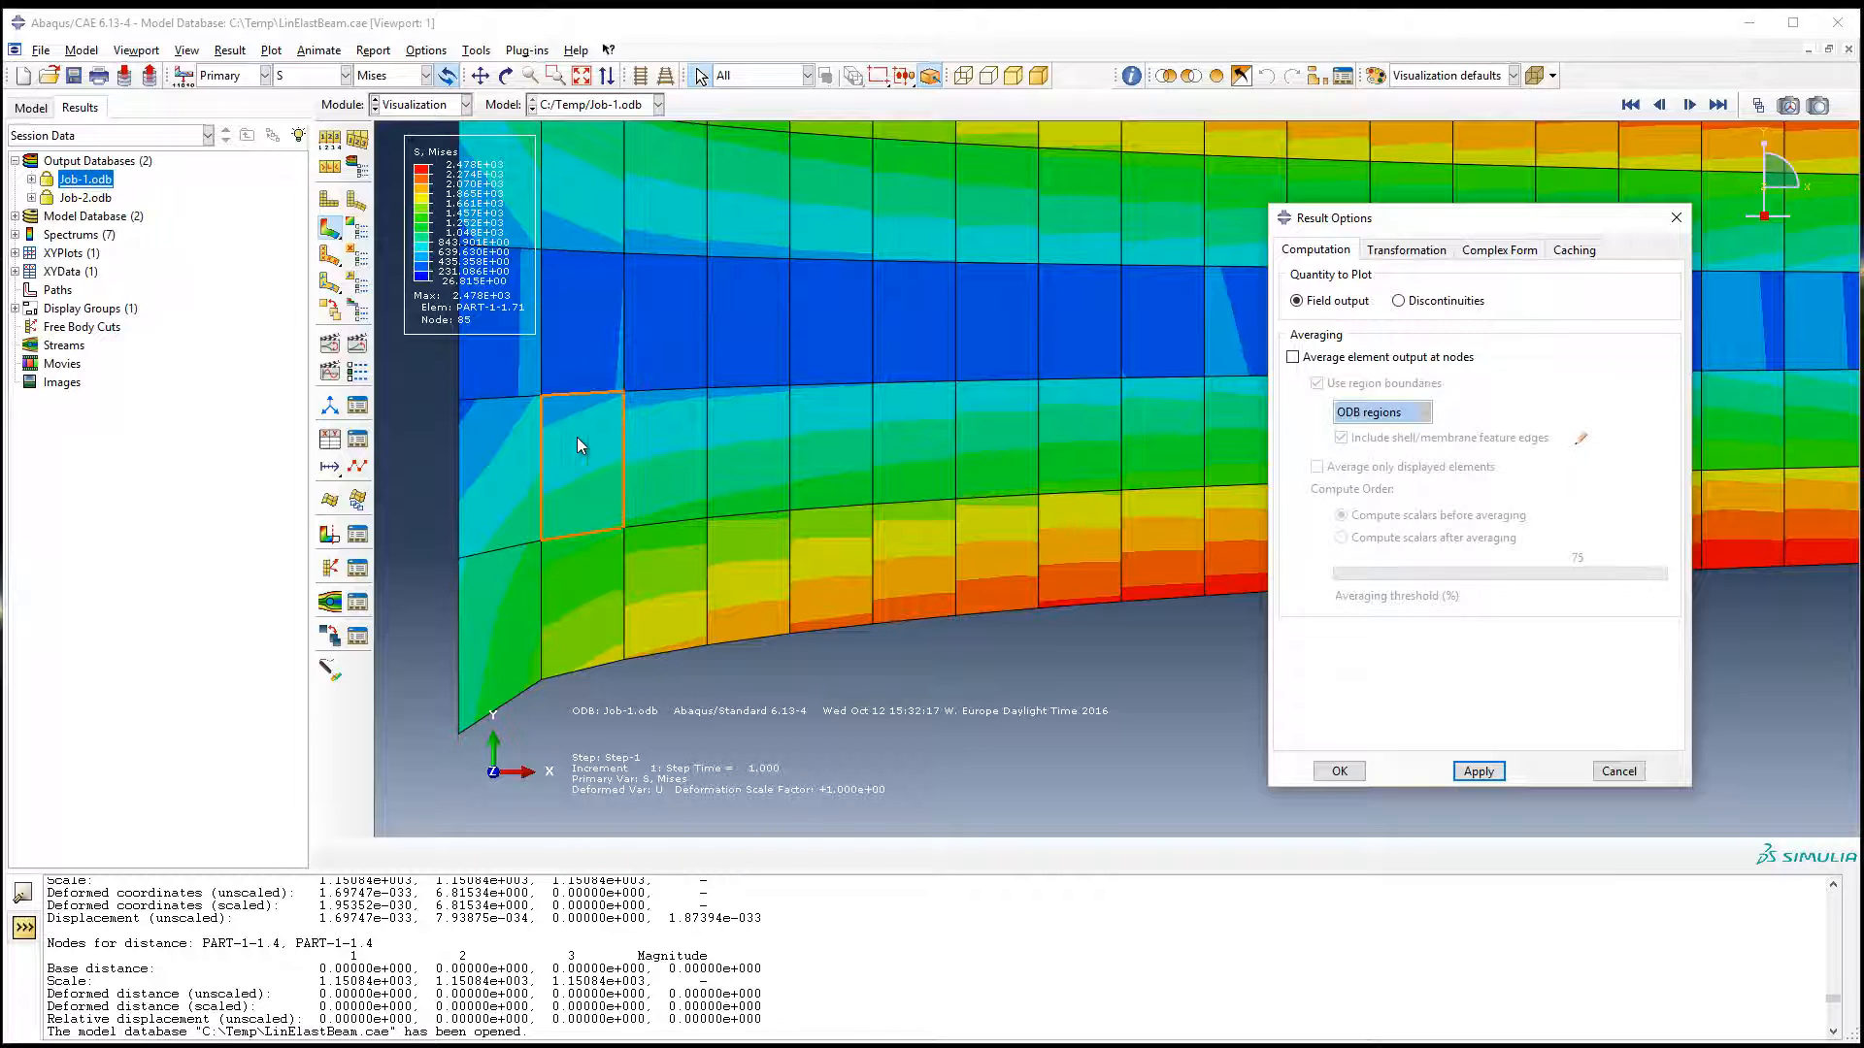
Step: Turn averaging of element output at nodes back on and close the result options
left_click(1334, 366)
left_click(1494, 776)
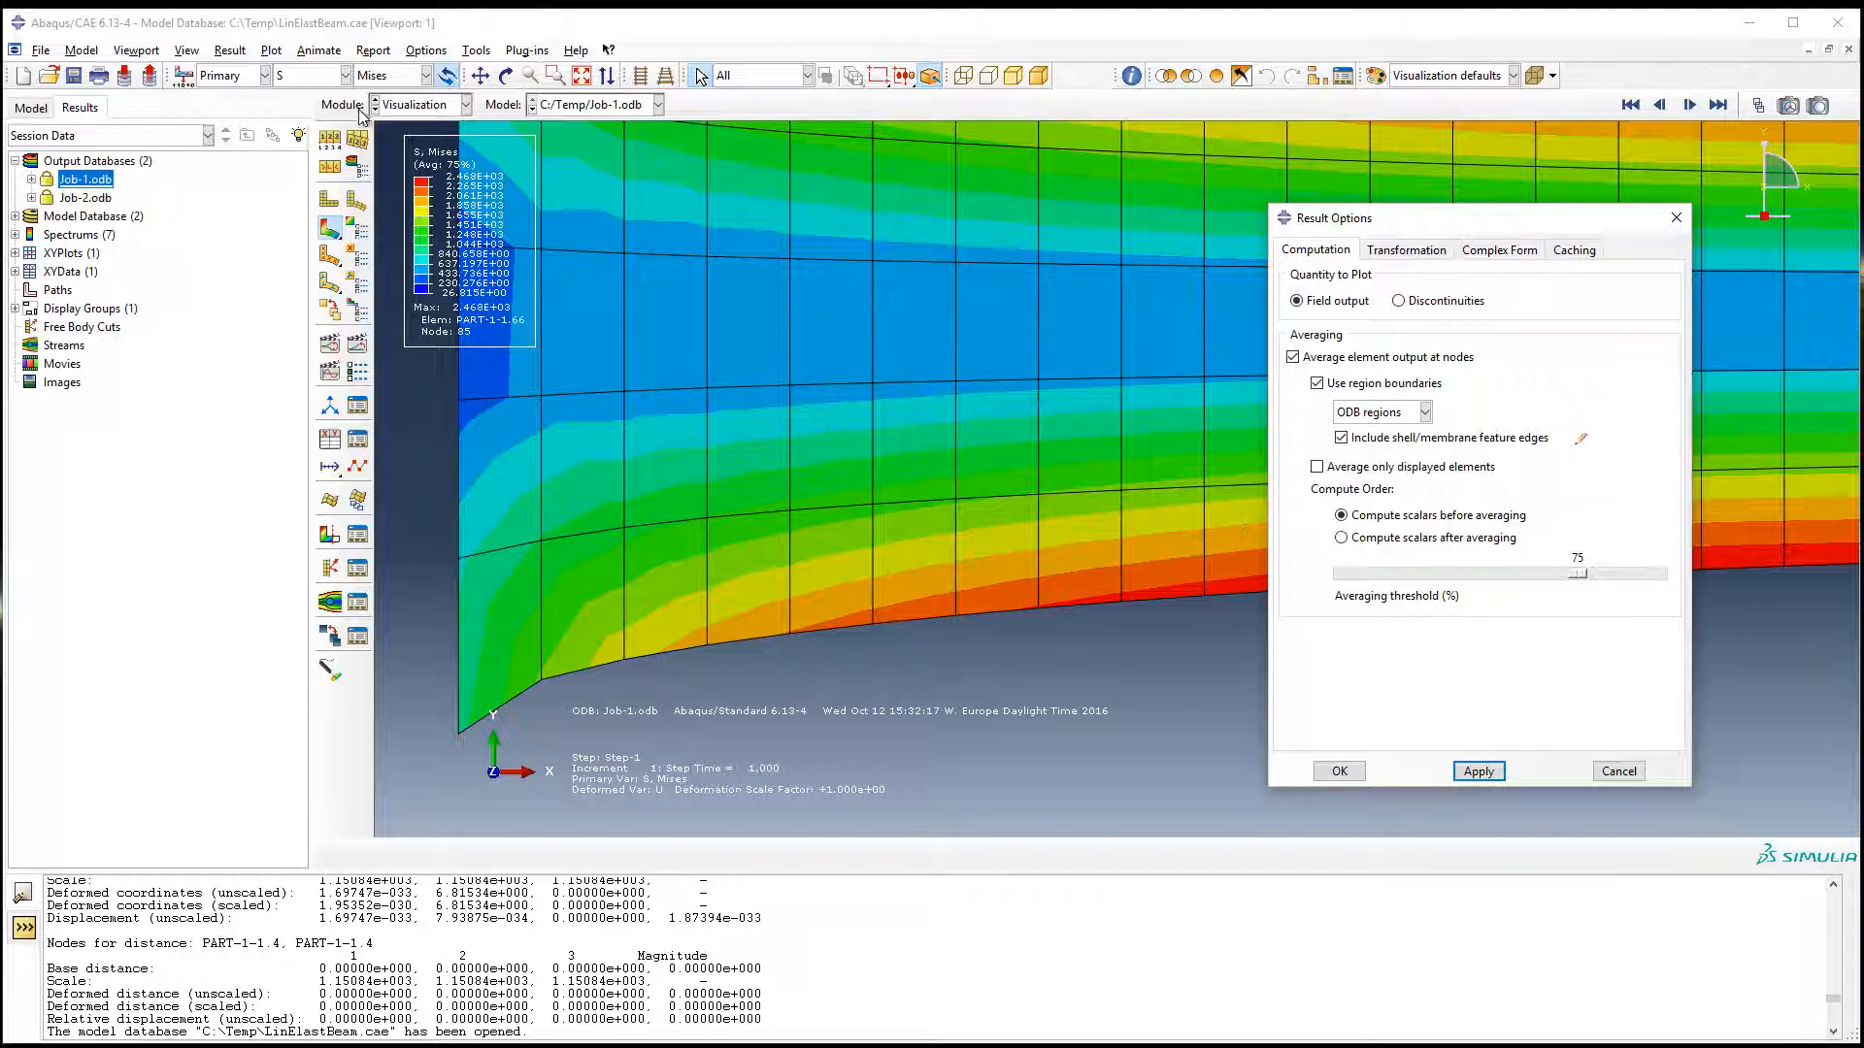
left_click(1340, 772)
Step: Display the banded Mises contours with Continuous contour intervals
left_click(357, 230)
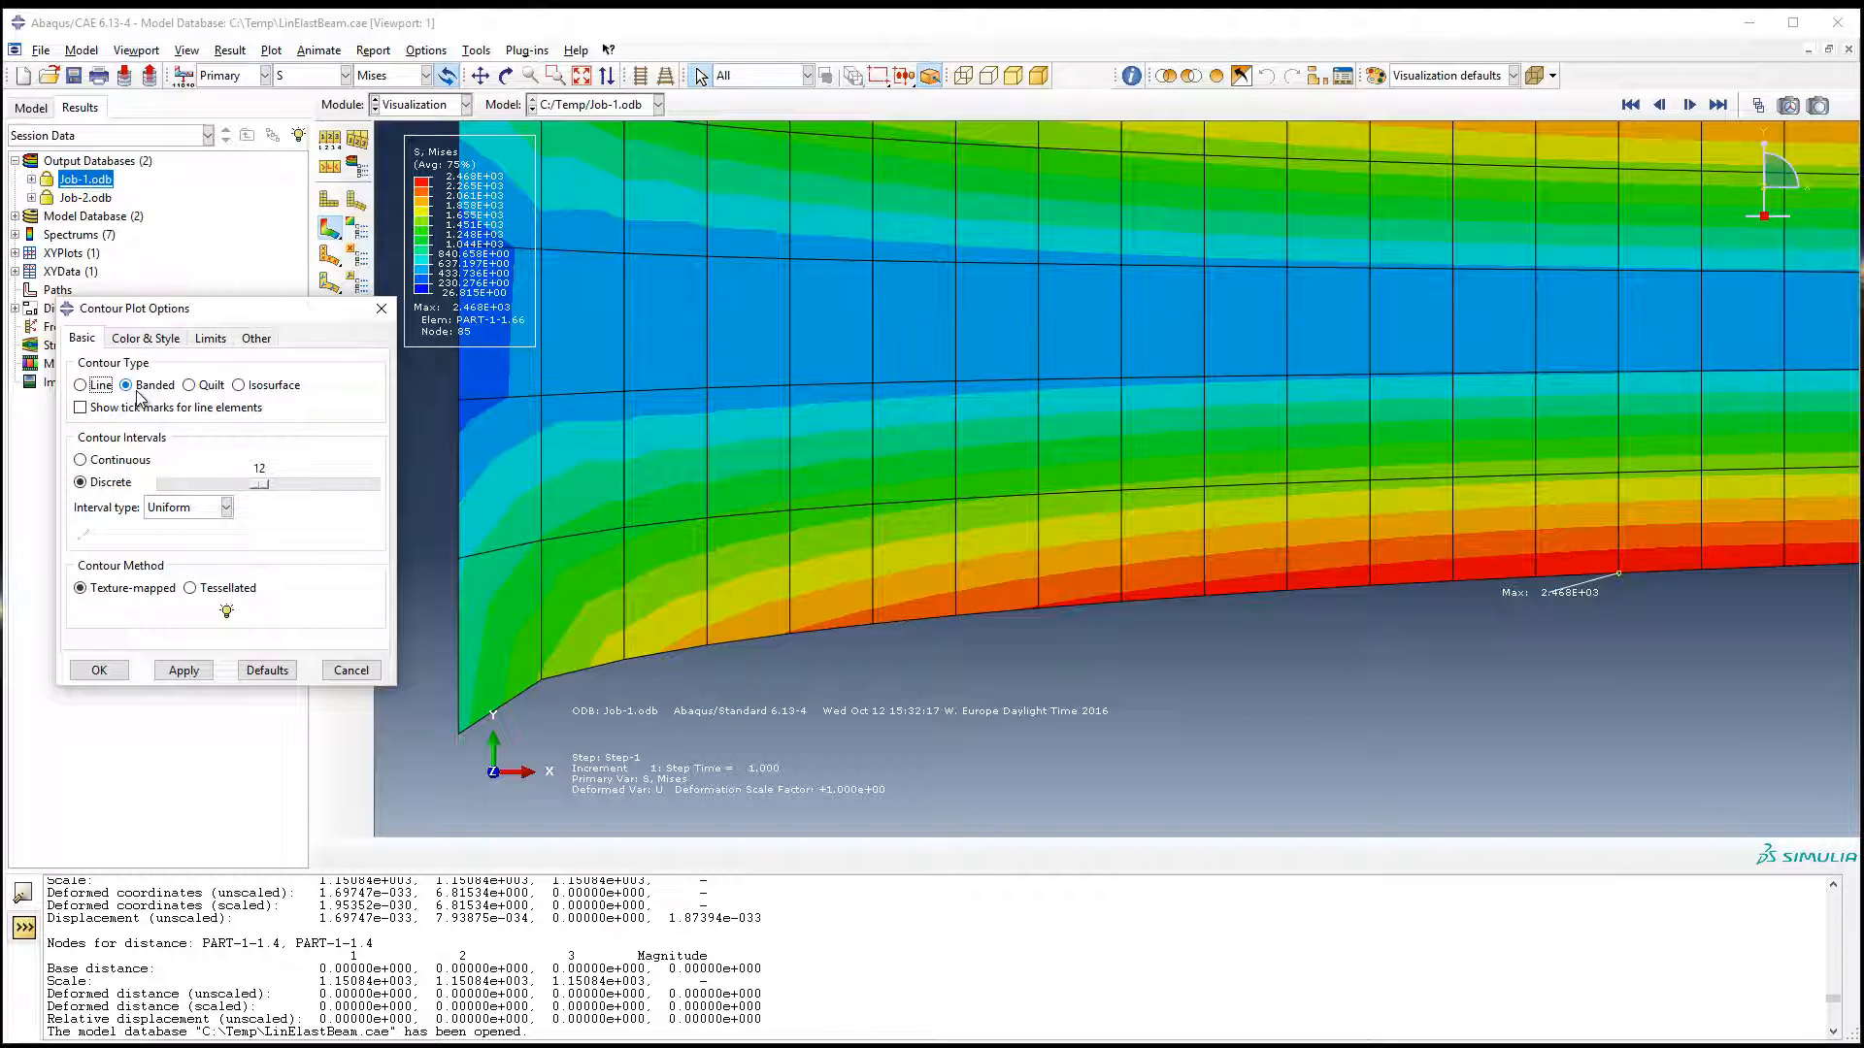
left_click(120, 460)
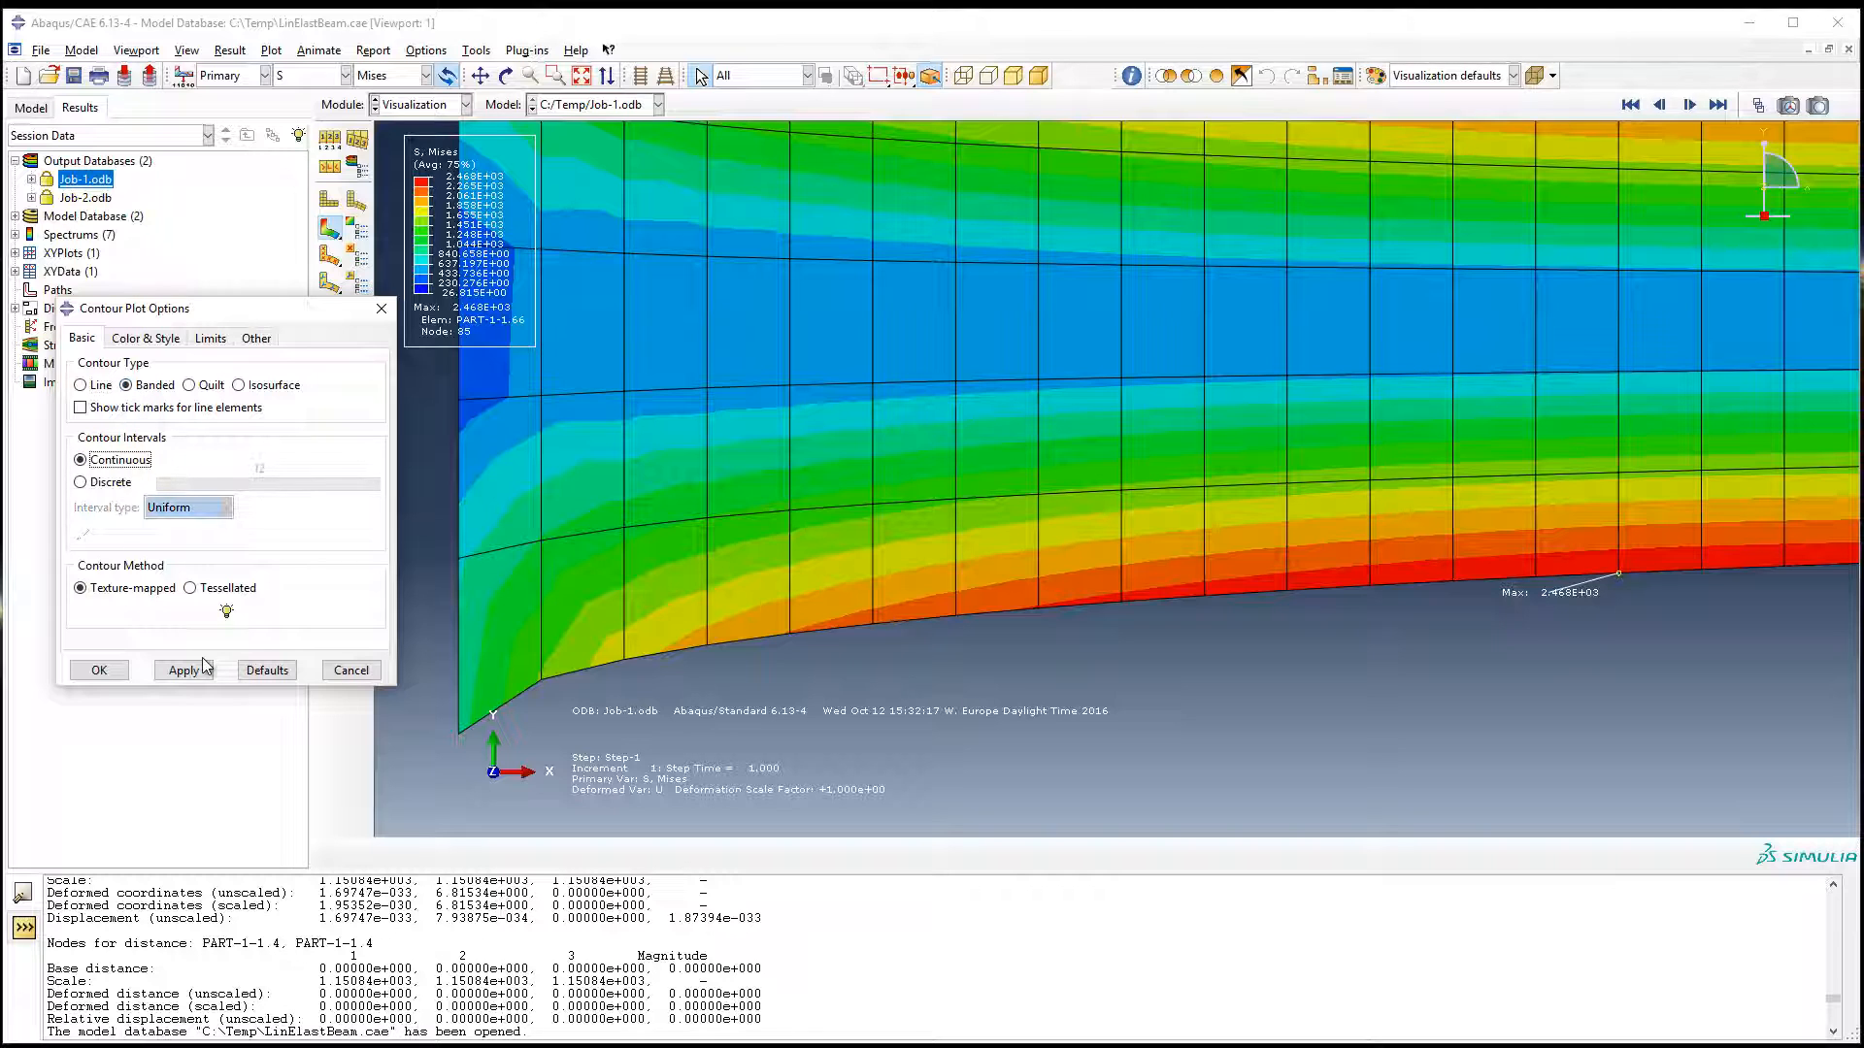
left_click(182, 671)
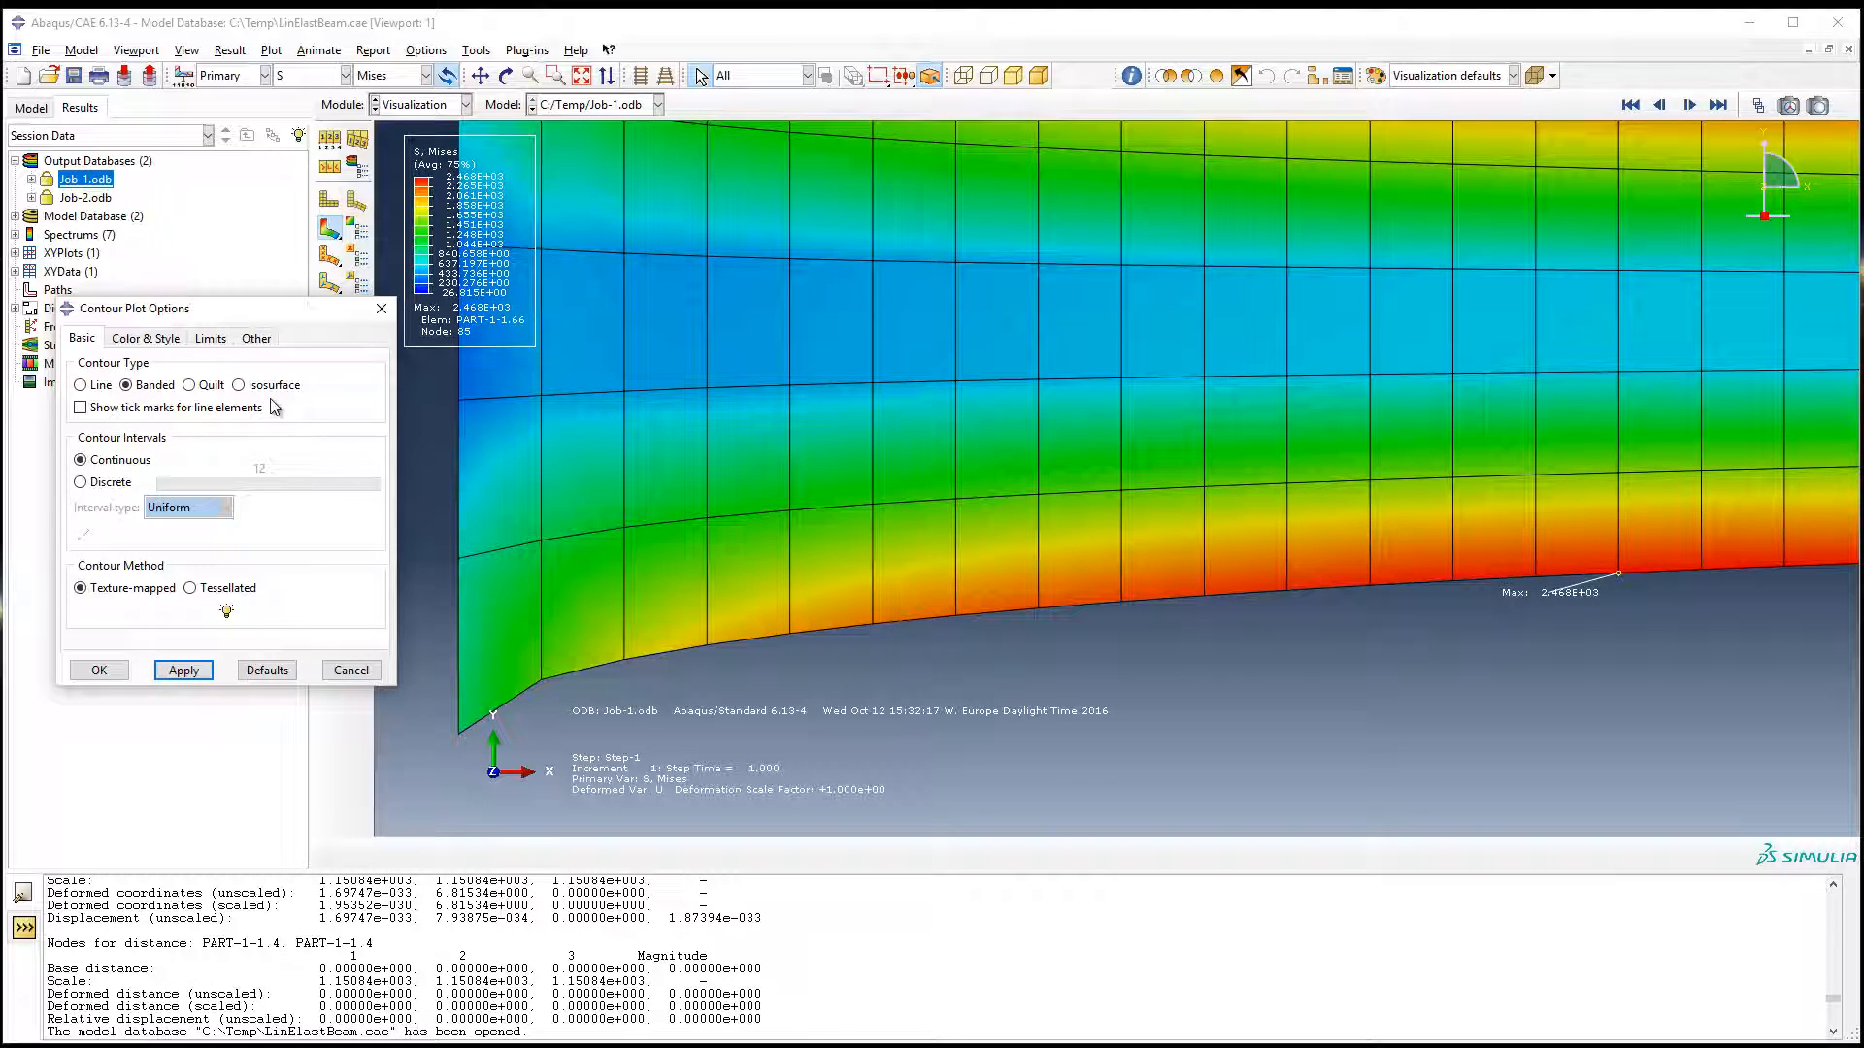
Step: Switch the contour type to Isosurface and examine the contour lines along the lower edge and wide end of the beam
left_click(242, 385)
left_click(206, 671)
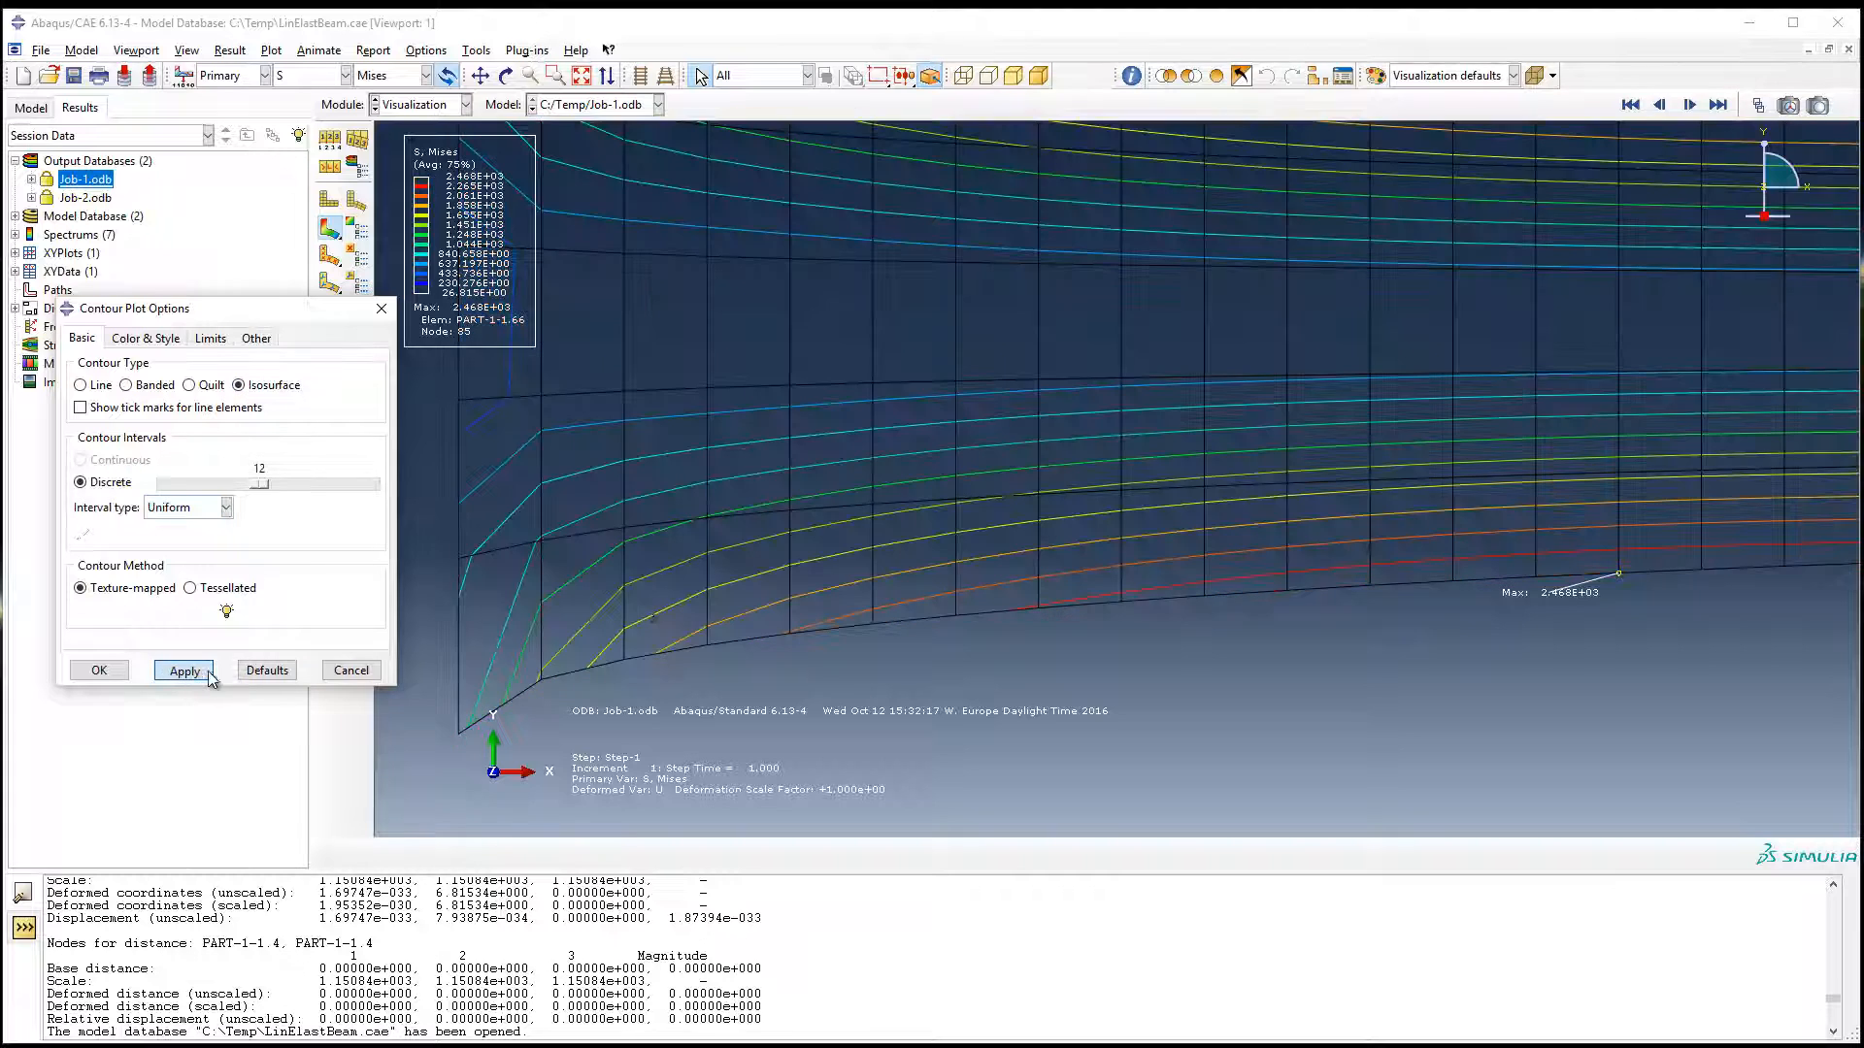
left_click(1192, 595)
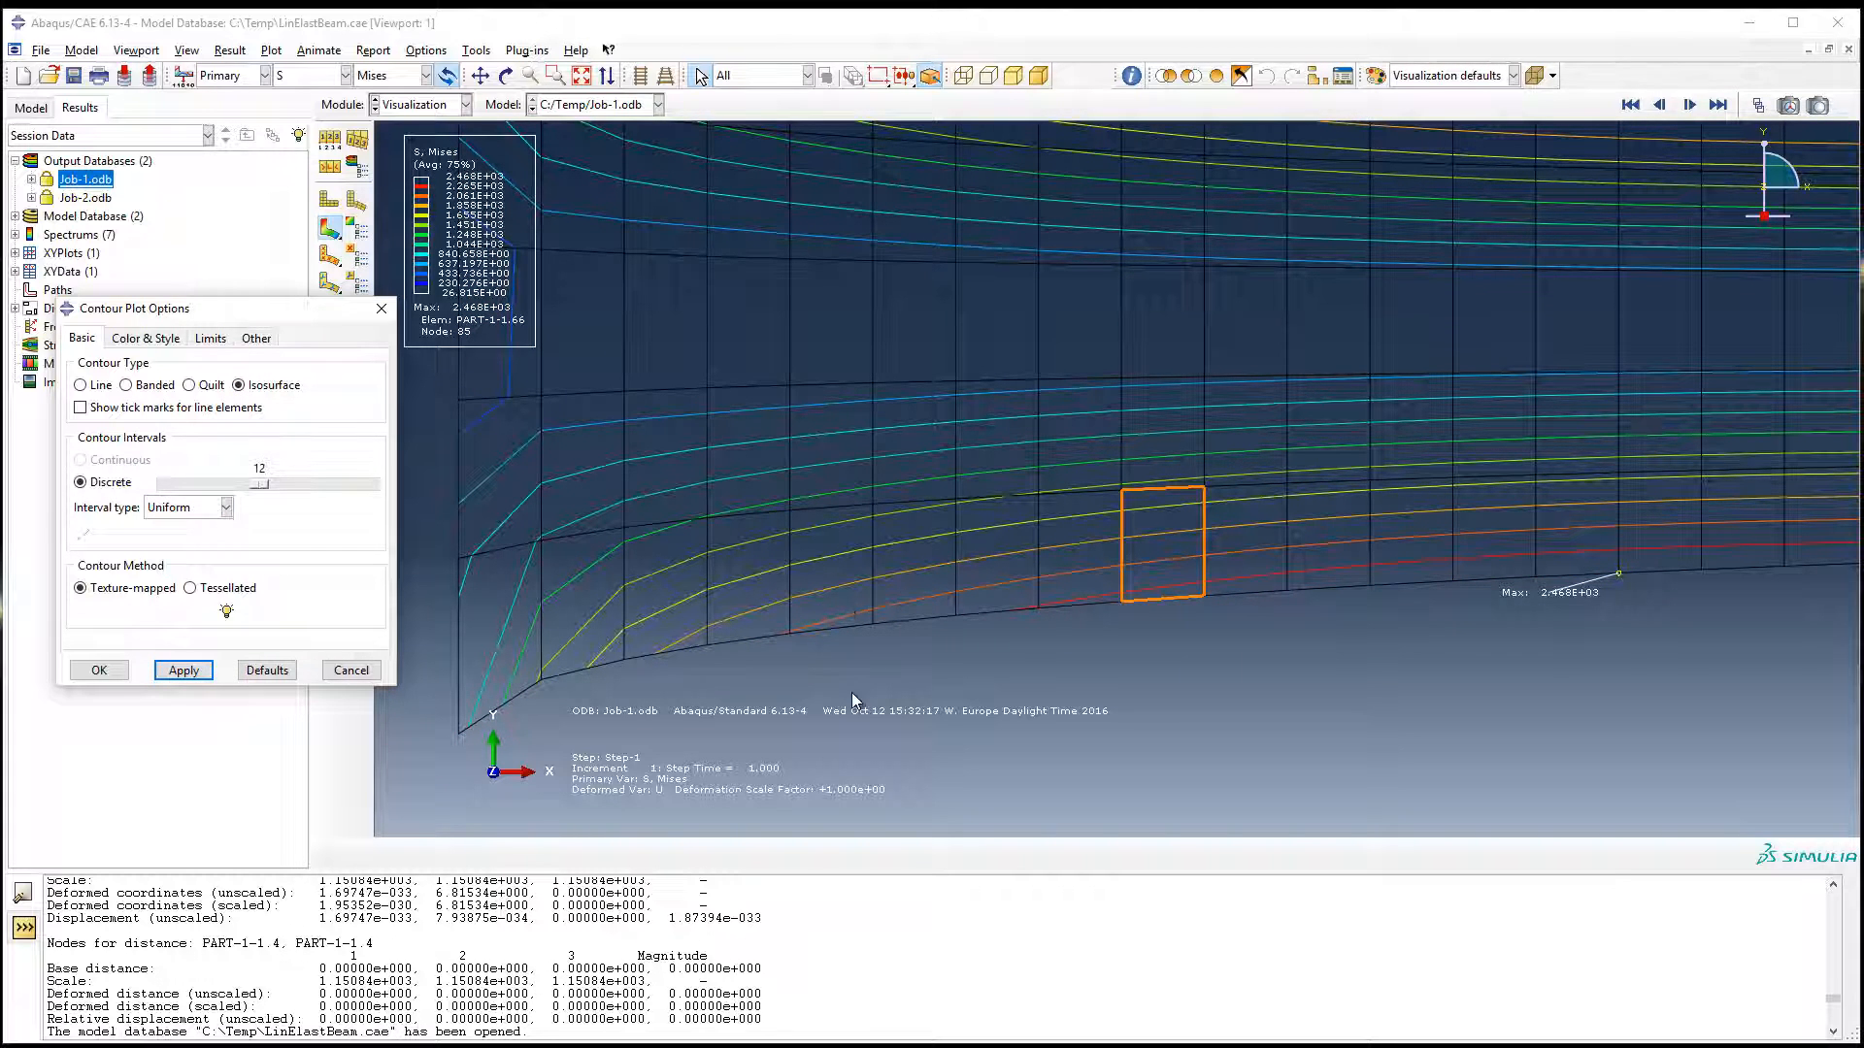
left_click(546, 589)
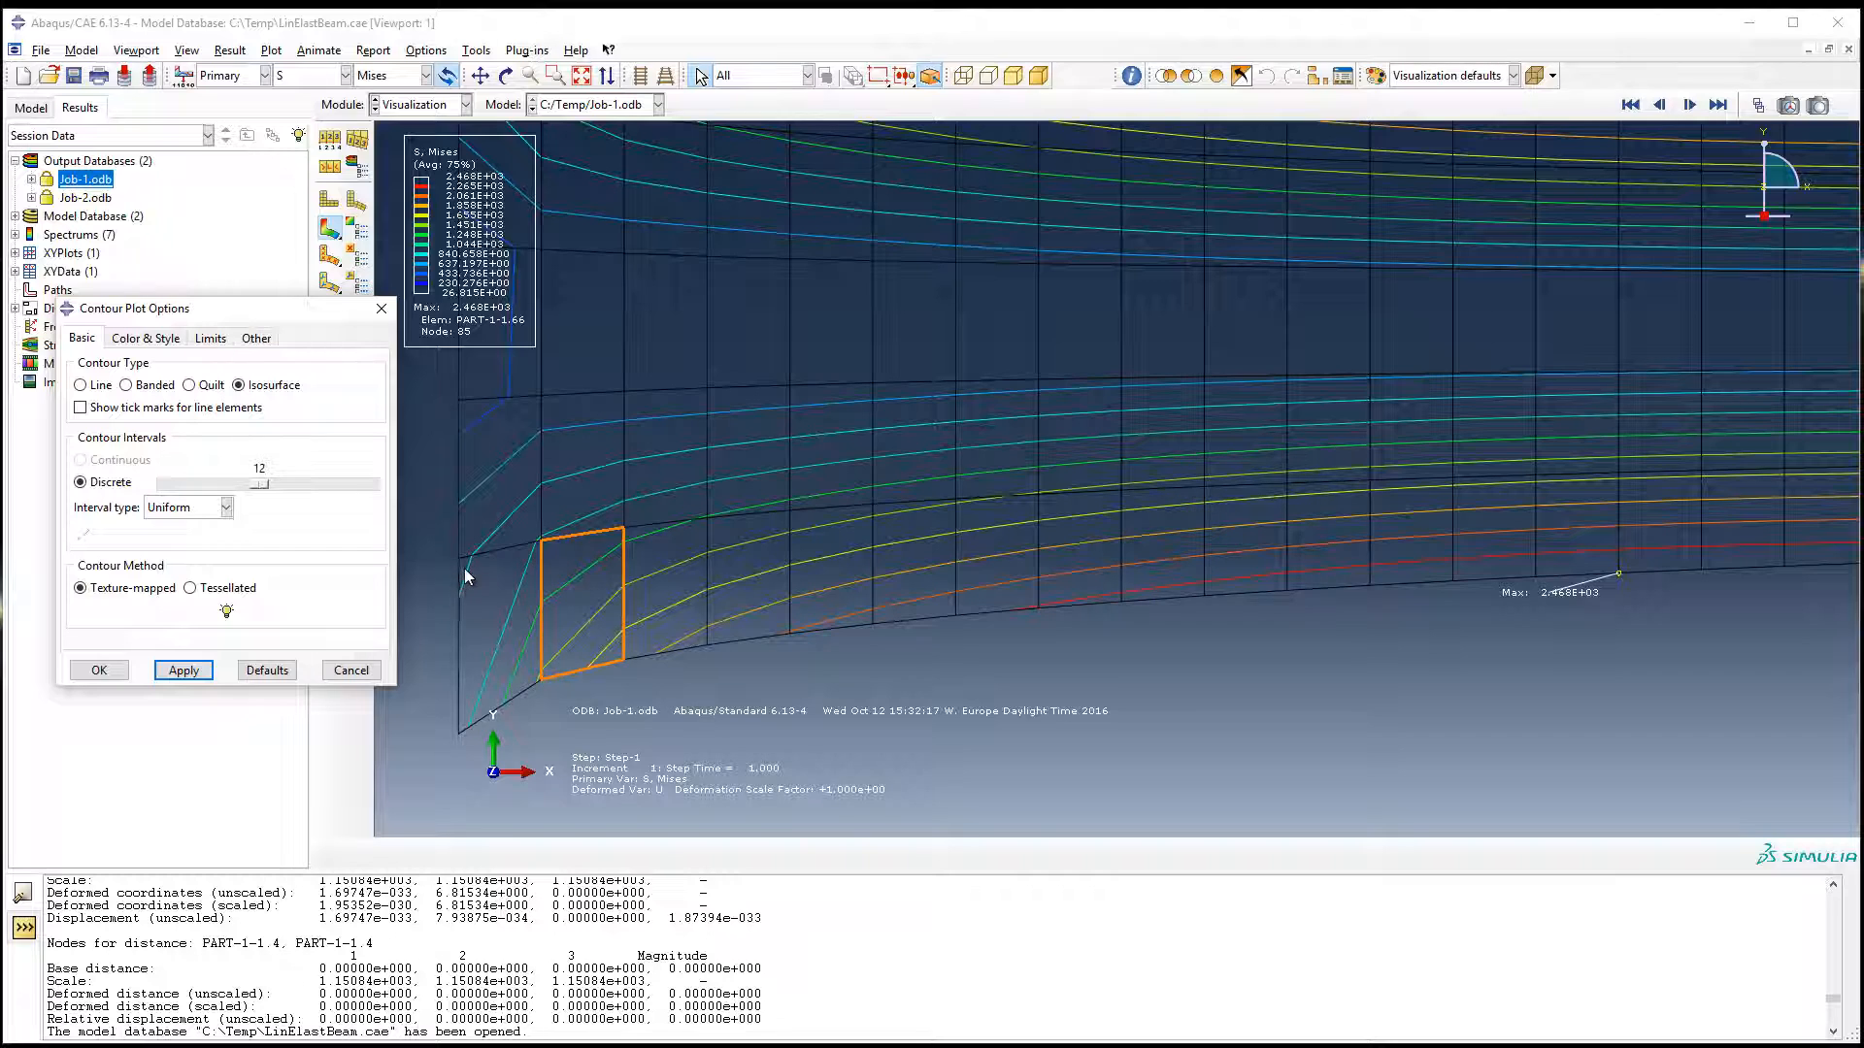
left_click(463, 579)
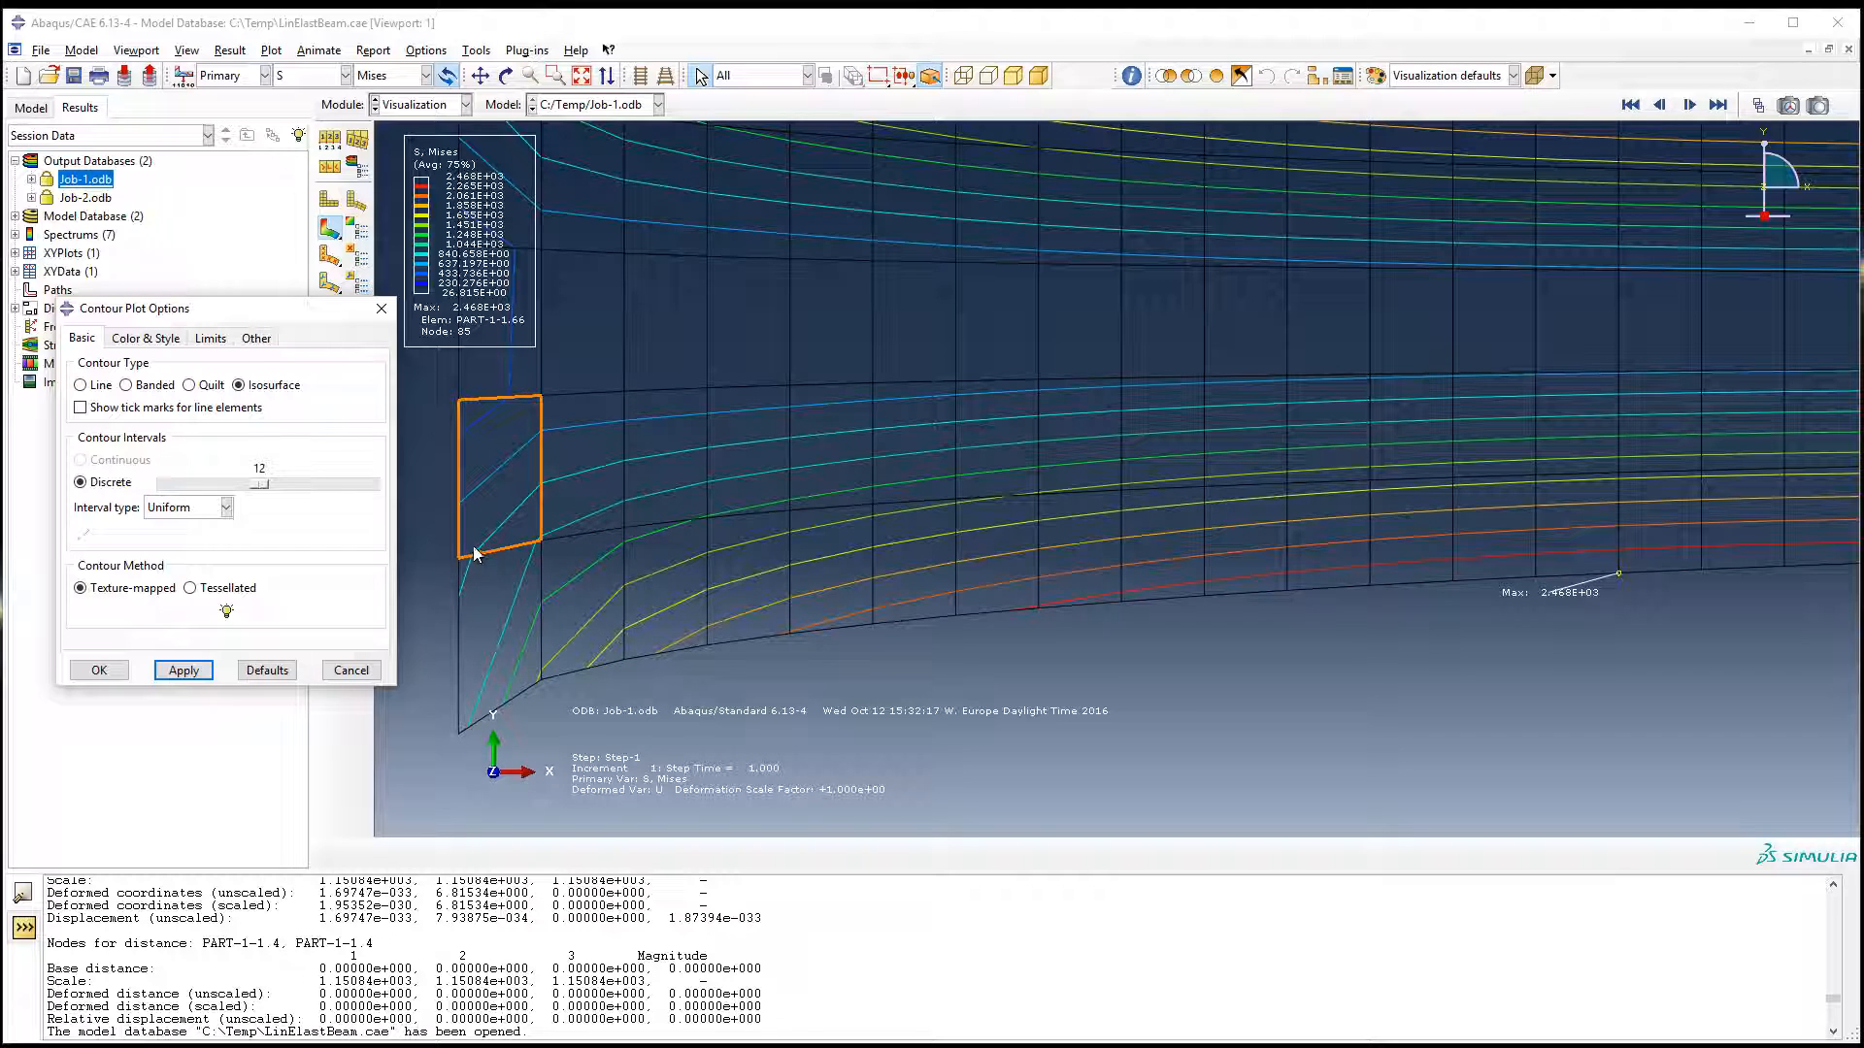
left_click(436, 586)
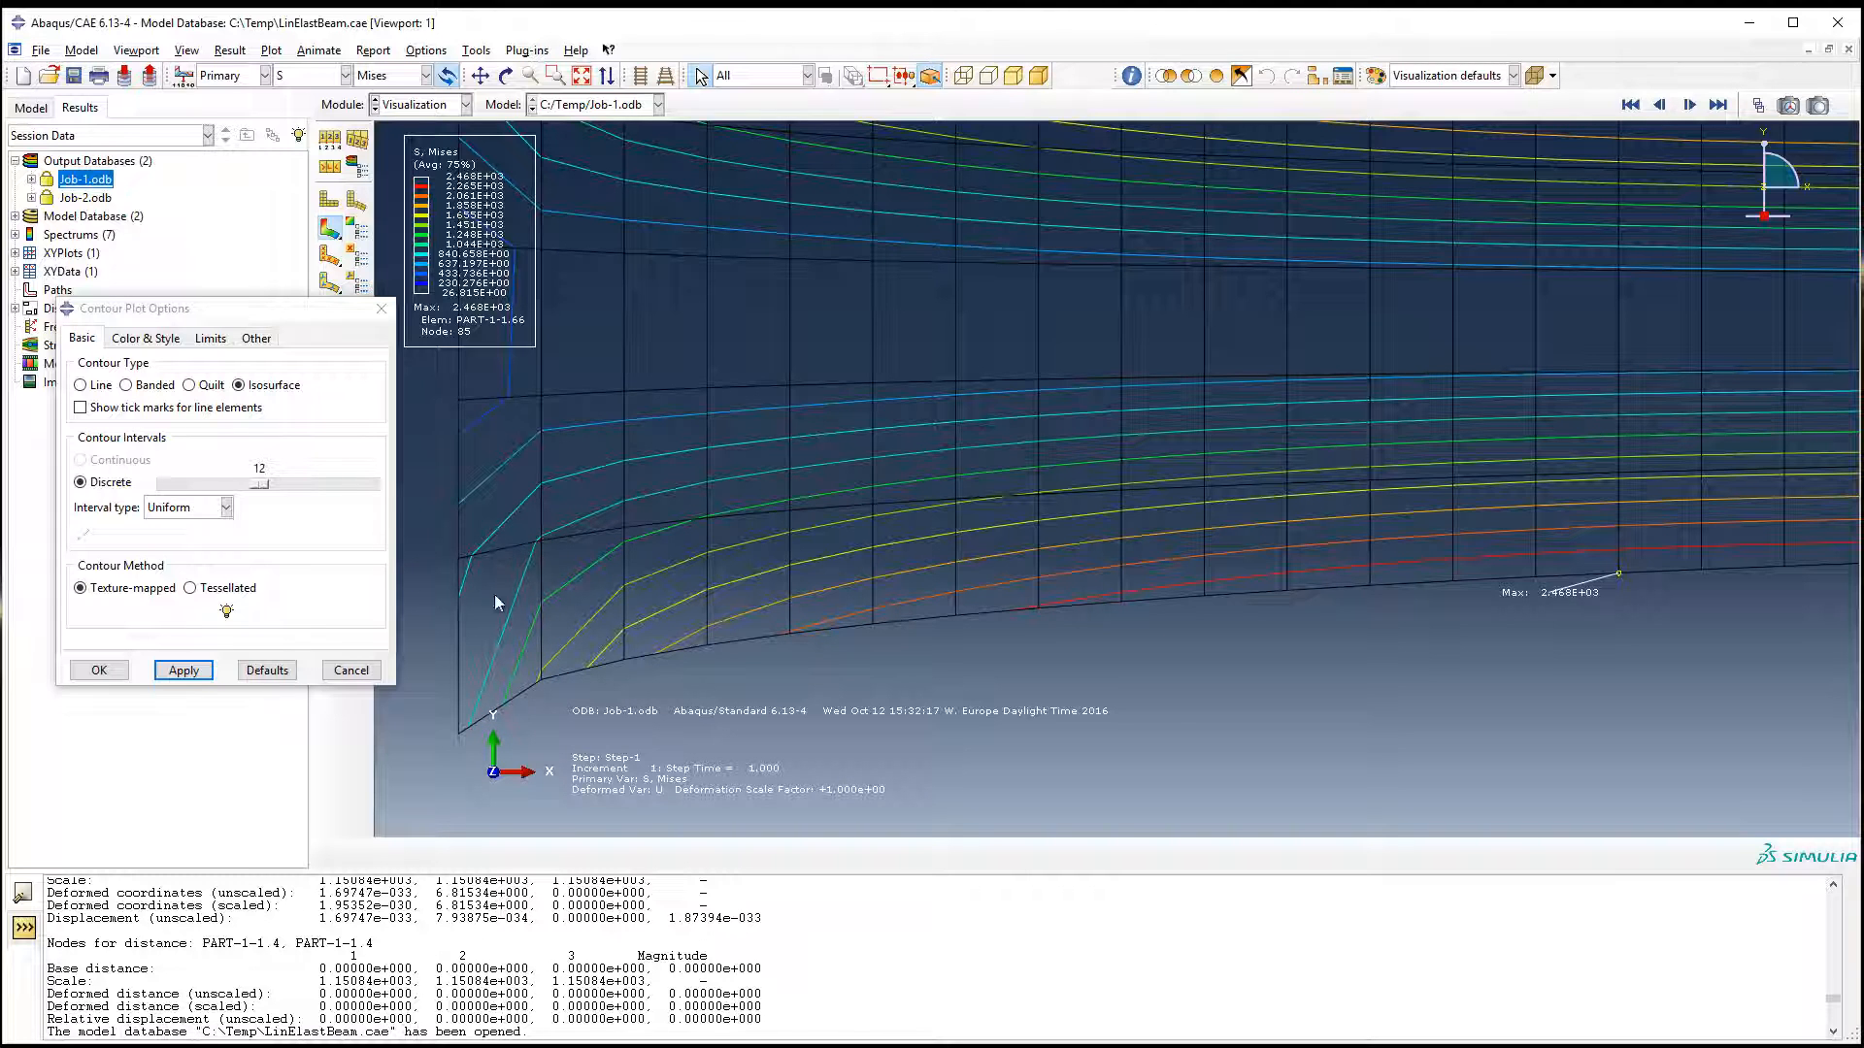
scroll(993, 568, "down", 5)
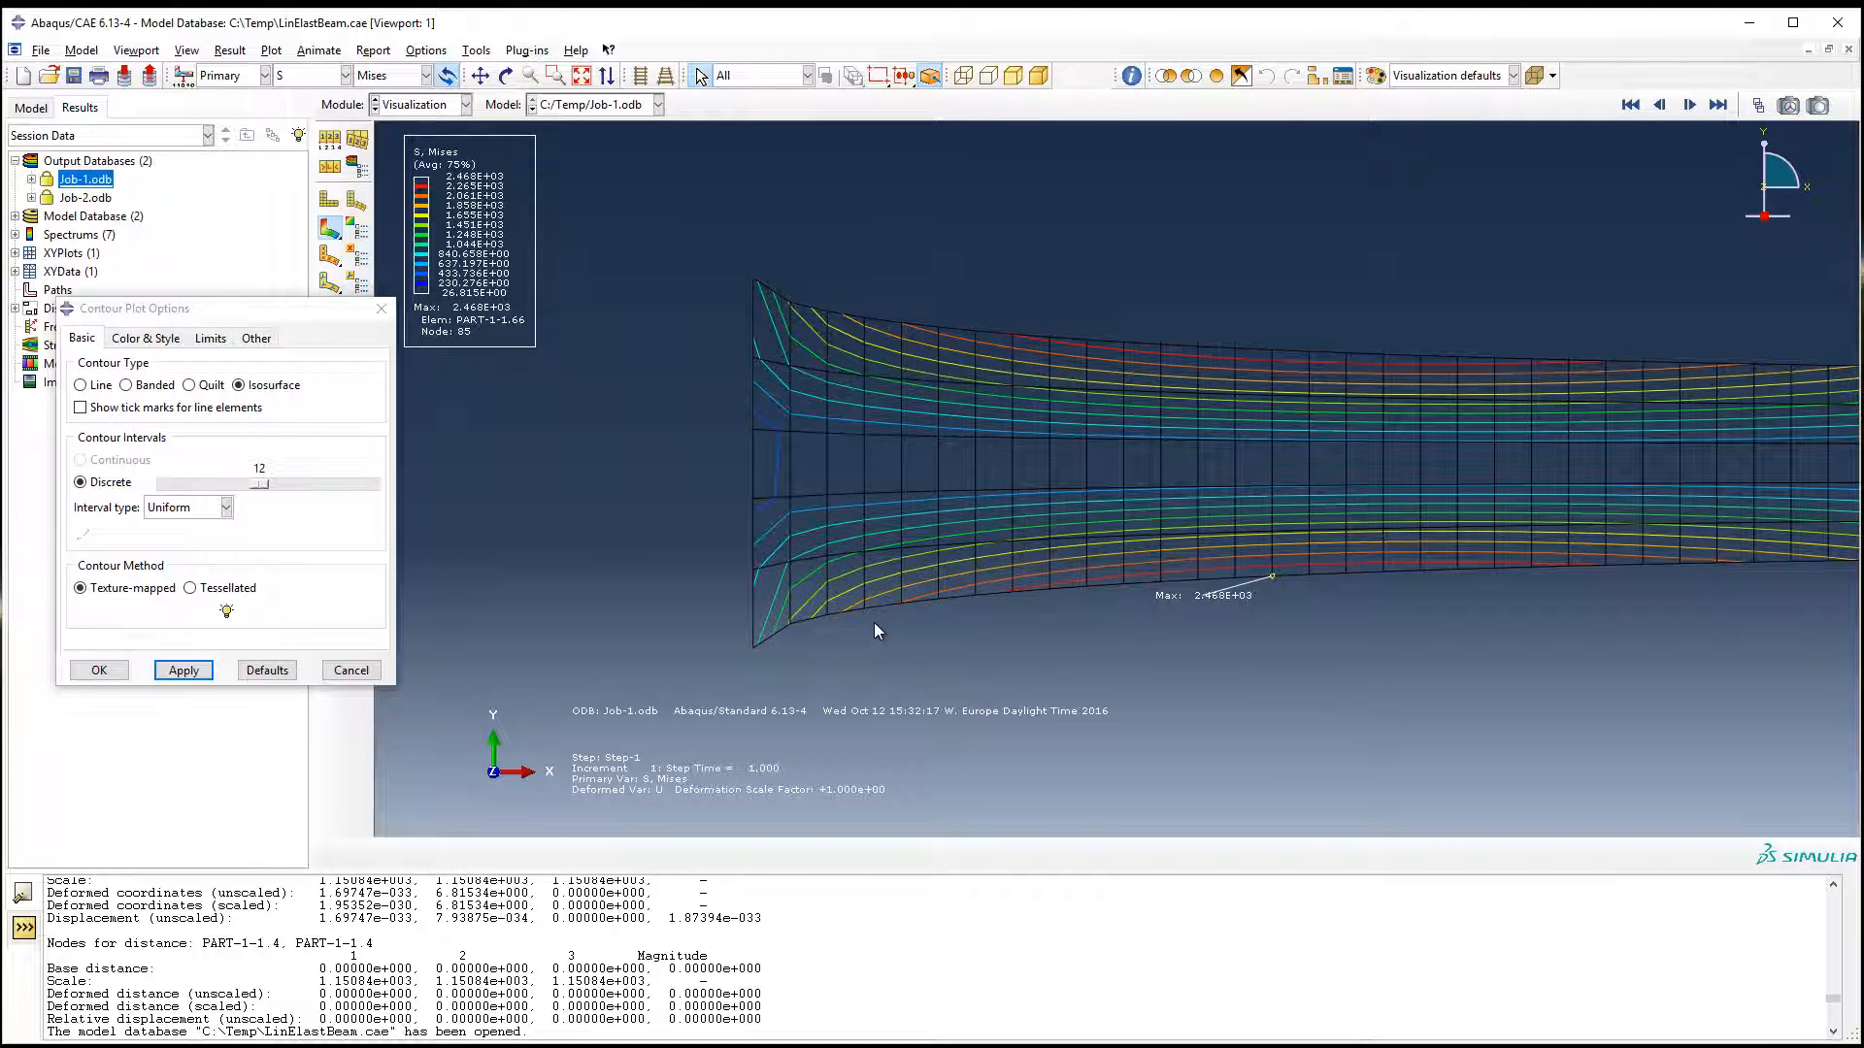
scroll(738, 449, "up", 3)
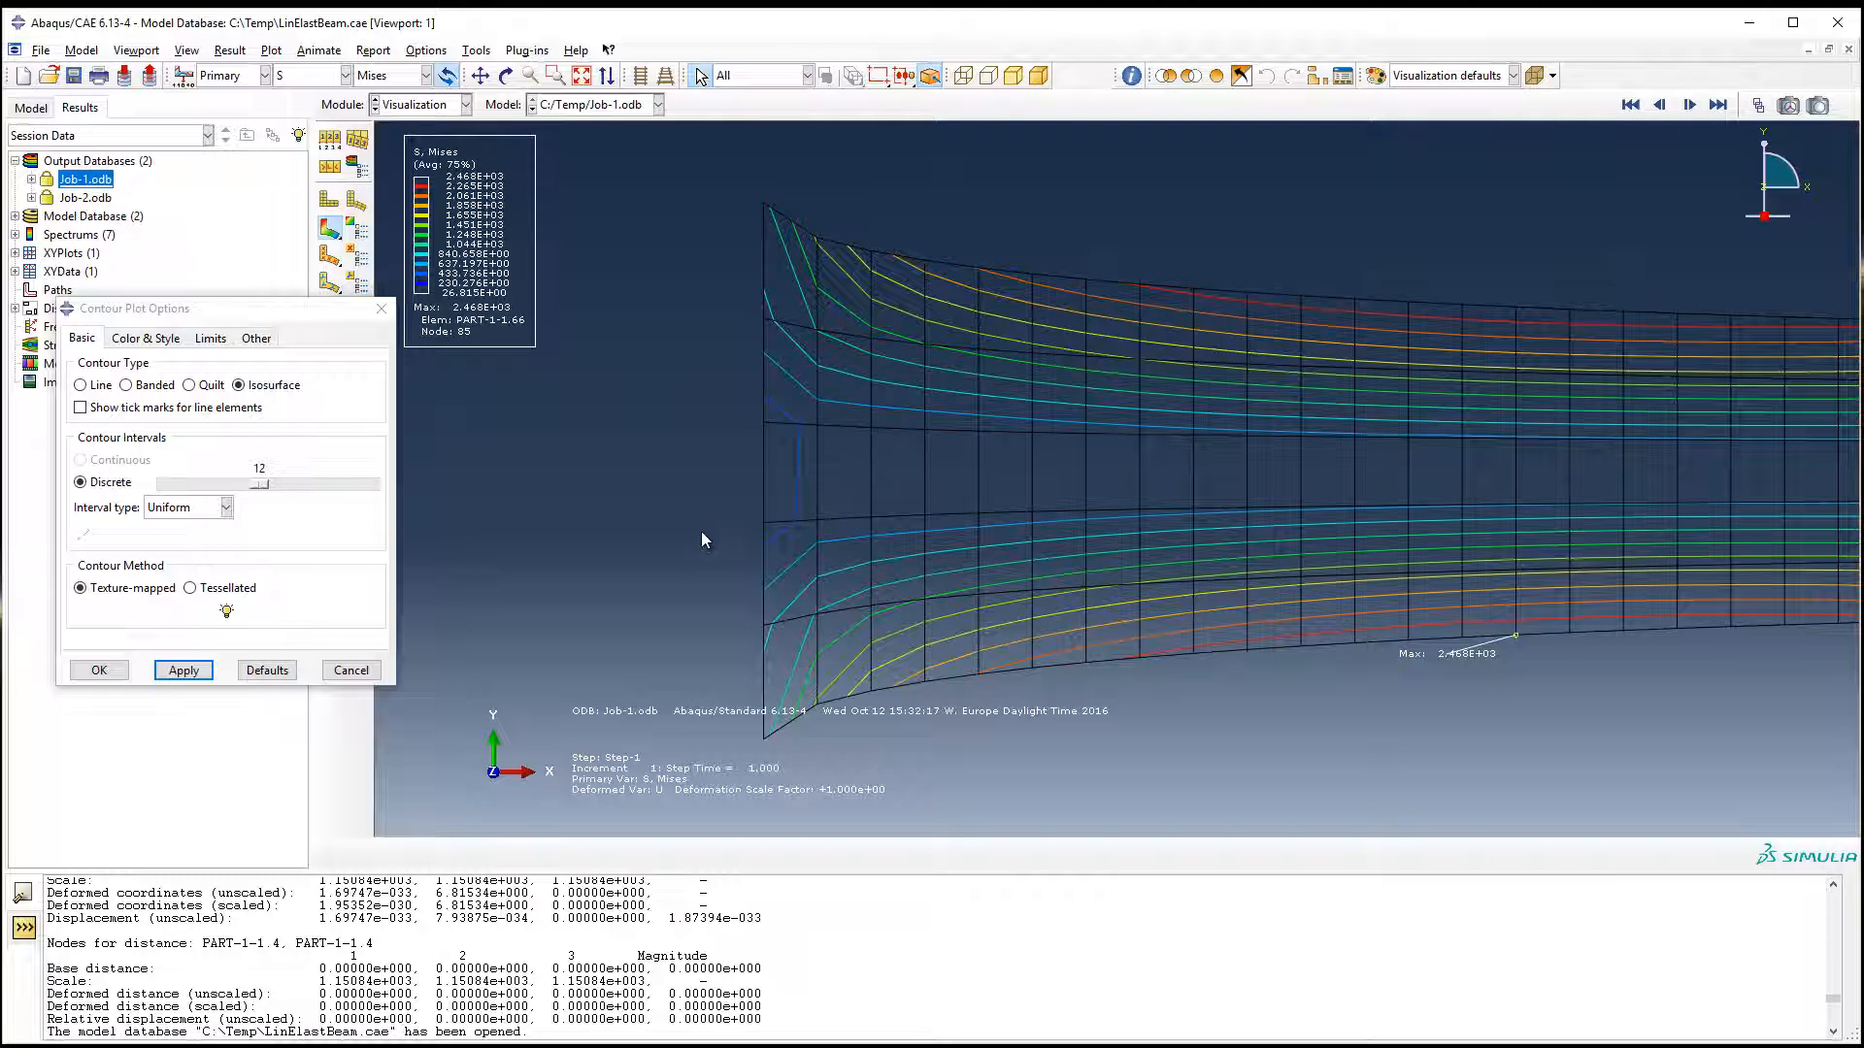
Step: Set the contour type back to Banded and apply Continuous contour intervals
left_click(151, 387)
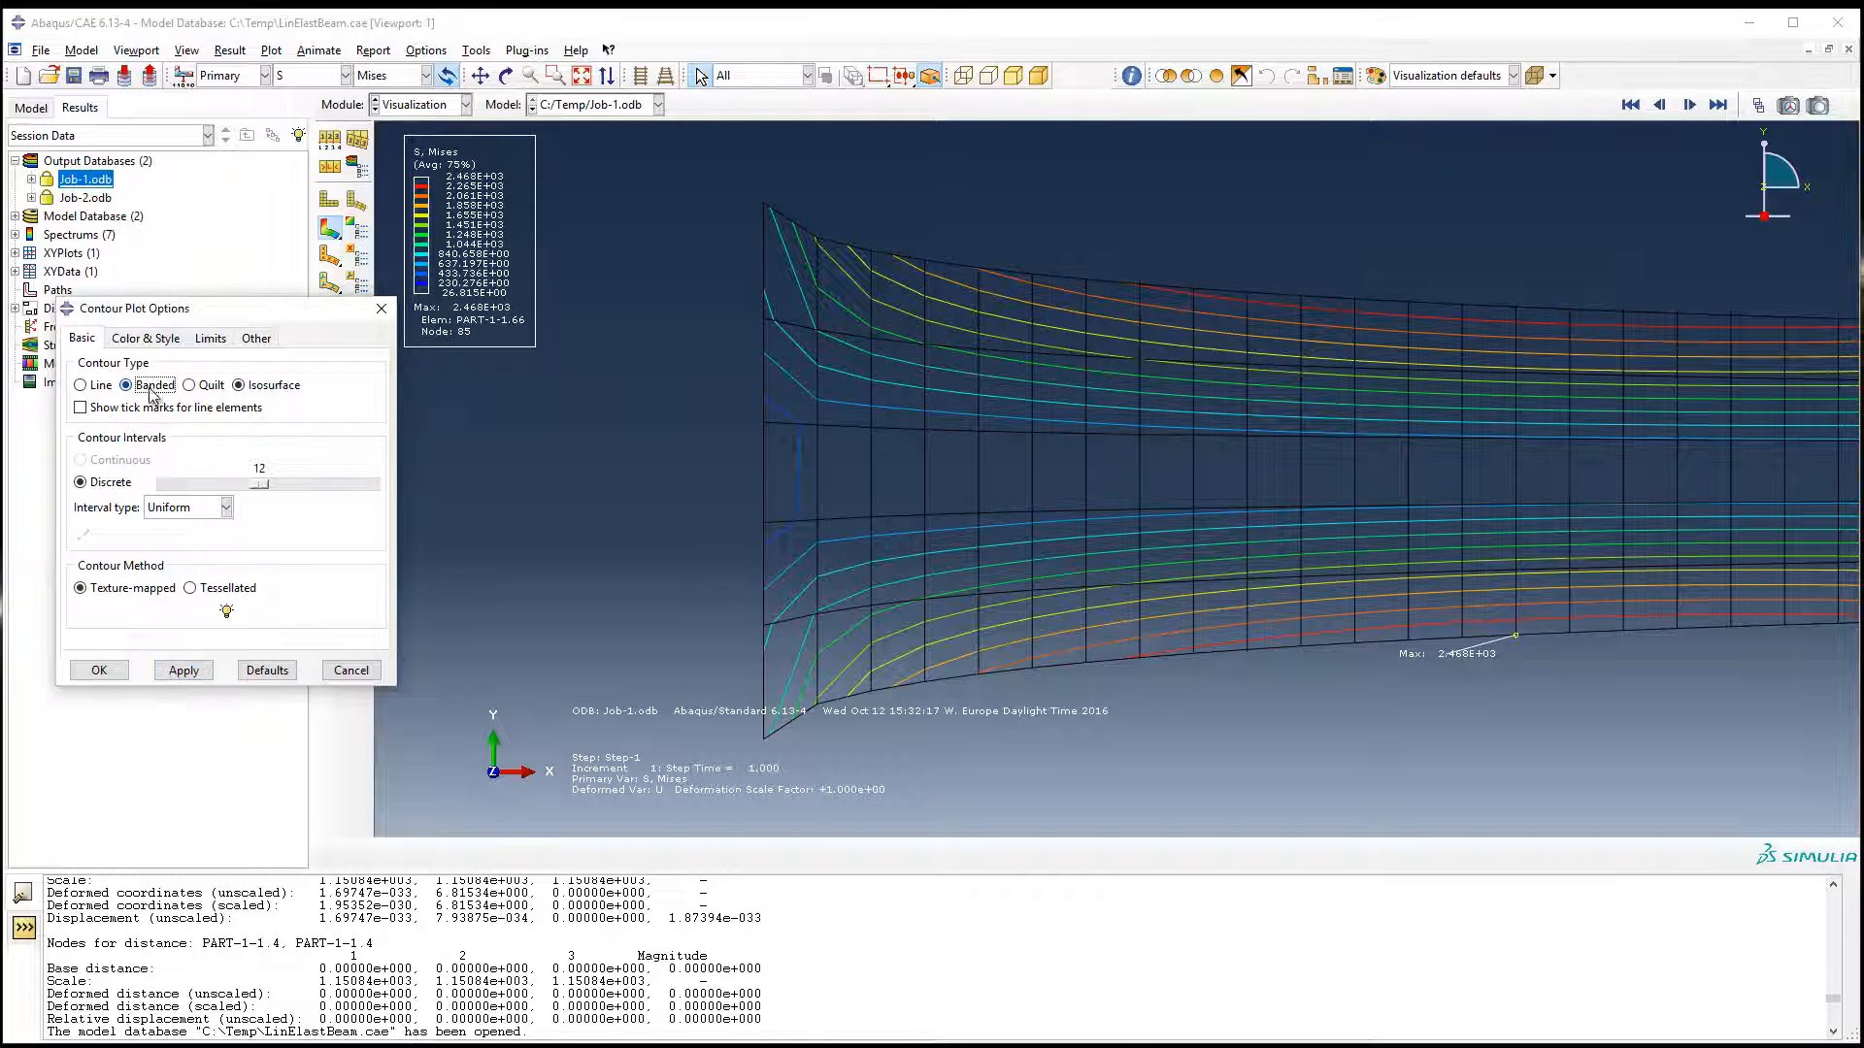
left_click(183, 670)
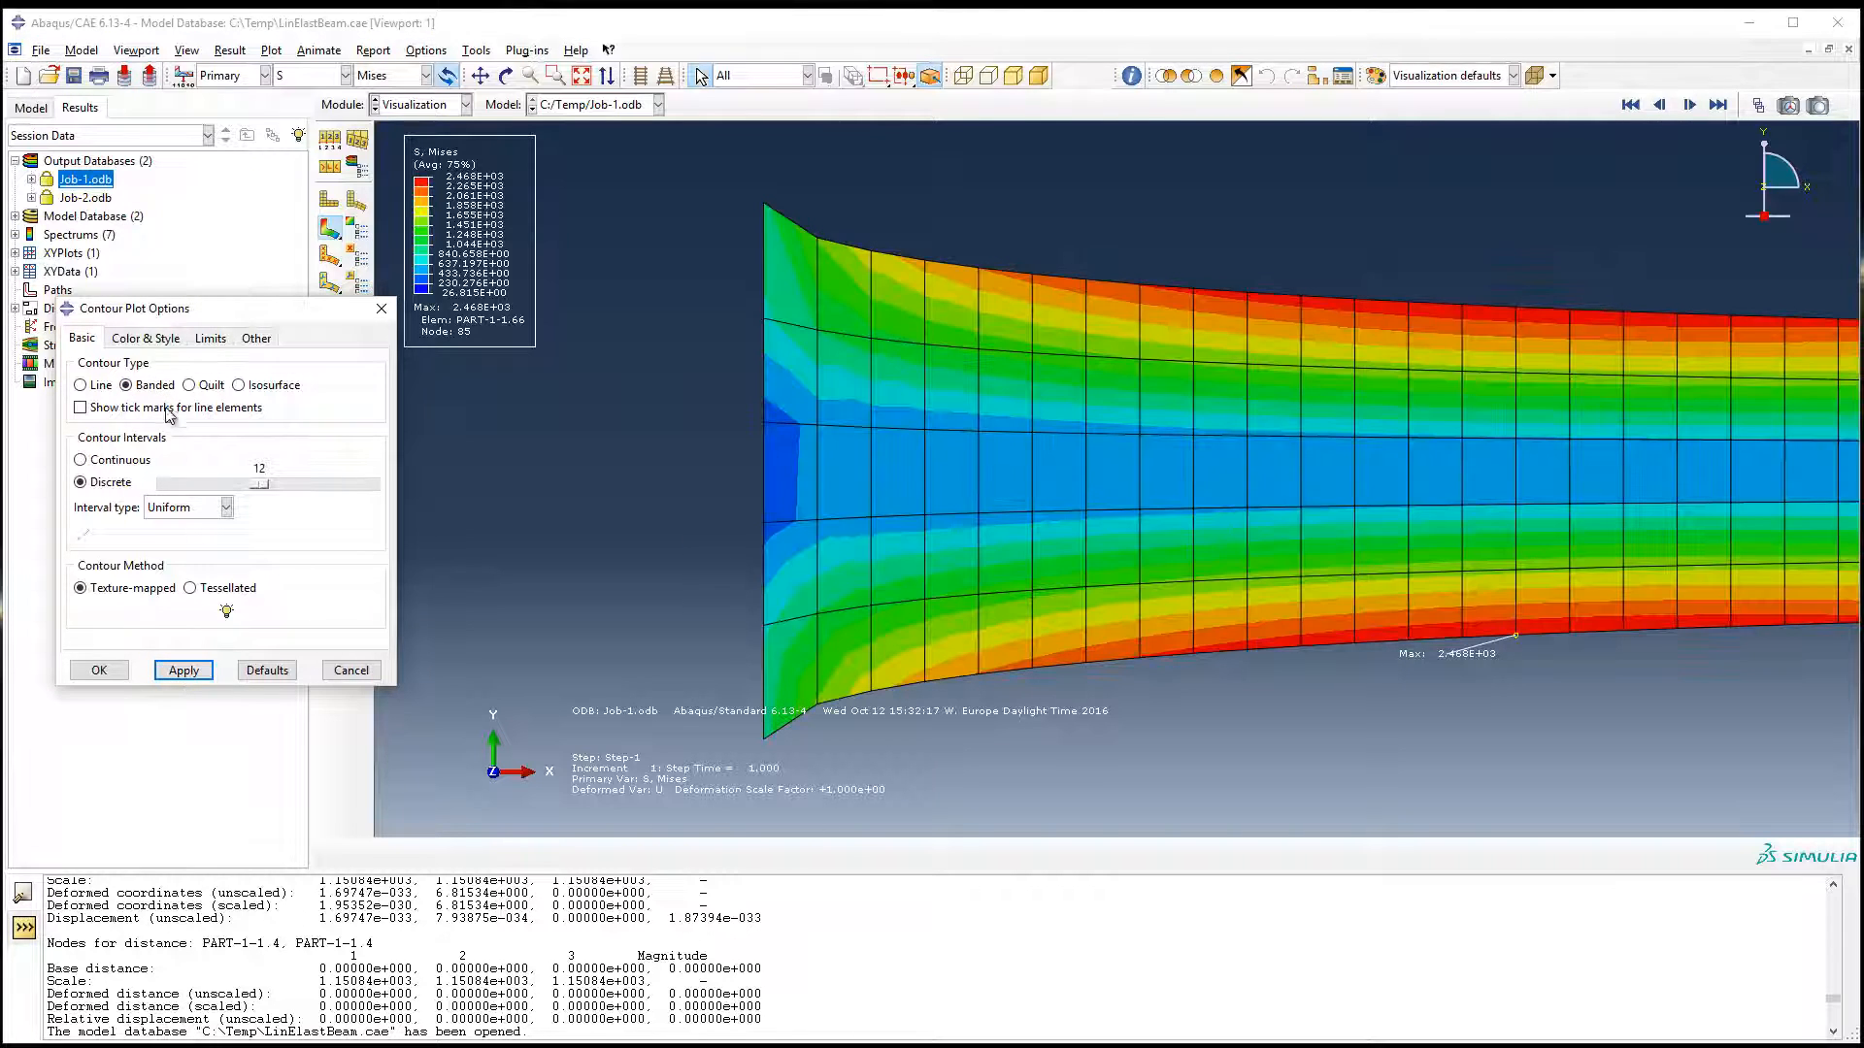
left_click(87, 460)
left_click(181, 670)
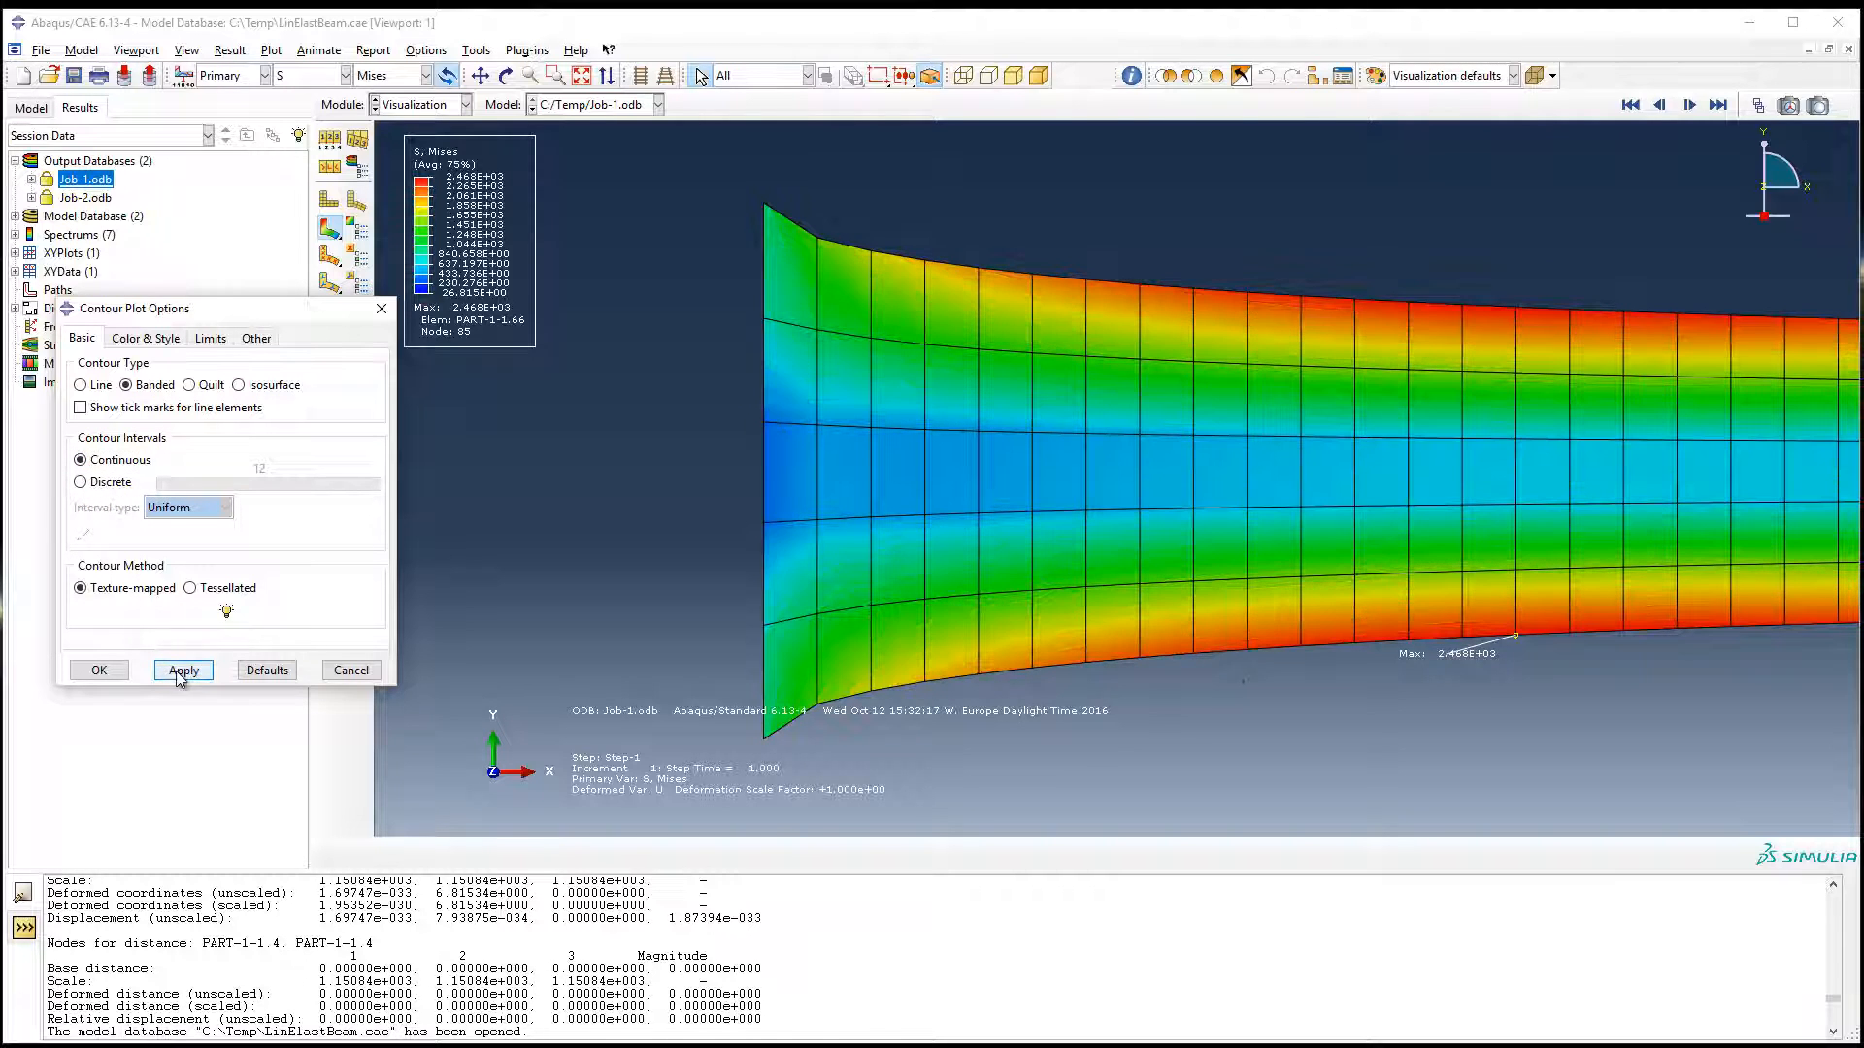